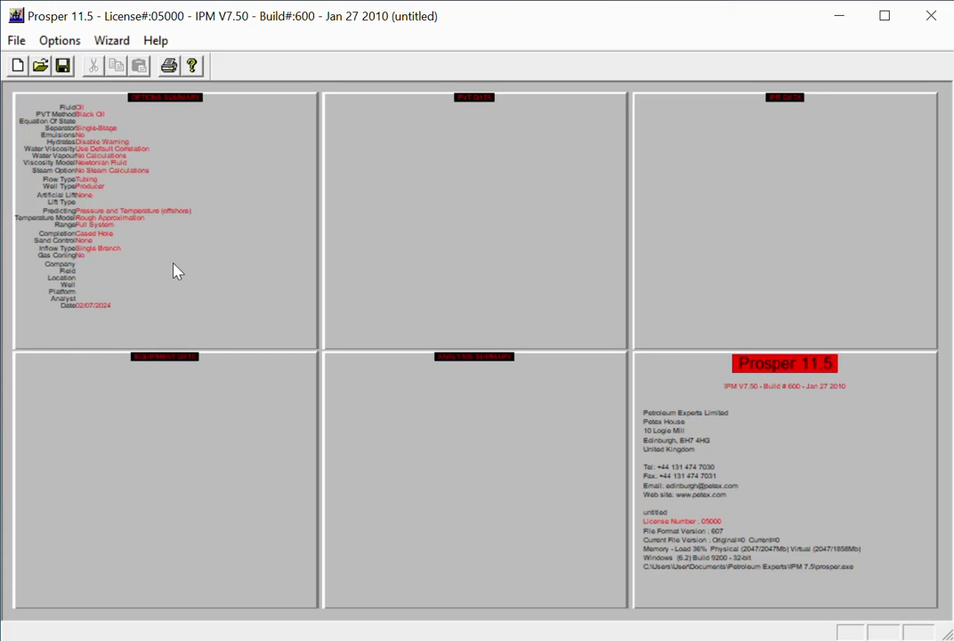
Step: Accept the system options, and enter PVT data: solution GOR 845 scf/STB, oil gravity 43.4 API, gas gravity 0.71, water salinity 10000 ppm
double_click(213, 205)
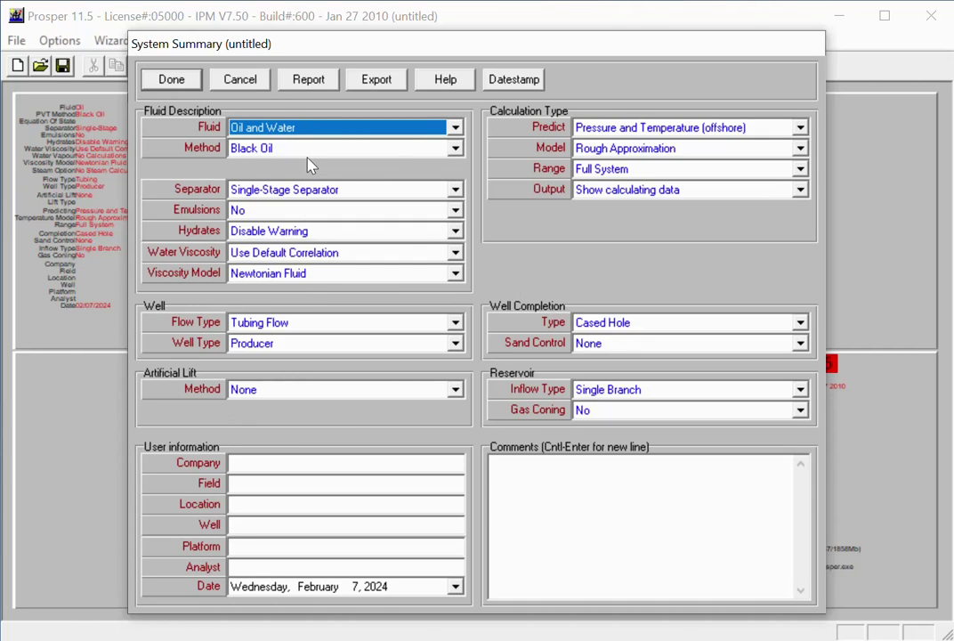
left_click(156, 78)
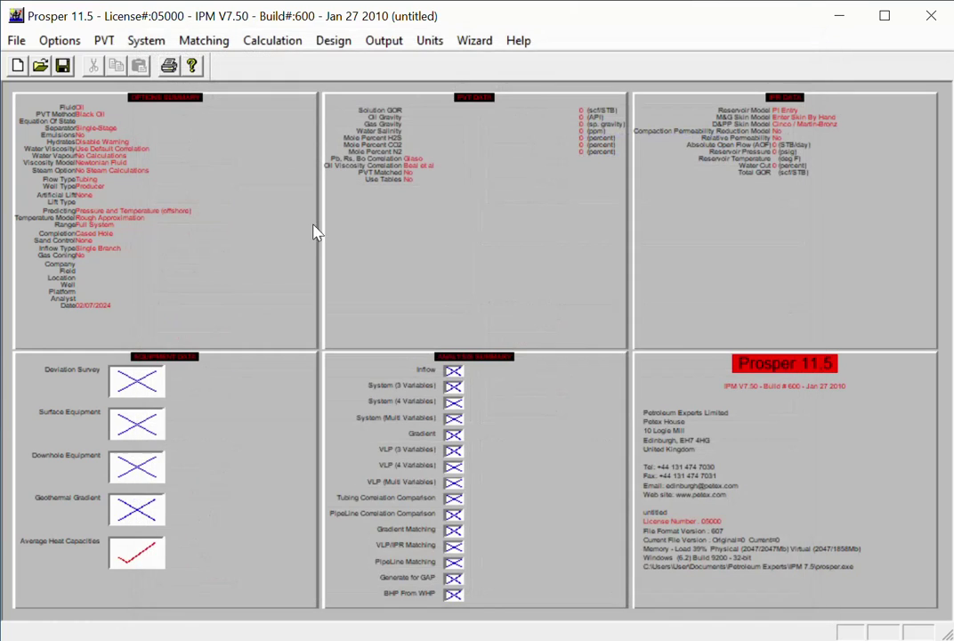
left_click(486, 208)
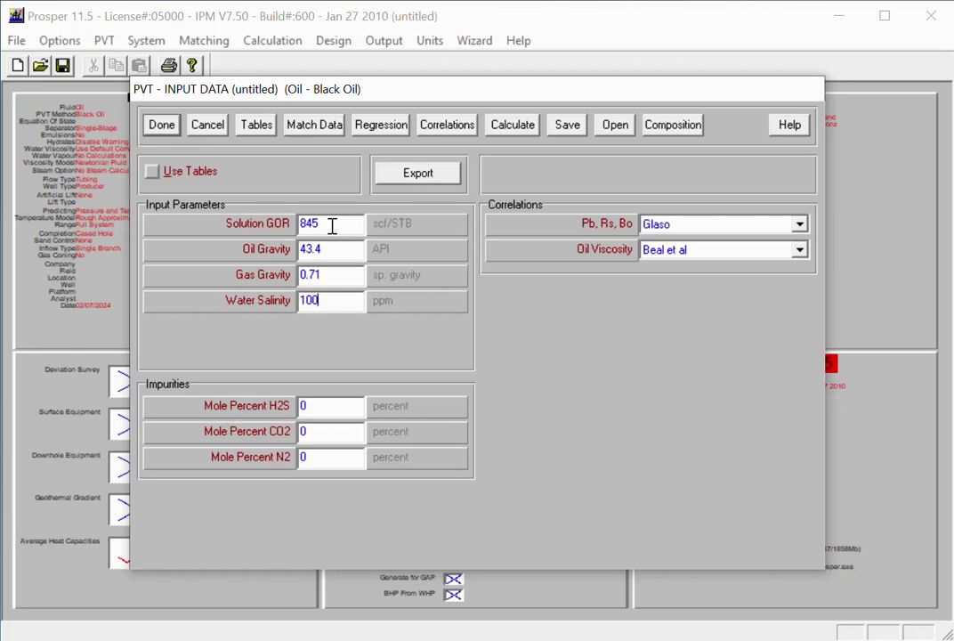
Step: Fill PVT match table 1 with the ten-row data copied from Notepad, for 185 deg F and 1660 psig bubble point, and accept it
left_click(316, 128)
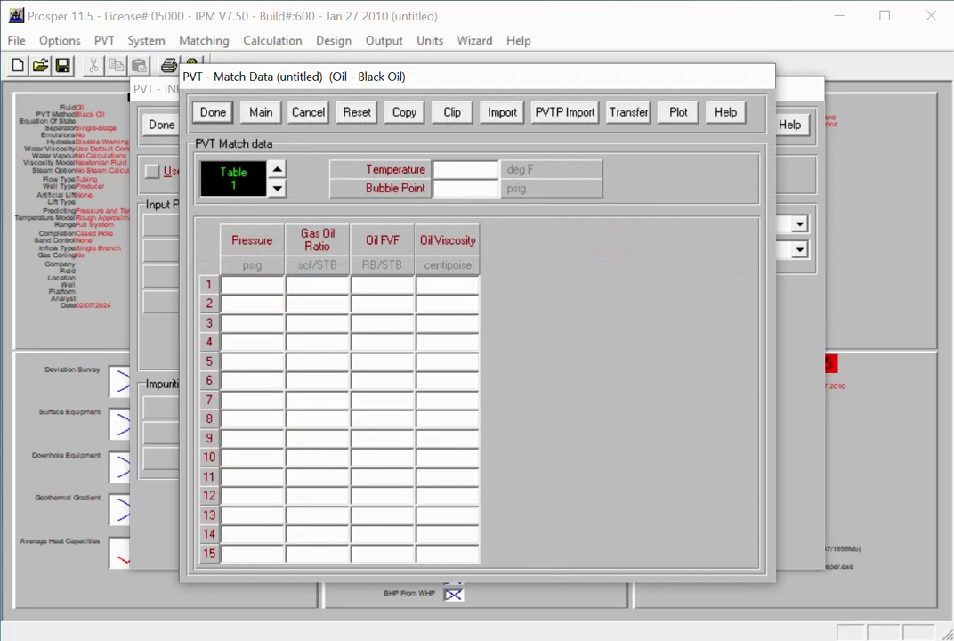
key("alt+Tab")
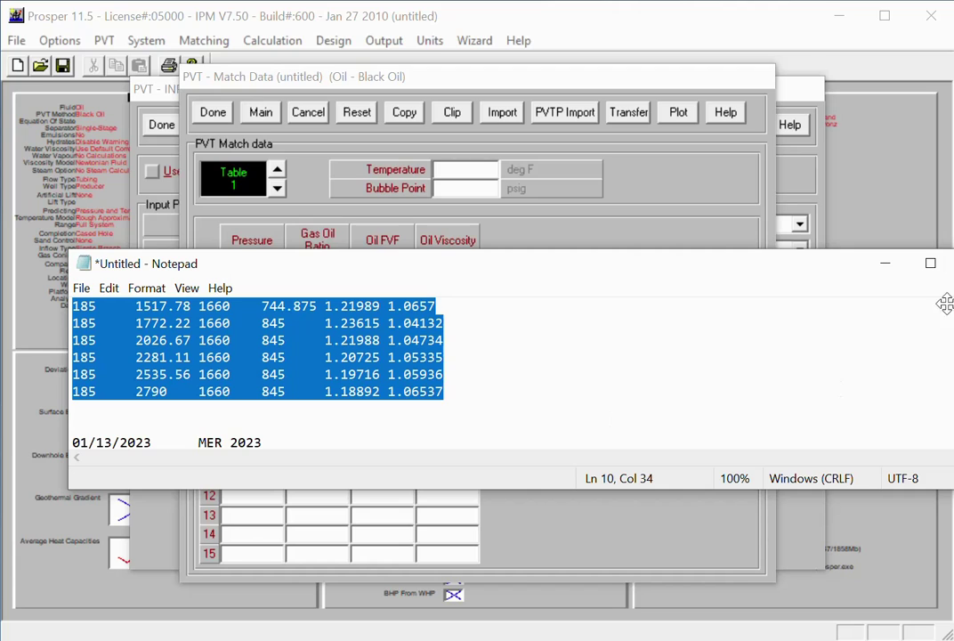
left_click(884, 264)
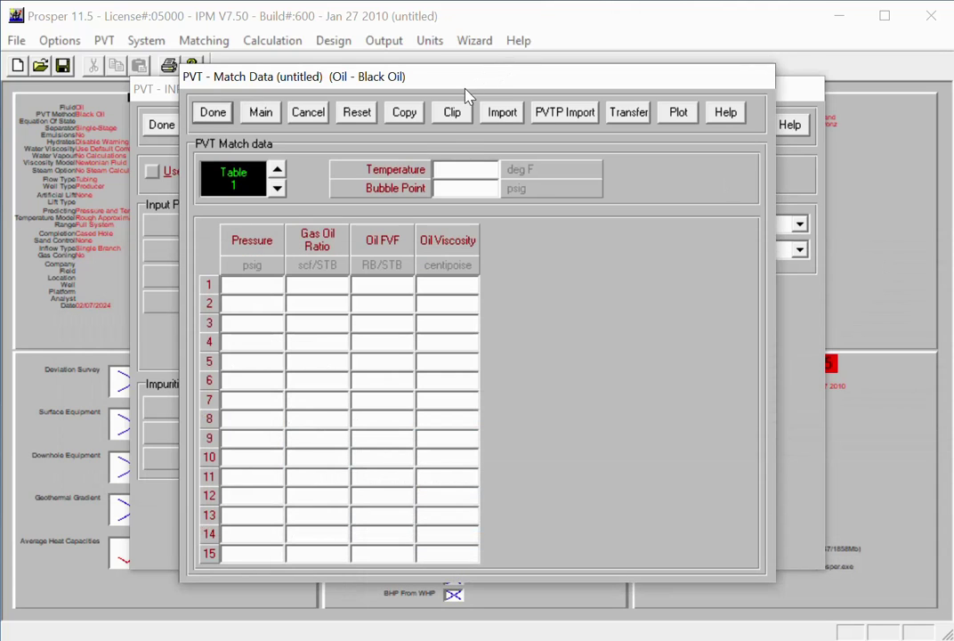
left_click(452, 112)
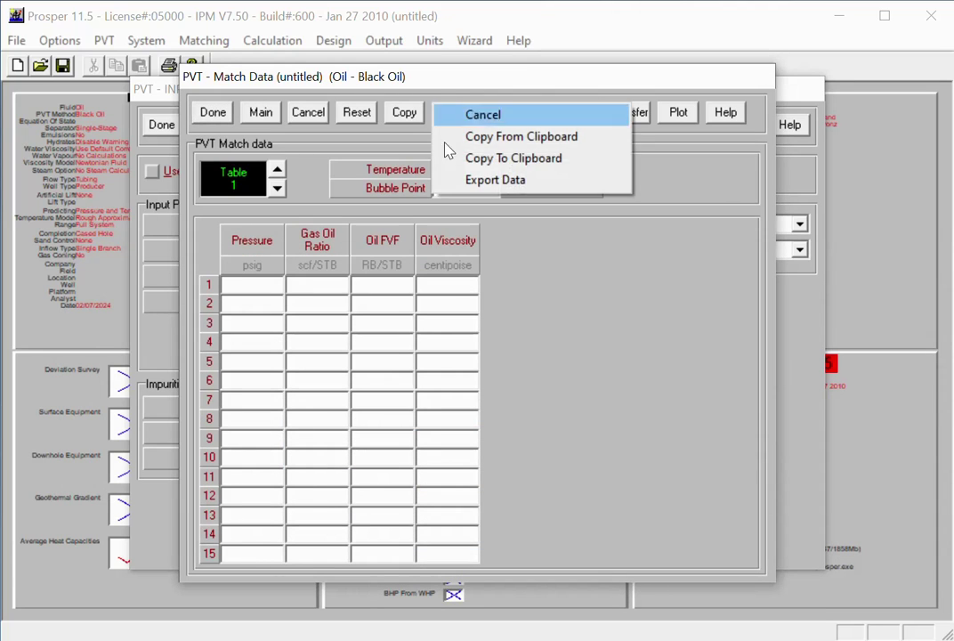
left_click(545, 139)
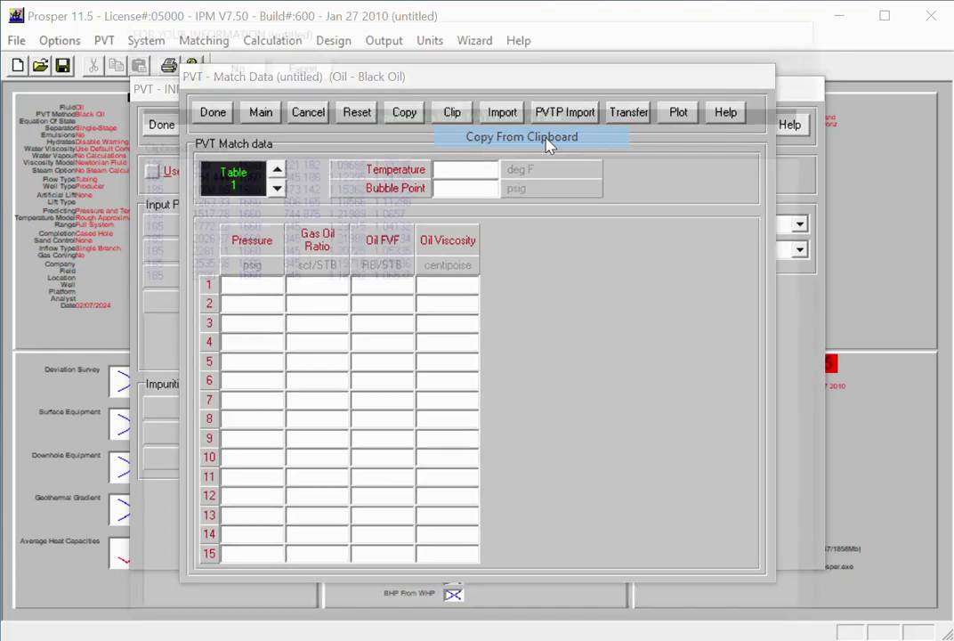
left_click(169, 66)
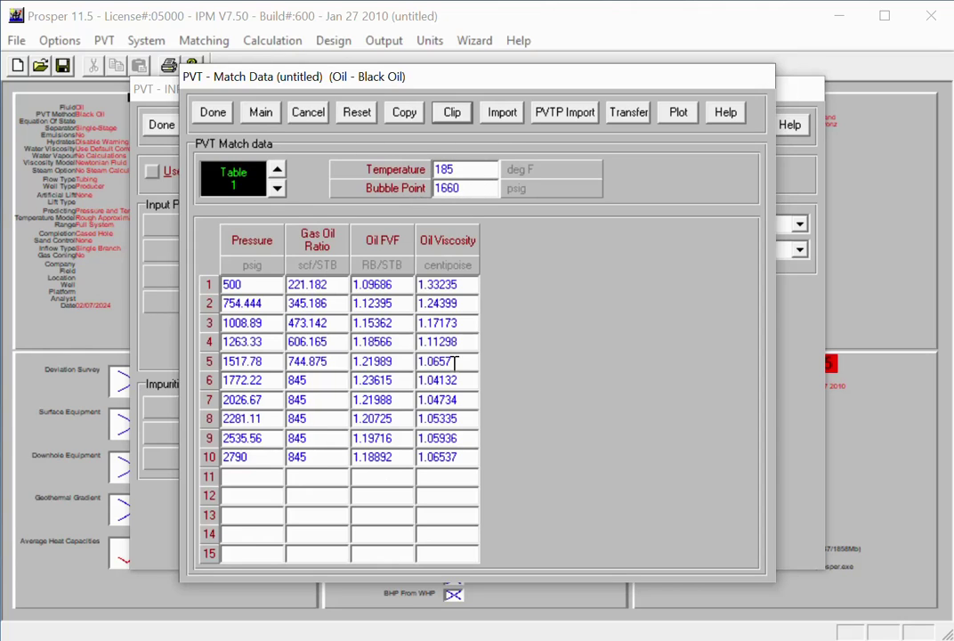
left_click(211, 112)
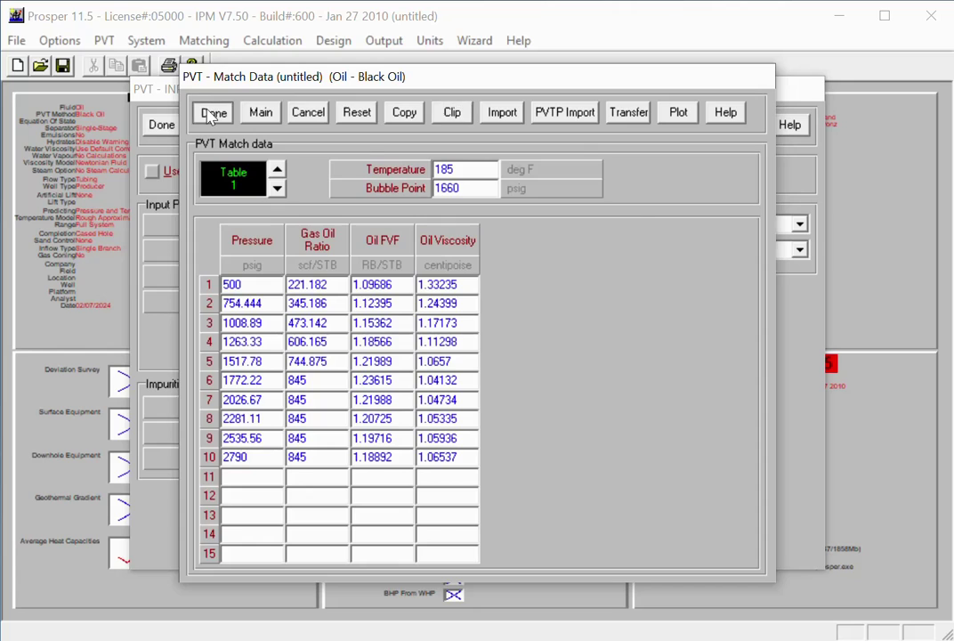
Step: Run the PVT regression for all correlations and review their parameters and standard deviations
left_click(394, 129)
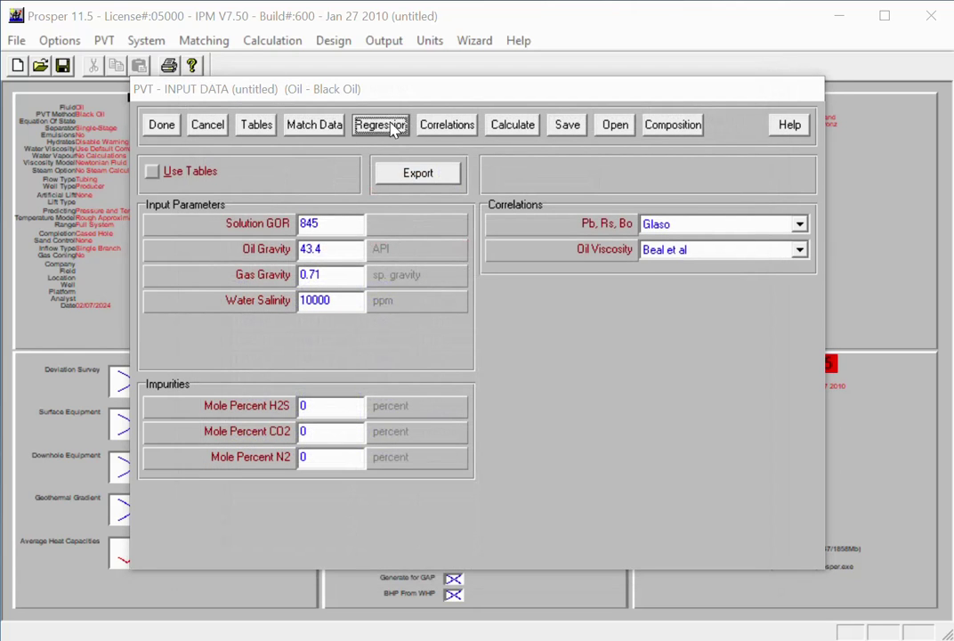
left_click(477, 258)
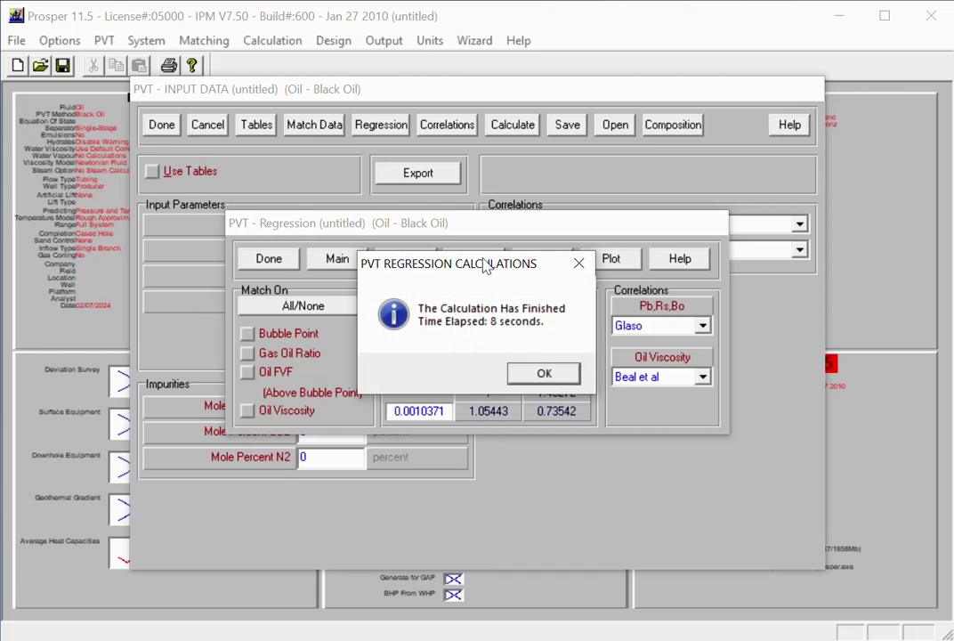
key("Return")
left_click(542, 258)
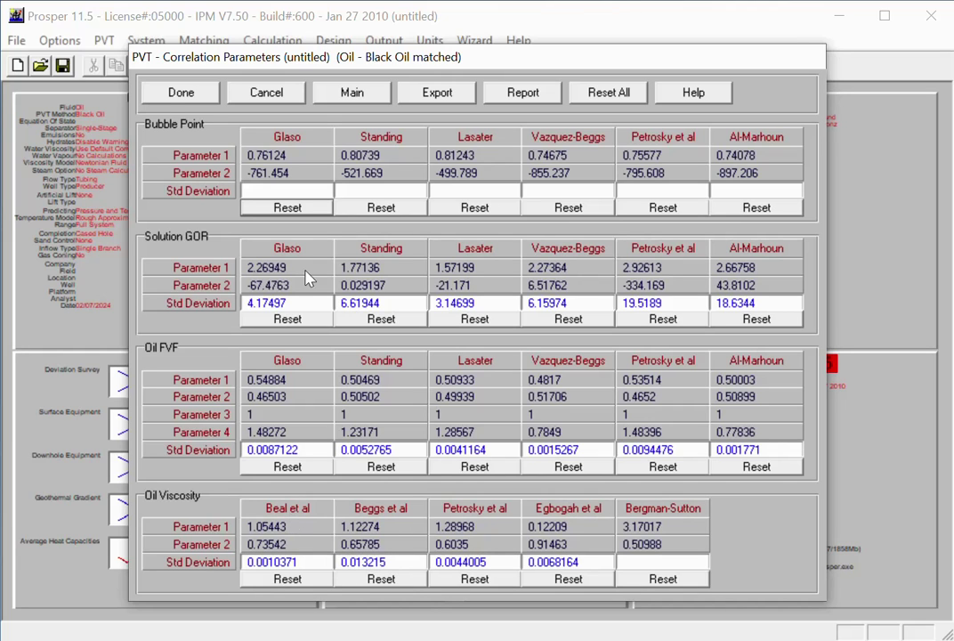
left_click(150, 93)
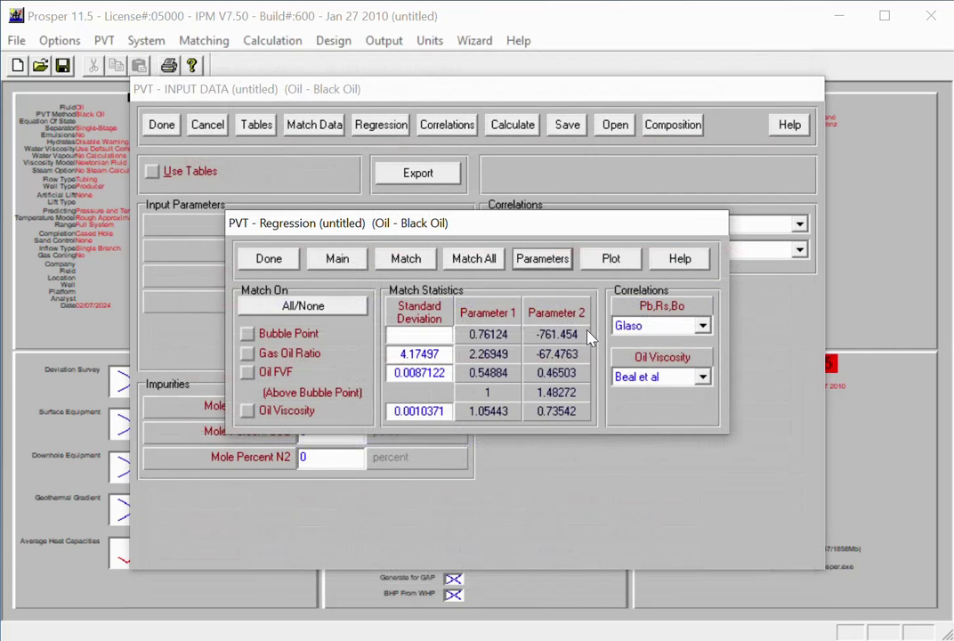
Step: Compare the Lasater and Standing match statistics, keep Lasater as the Pb, Rs, Bo correlation, and accept the PVT data
left_click(664, 327)
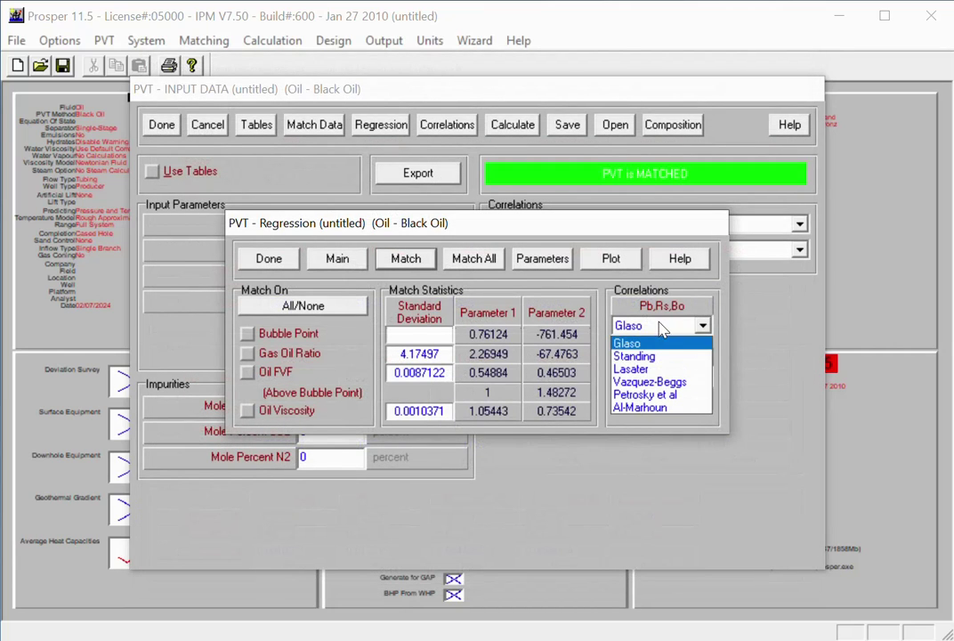
left_click(630, 369)
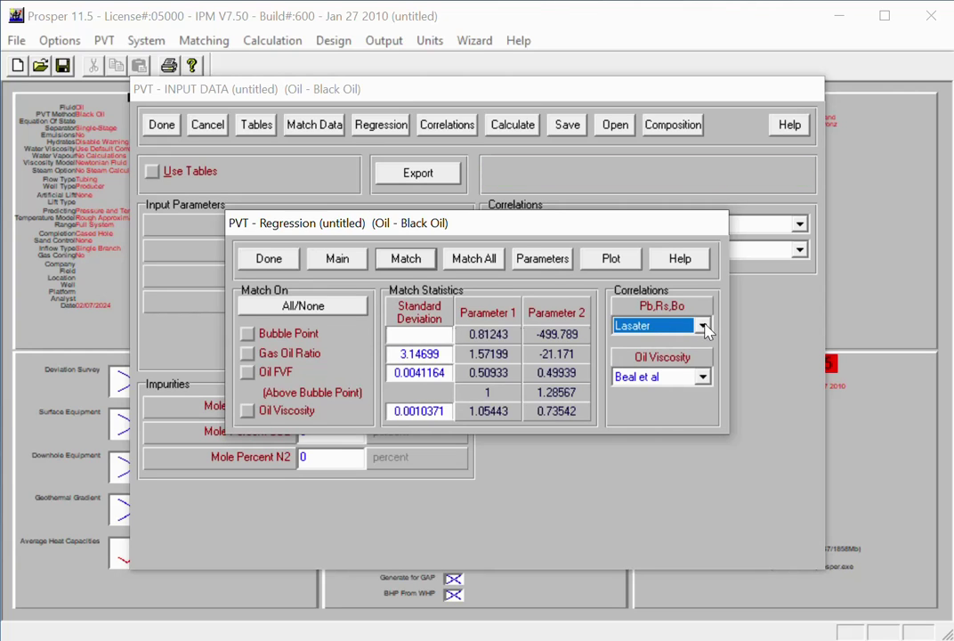
left_click(703, 326)
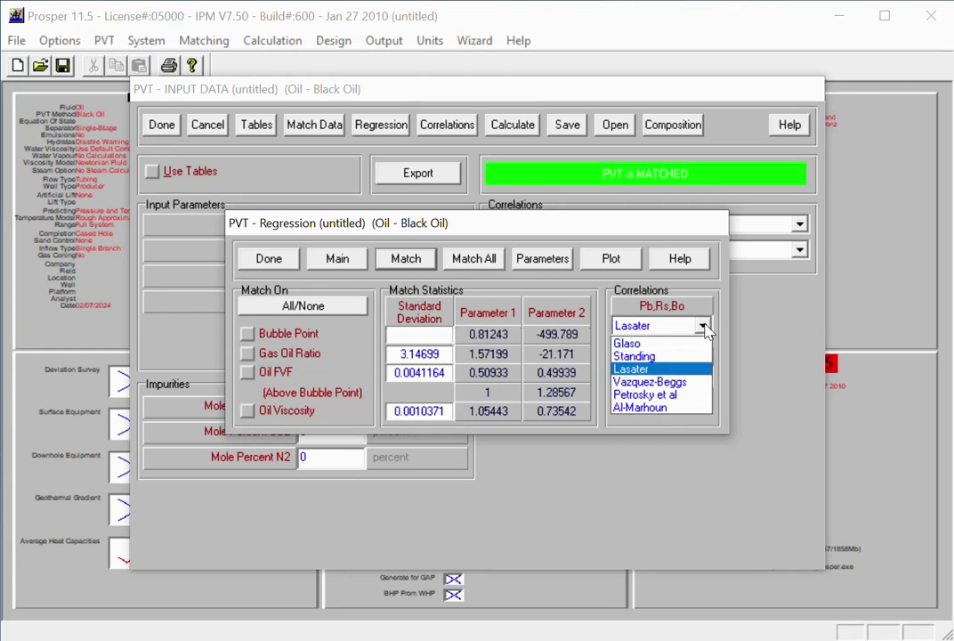
left_click(648, 356)
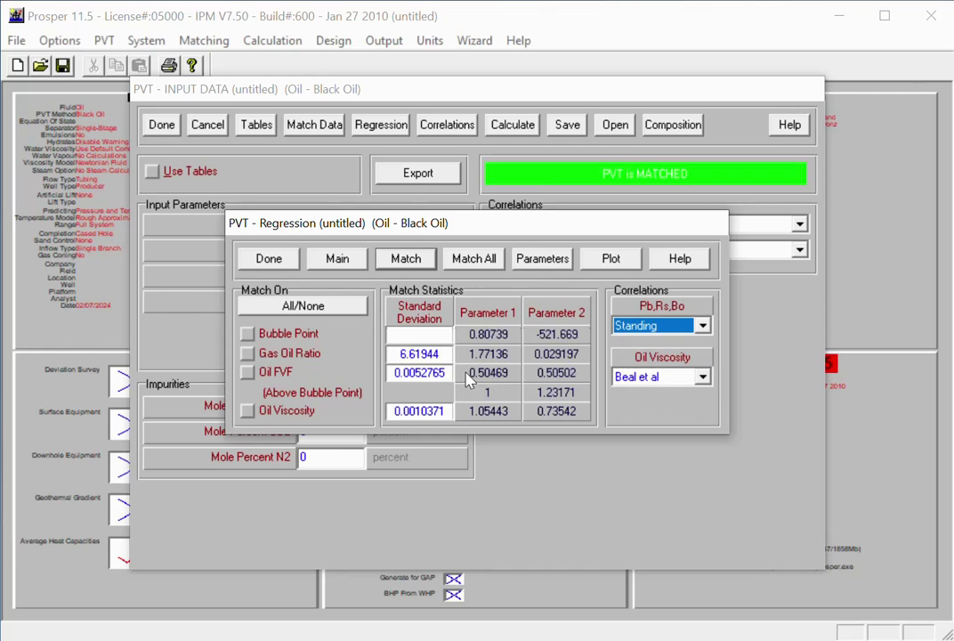
left_click(630, 327)
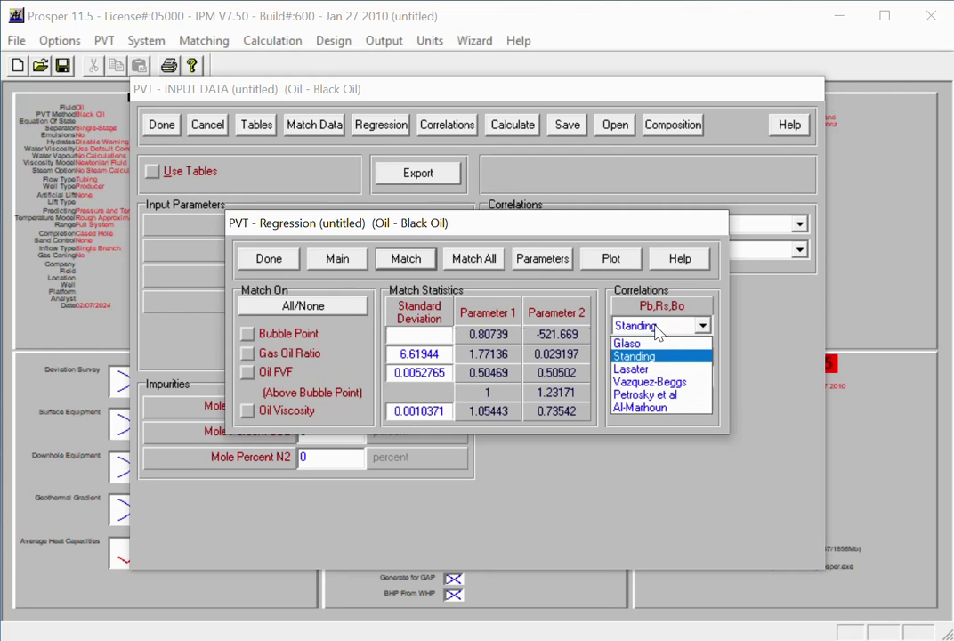
left_click(658, 371)
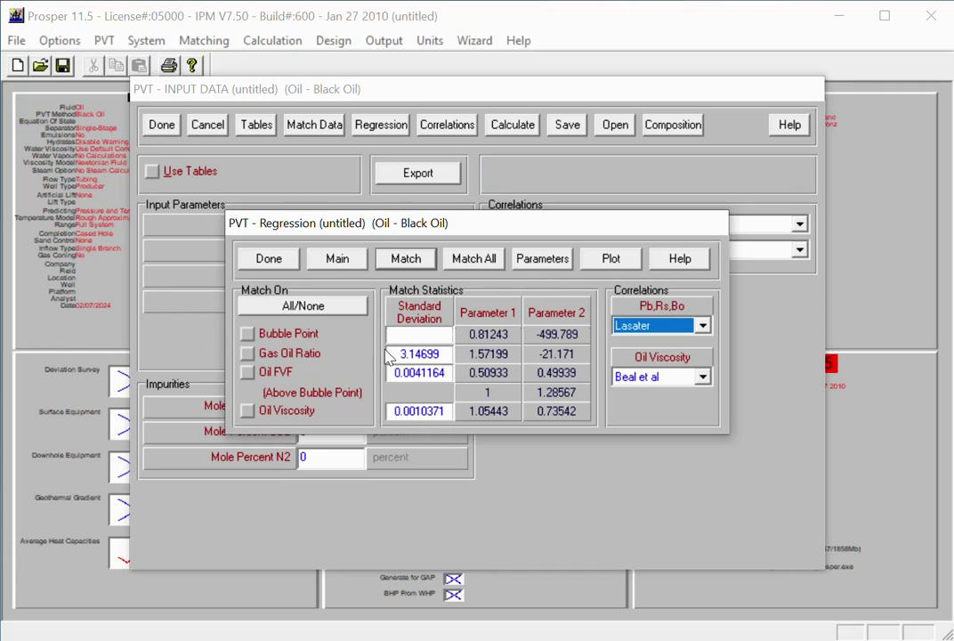
left_click(272, 260)
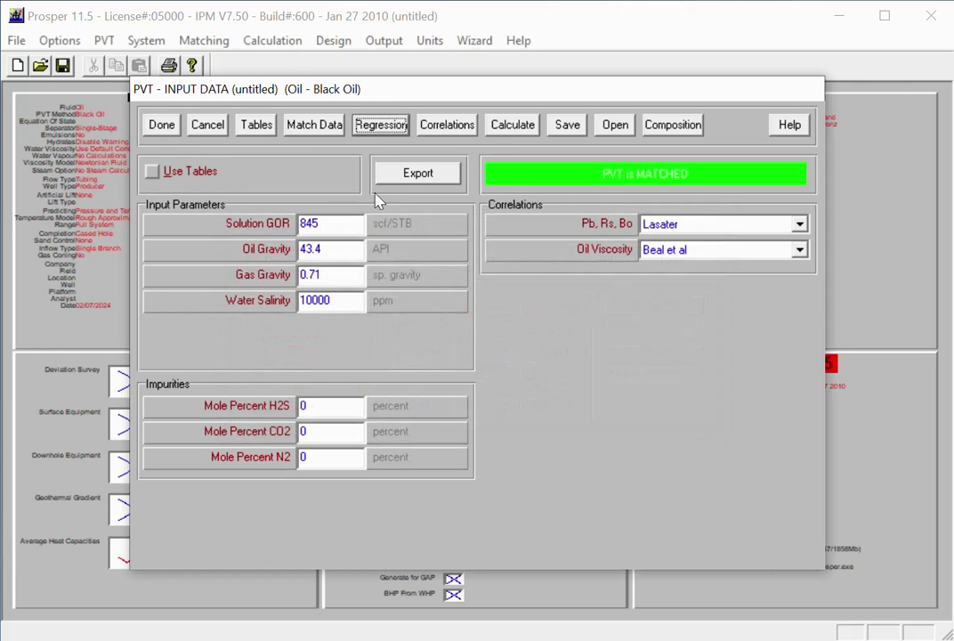
left_click(162, 126)
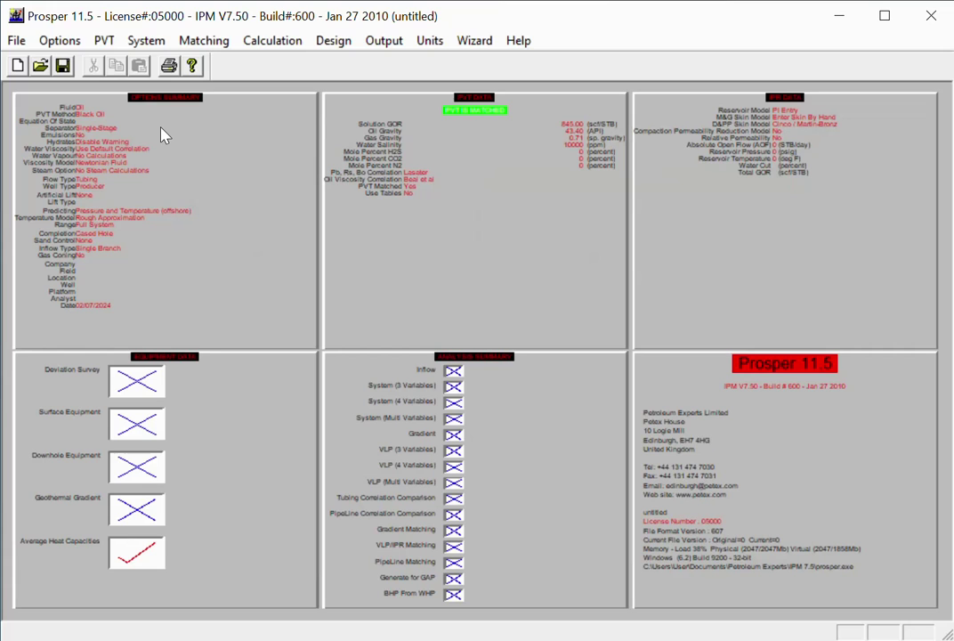
double_click(454, 159)
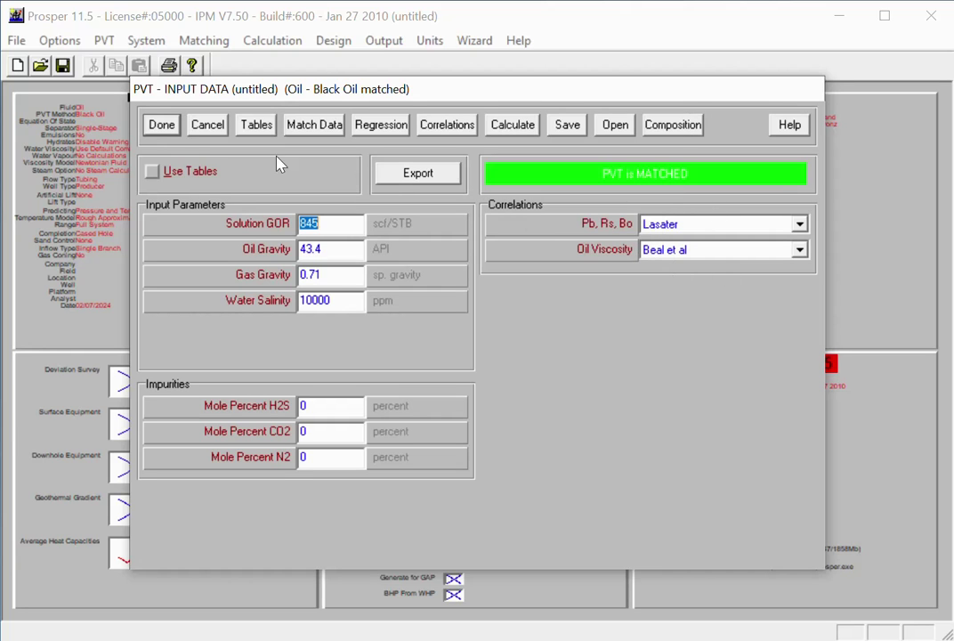
left_click(175, 125)
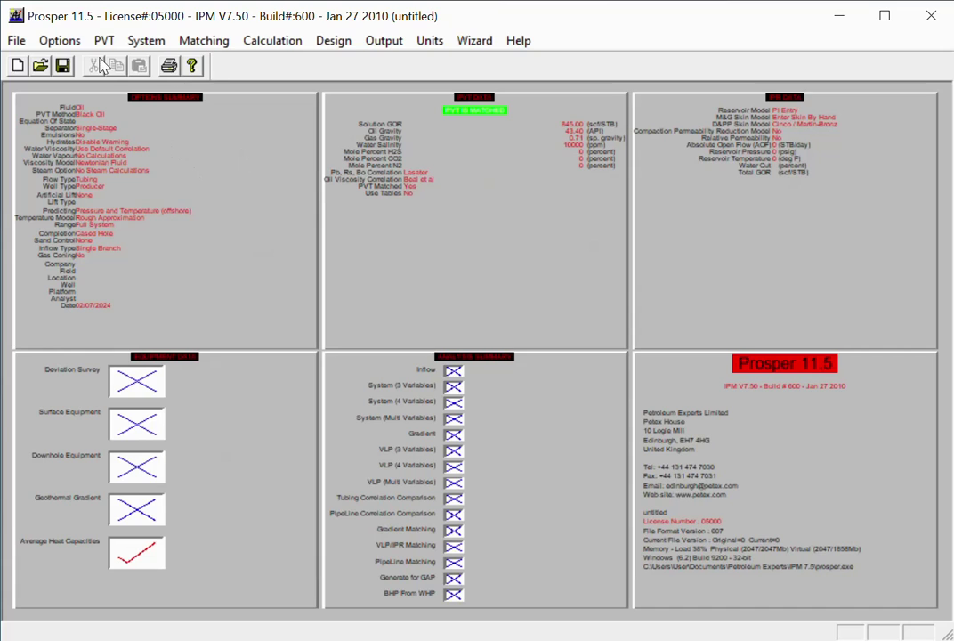
Step: Select every equipment data category except Surface Equipment and open the selected ones for editing
double_click(230, 398)
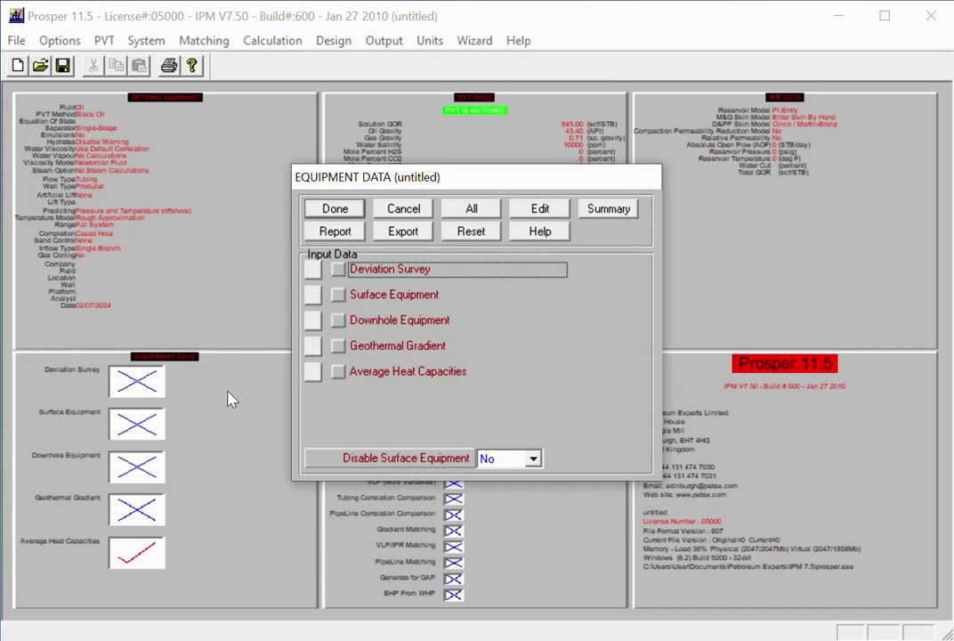
left_click(481, 210)
left_click(411, 300)
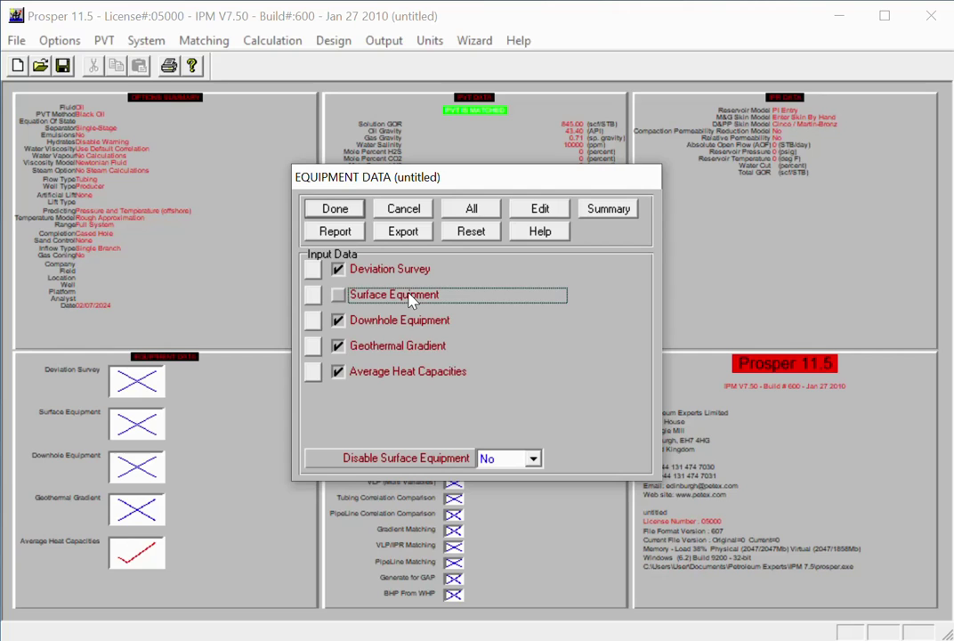
left_click(540, 210)
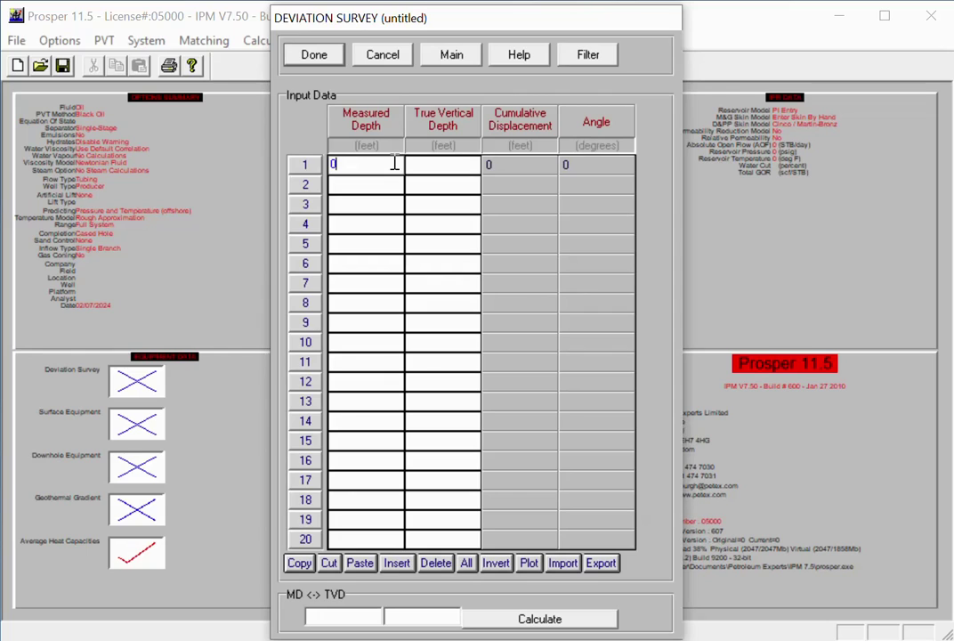
Step: Enter a vertical deviation survey with measured and true vertical depths of 0 and 8000 feet, and accept it
type("0")
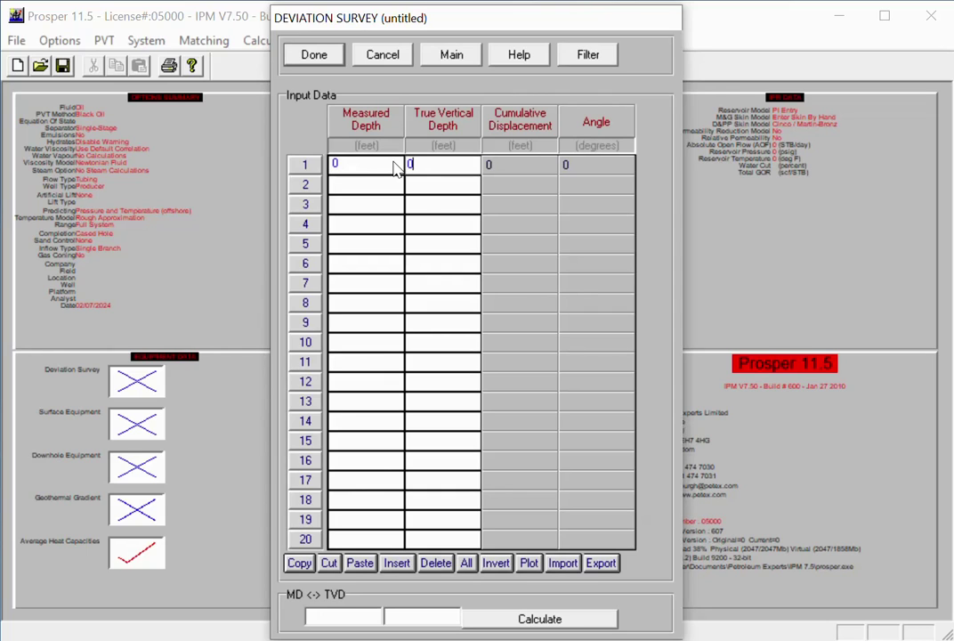
key("Return")
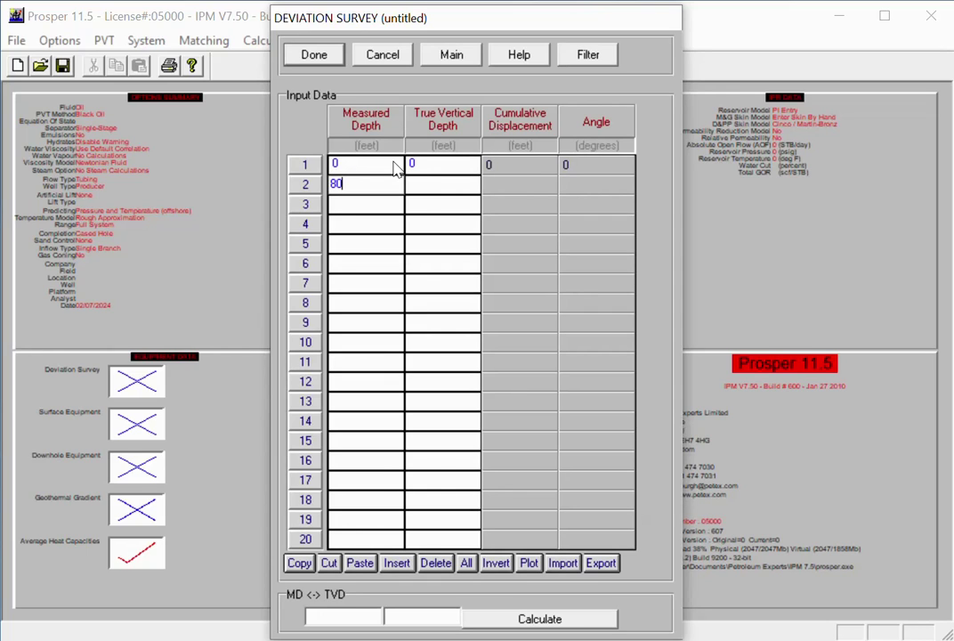
key("Return")
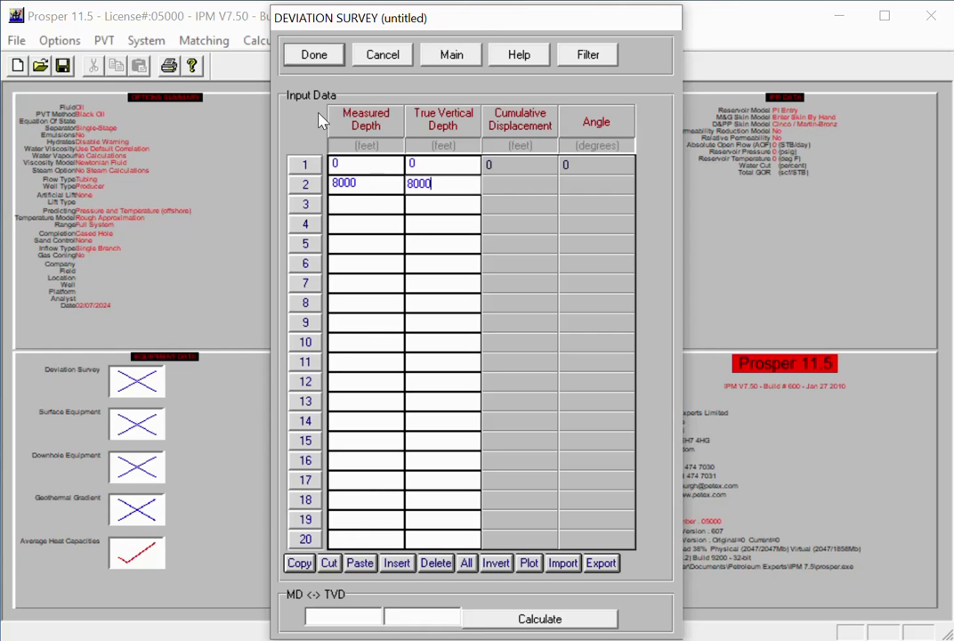
left_click(315, 56)
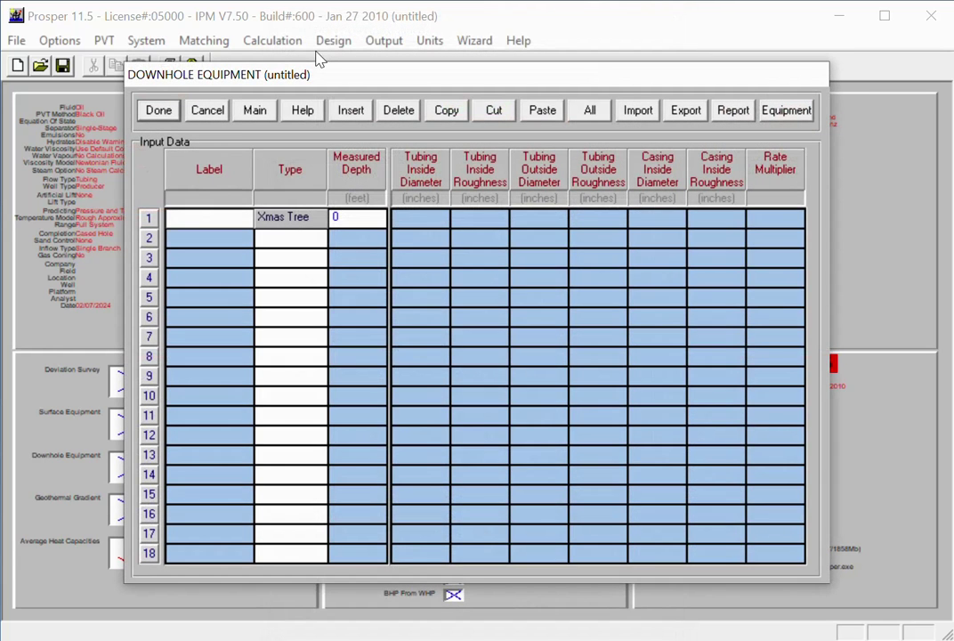
Step: Add an SSSV, a tubing and a casing item below the Xmas Tree in the downhole equipment table
left_click(296, 240)
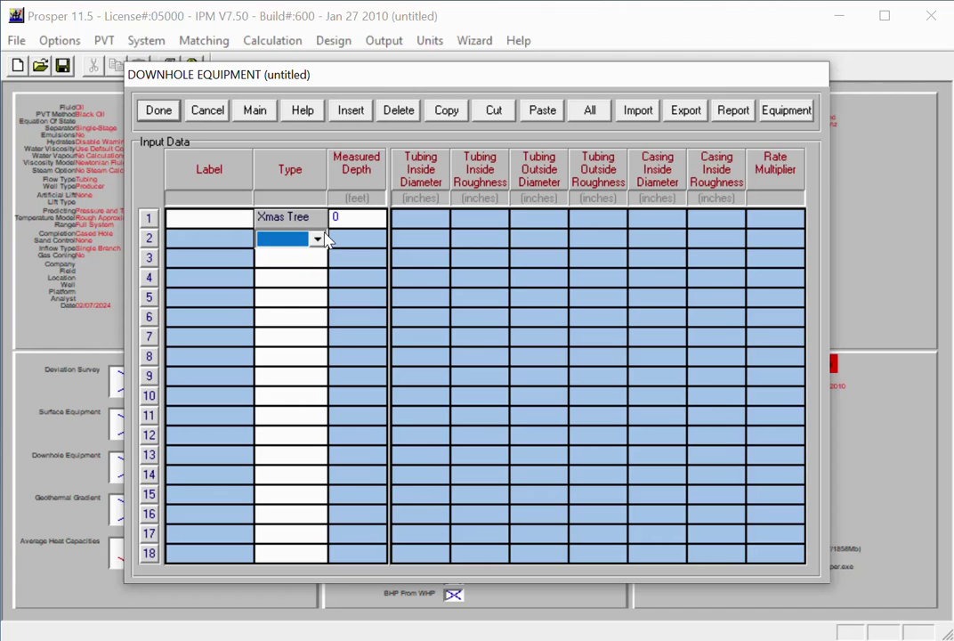
left_click(318, 238)
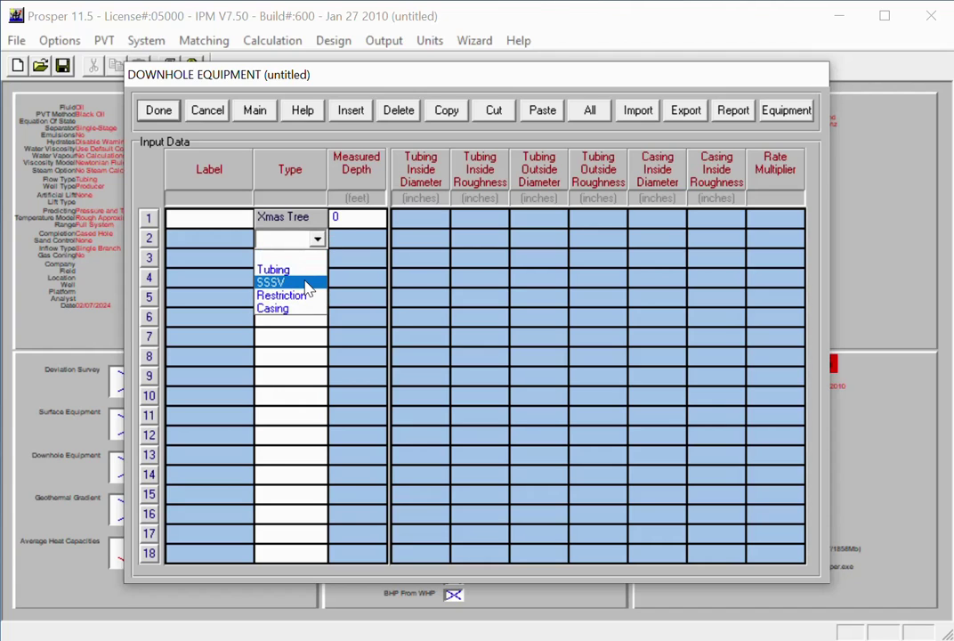
left_click(307, 283)
left_click(321, 266)
left_click(319, 262)
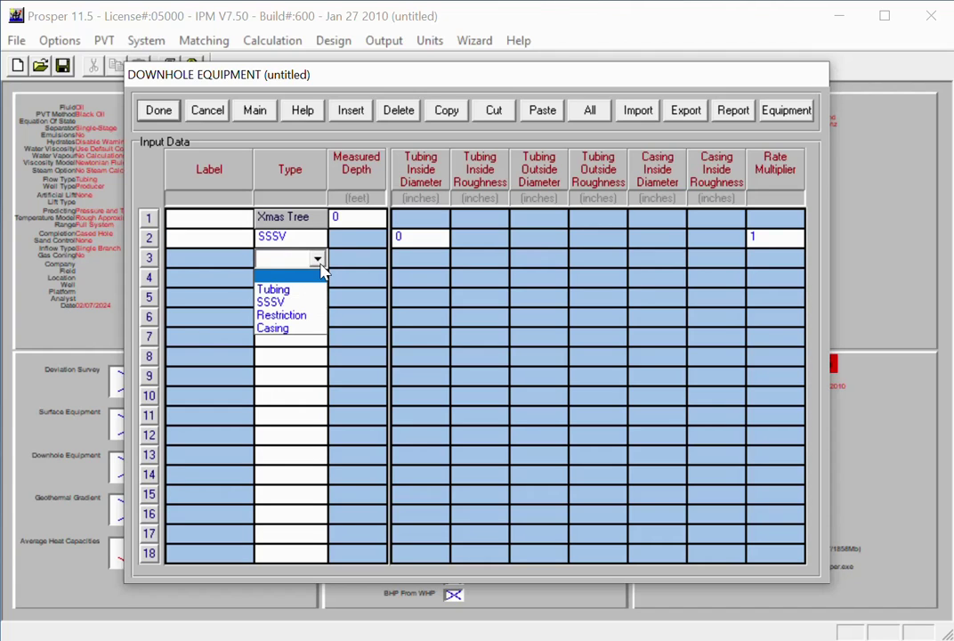
left_click(303, 289)
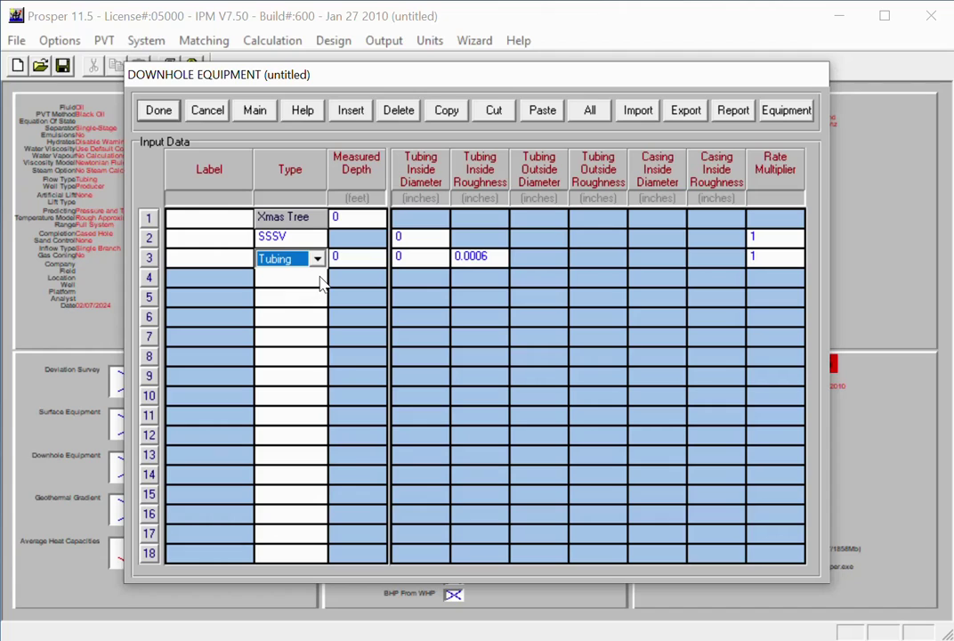
left_click(320, 279)
left_click(318, 279)
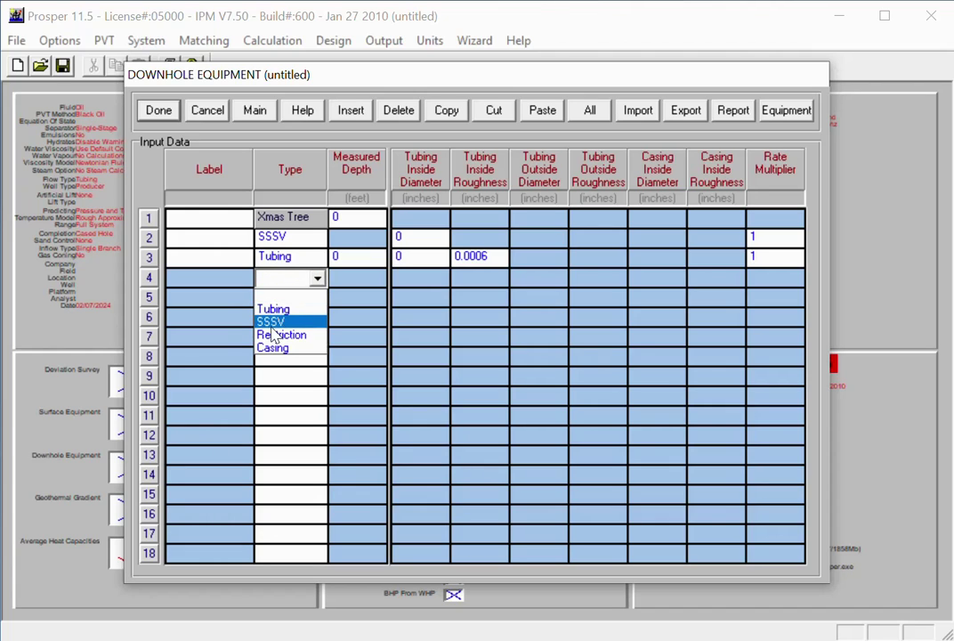
left_click(299, 348)
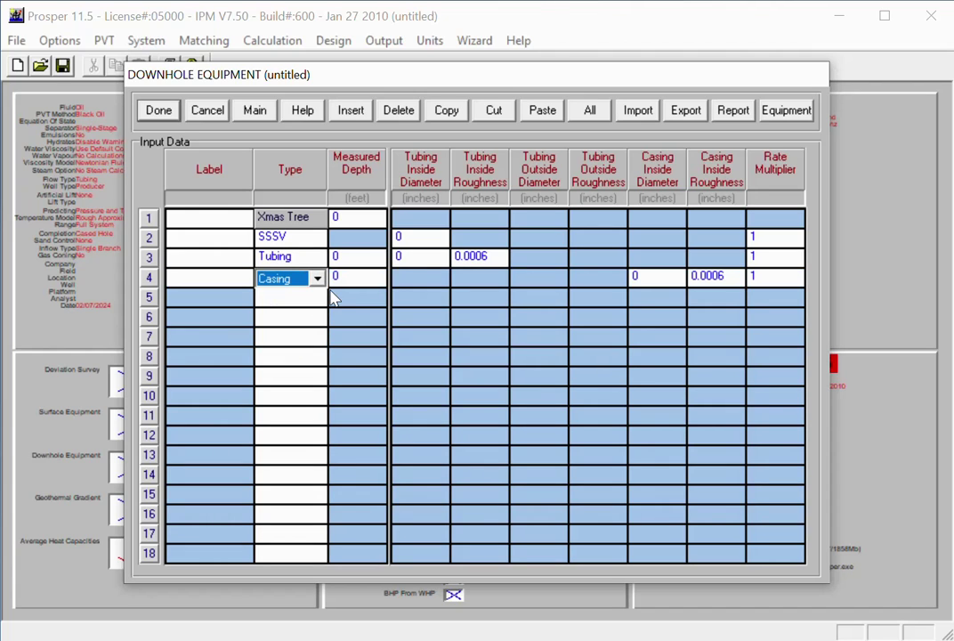
Step: Set the casing's measured depth to 8000 feet, inside diameter to 8.3 inches and inside roughness to 0.0018 inches
left_click(365, 276)
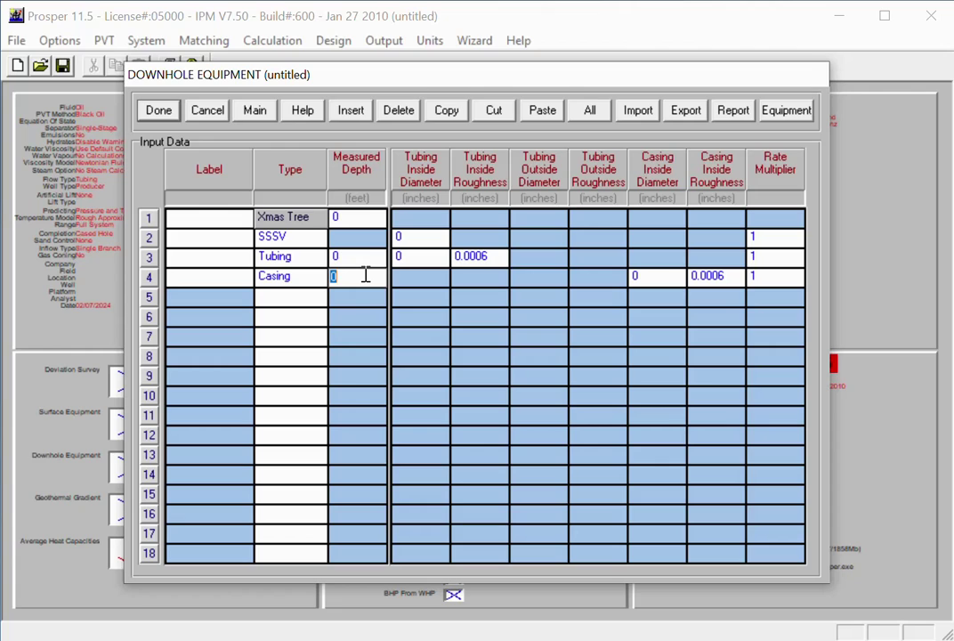
type("8000")
left_click(352, 258)
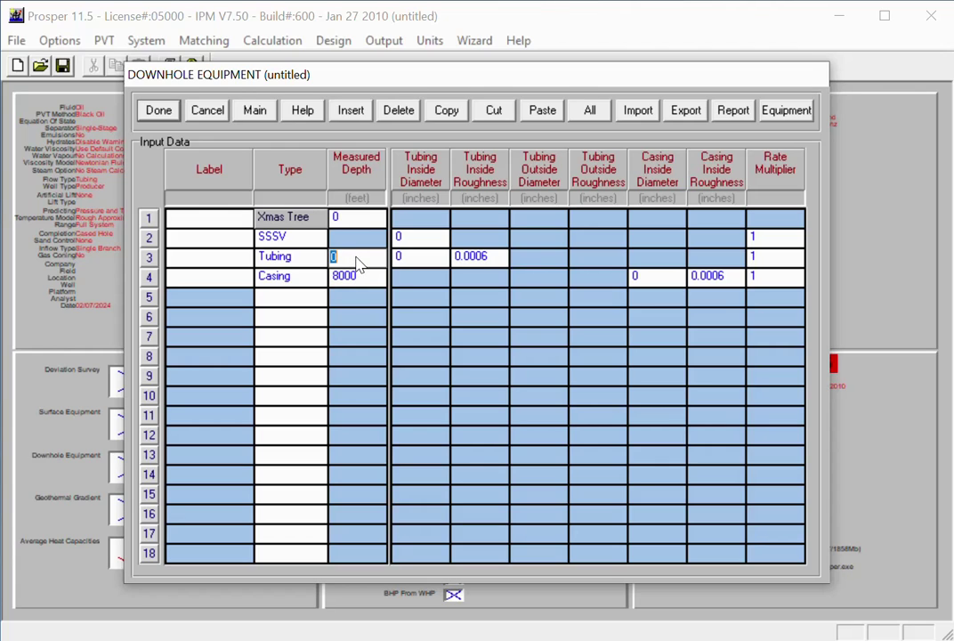
left_click(650, 277)
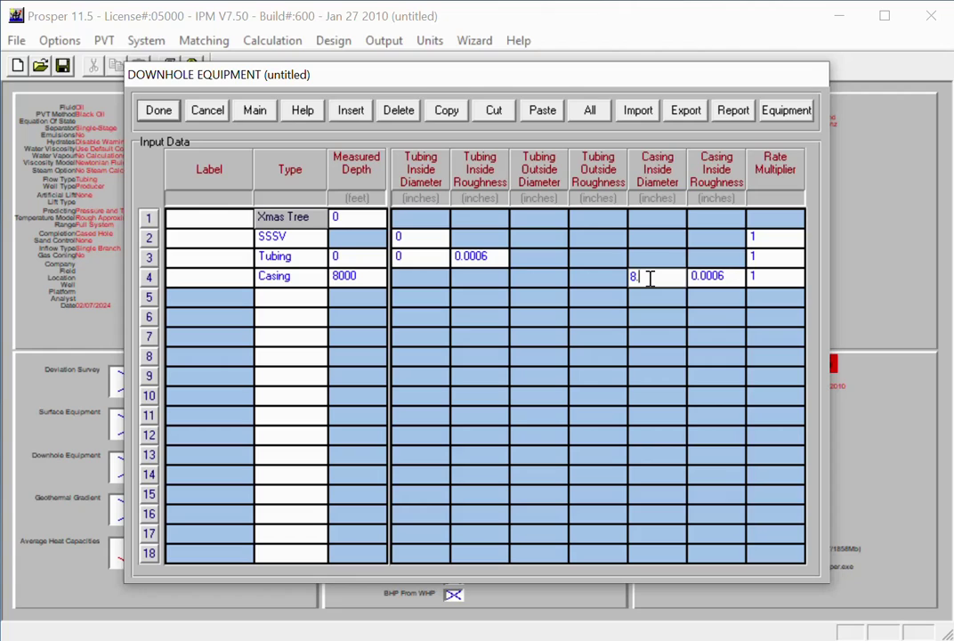
left_click(716, 285)
type("0.00")
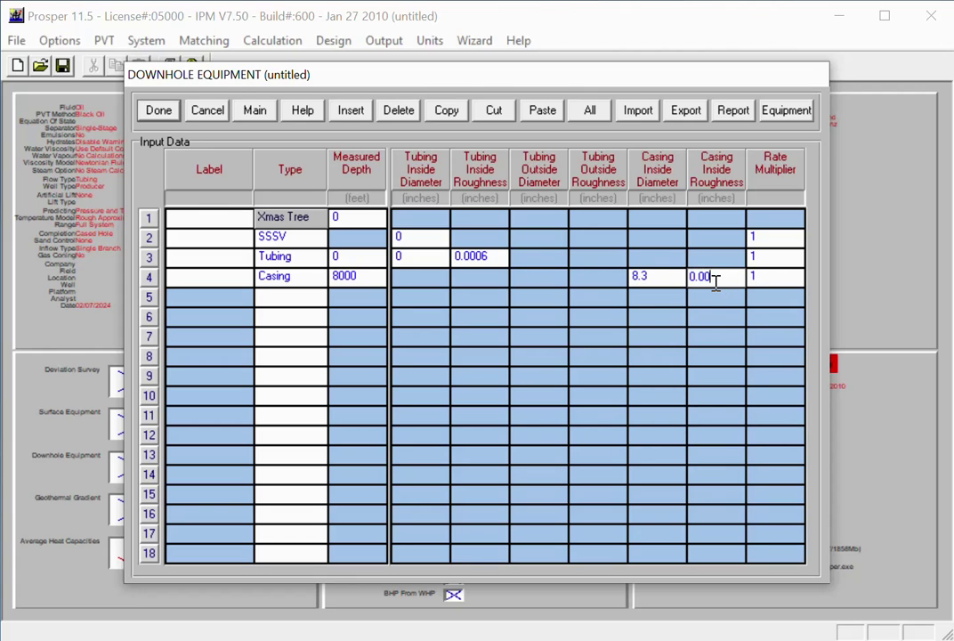
type("18")
Step: Set the tubing's roughness to 0.0018 inches, inside diameter to 3.992 inches and depth to 7800 feet, set the SSSV diameter to 2.2 inches, and accept
left_click(477, 257)
type("0")
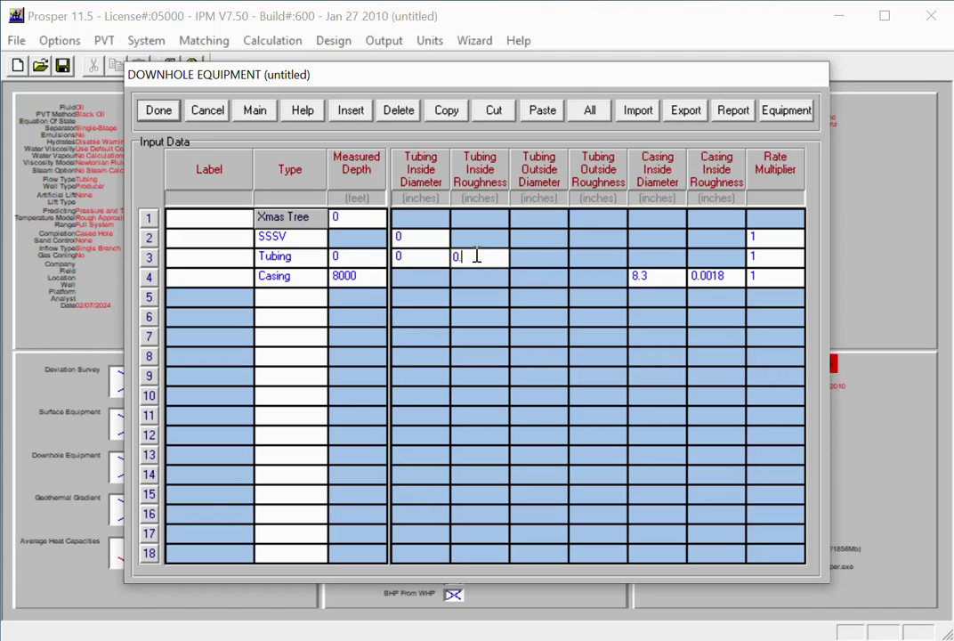
type(".0018")
left_click(416, 260)
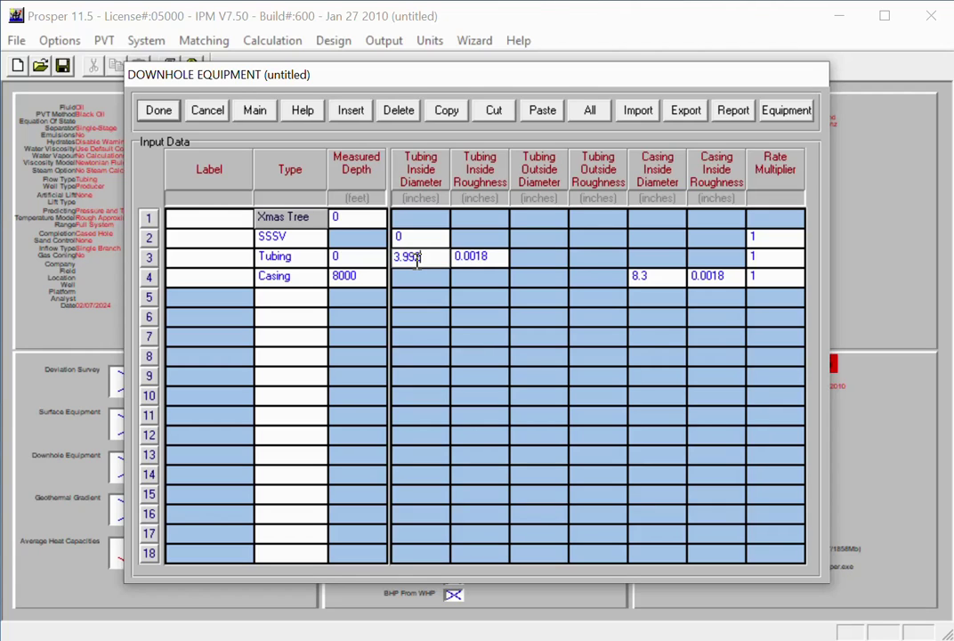
type("3.992")
left_click(338, 259)
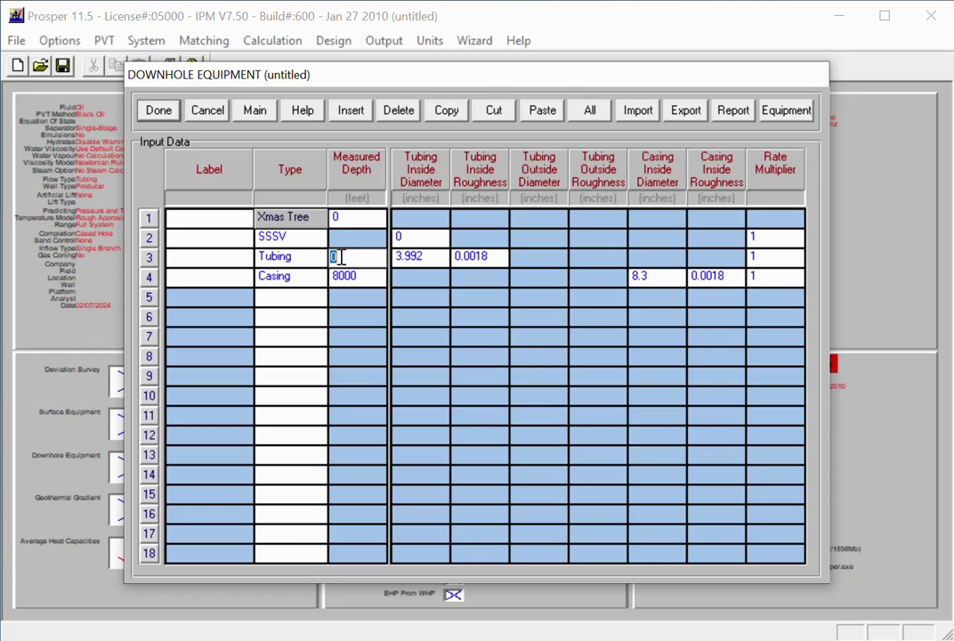
type("7800")
left_click(405, 238)
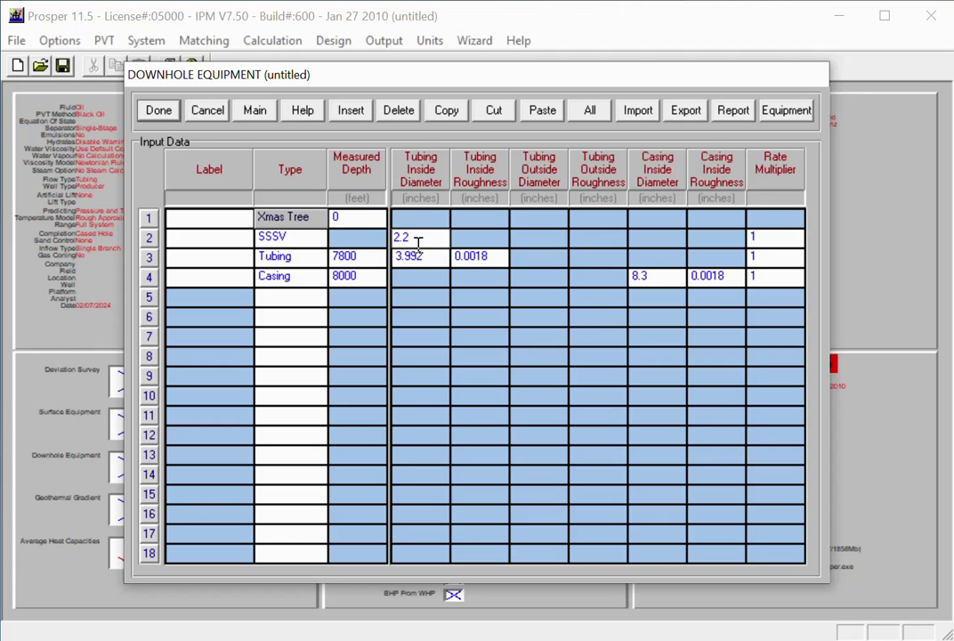
left_click(159, 111)
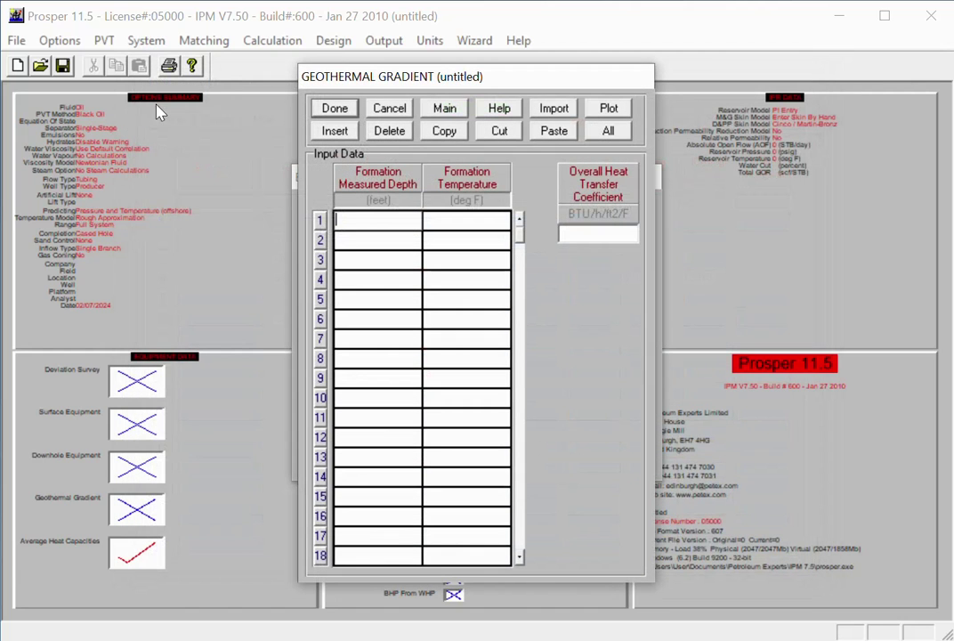
Step: Enter formation temperatures of 60 deg F at 0 feet and 185 deg F at 8000 feet, with a heat transfer coefficient of 8, and accept
left_click(368, 219)
type("0")
key("Tab")
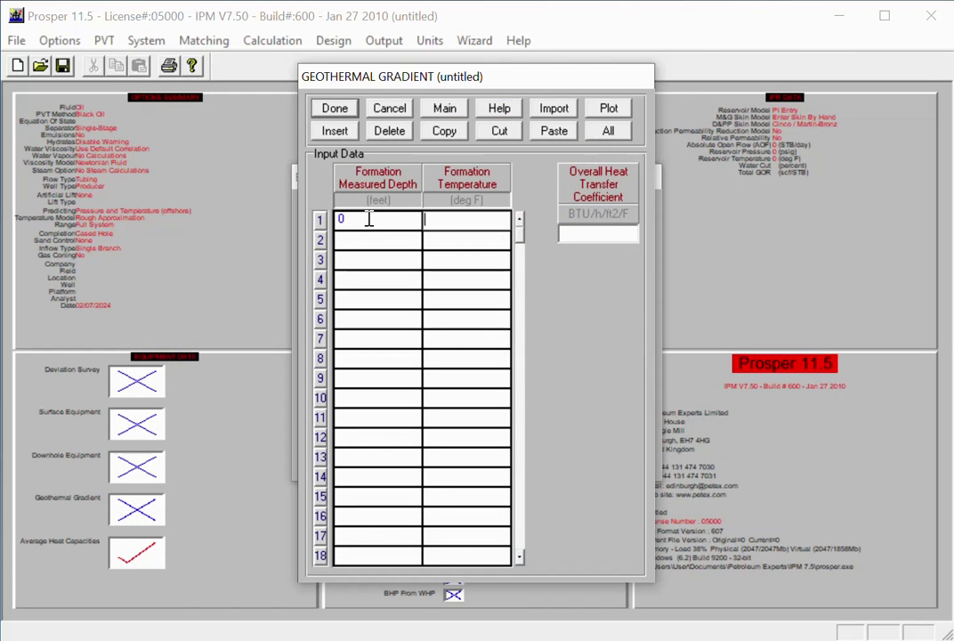
type("60")
key("Tab")
type("8000")
key("Tab")
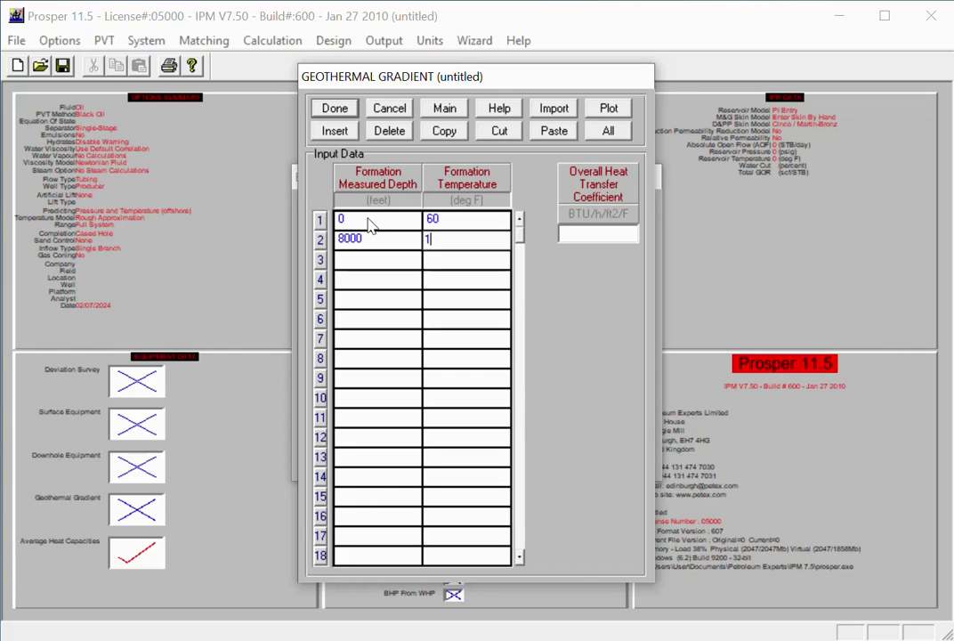
left_click(617, 234)
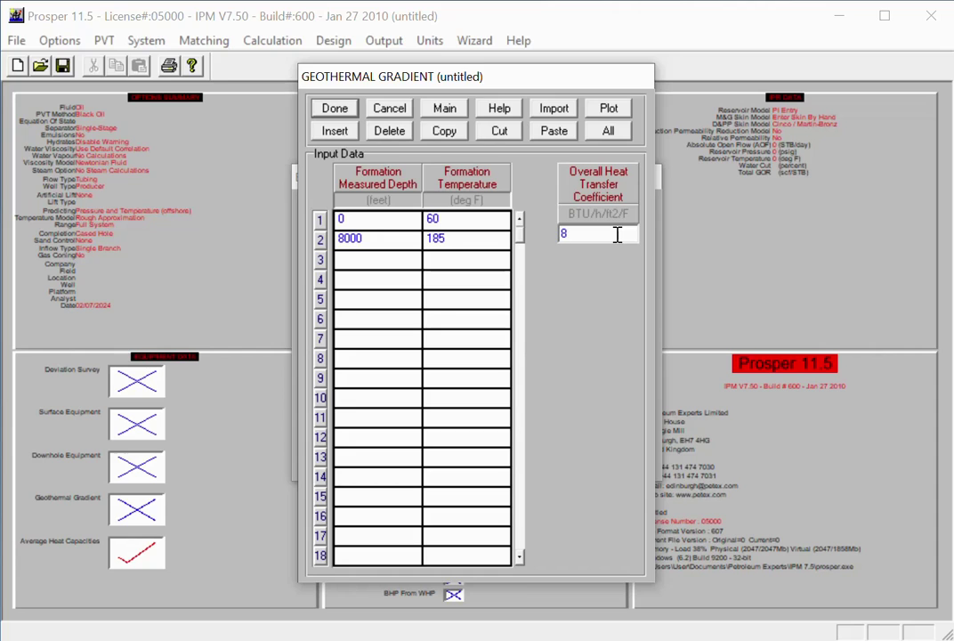
left_click(334, 109)
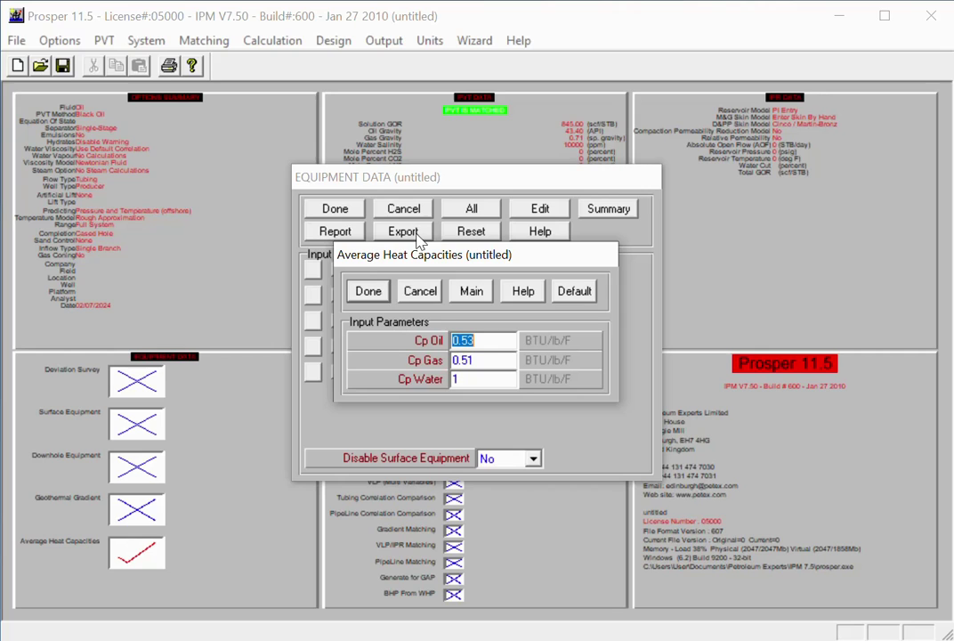
Step: Accept the default average heat capacities and finish the equipment data
left_click(369, 294)
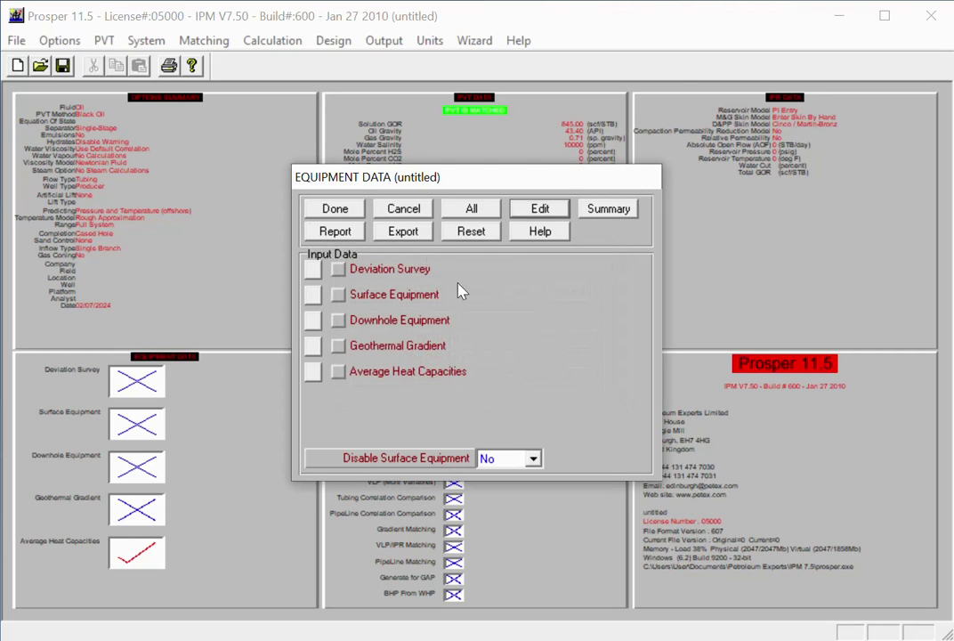
left_click(334, 209)
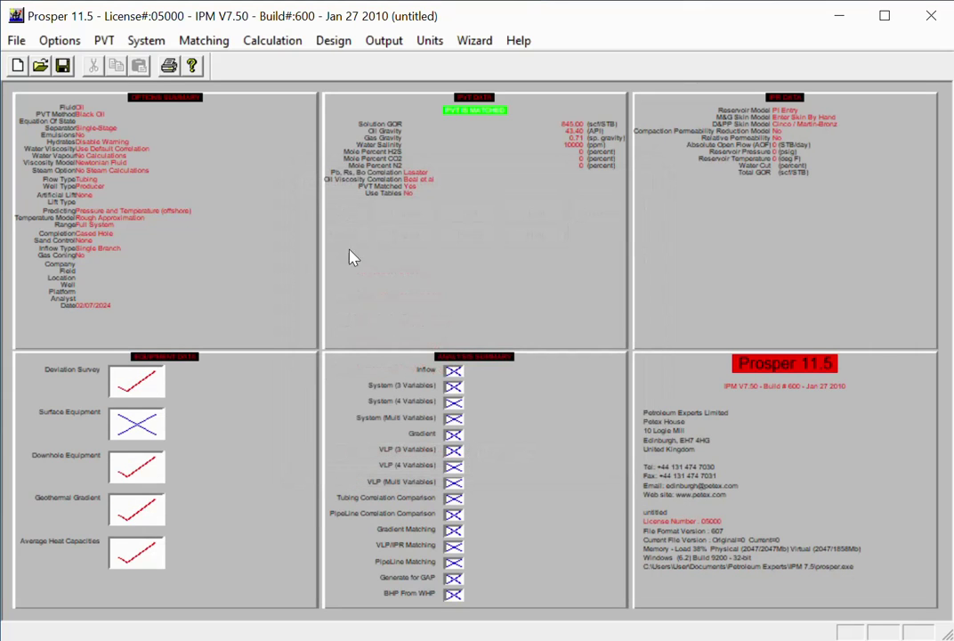
Step: Open the inflow performance data, choose the Darcy reservoir model with skin entered by hand, and enter the reservoir pressure
left_click(773, 248)
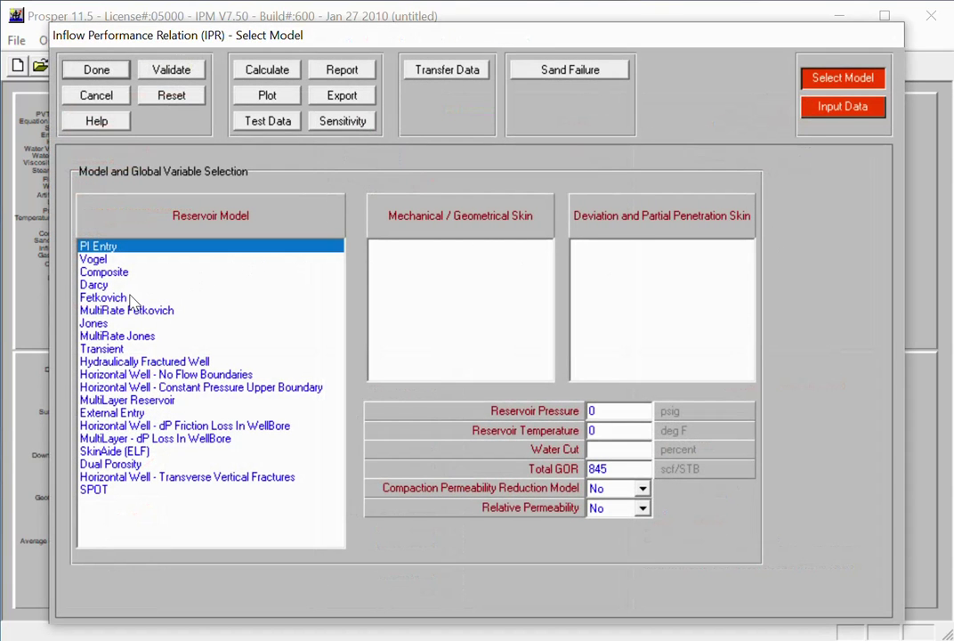
left_click(94, 286)
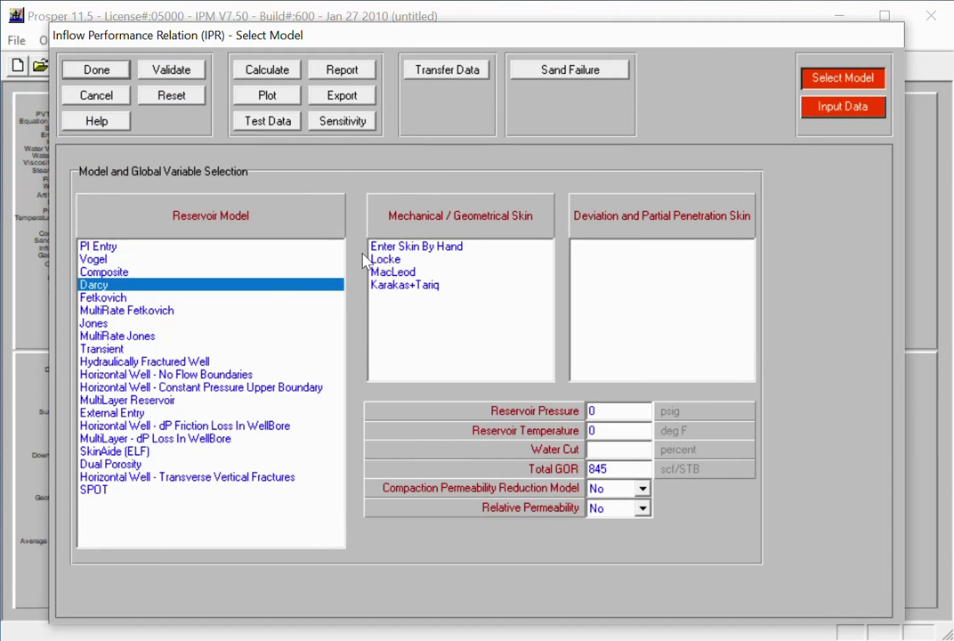
left_click(405, 249)
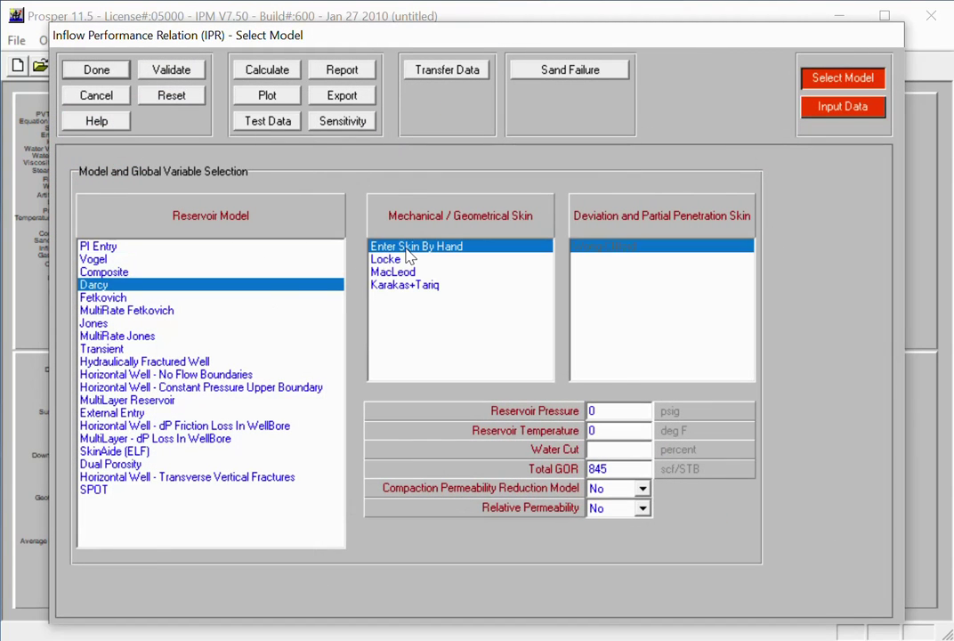
left_click(611, 415)
type("279")
Step: Enter the Darcy inputs: permeability 100 md, thickness 100 feet, drainage area 340 acres, Dietz shape factor 31.6 and wellbore radius 0.354 feet
left_click(852, 123)
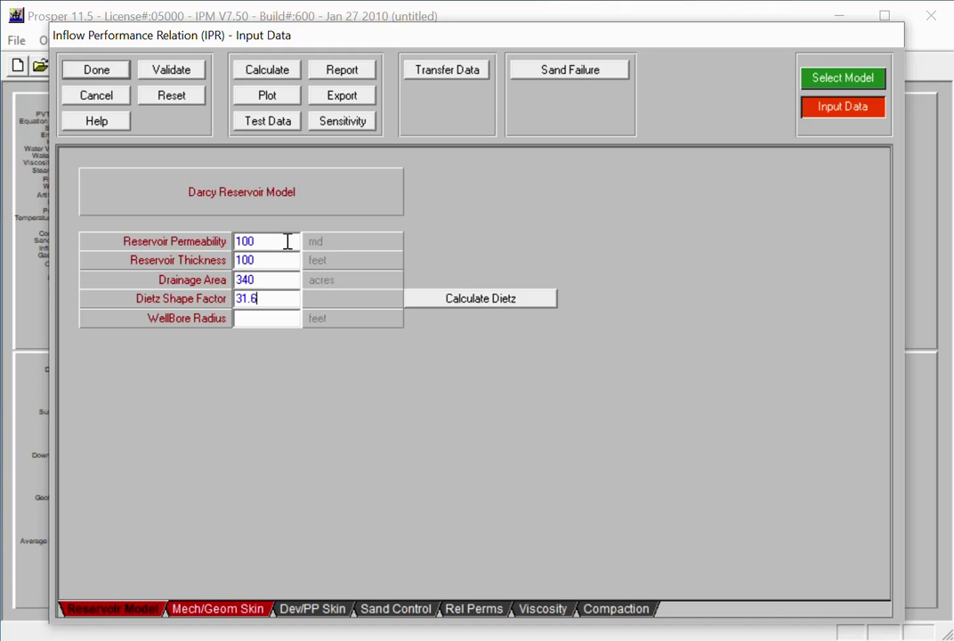
left_click(511, 298)
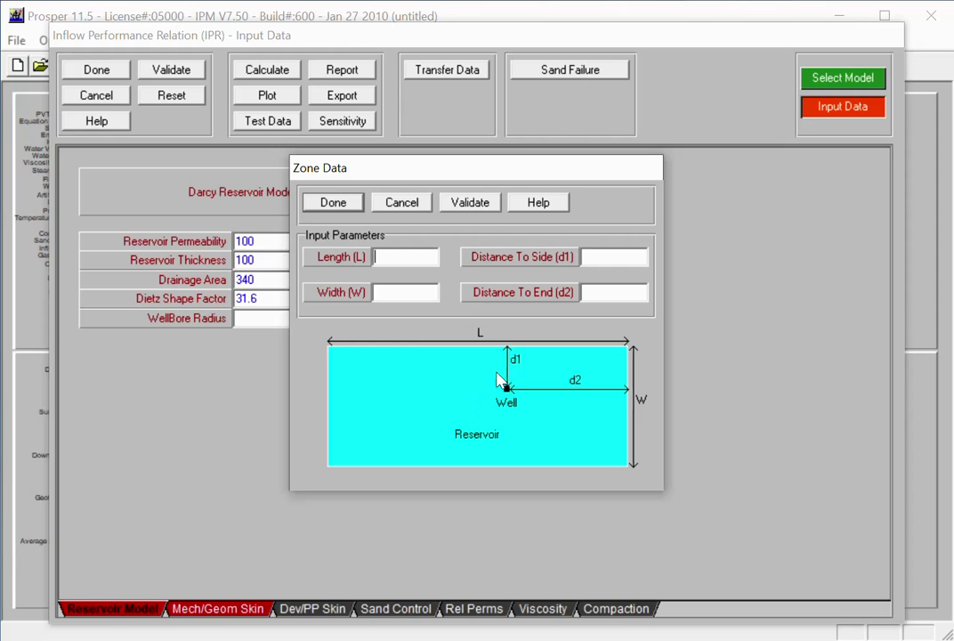
left_click(391, 206)
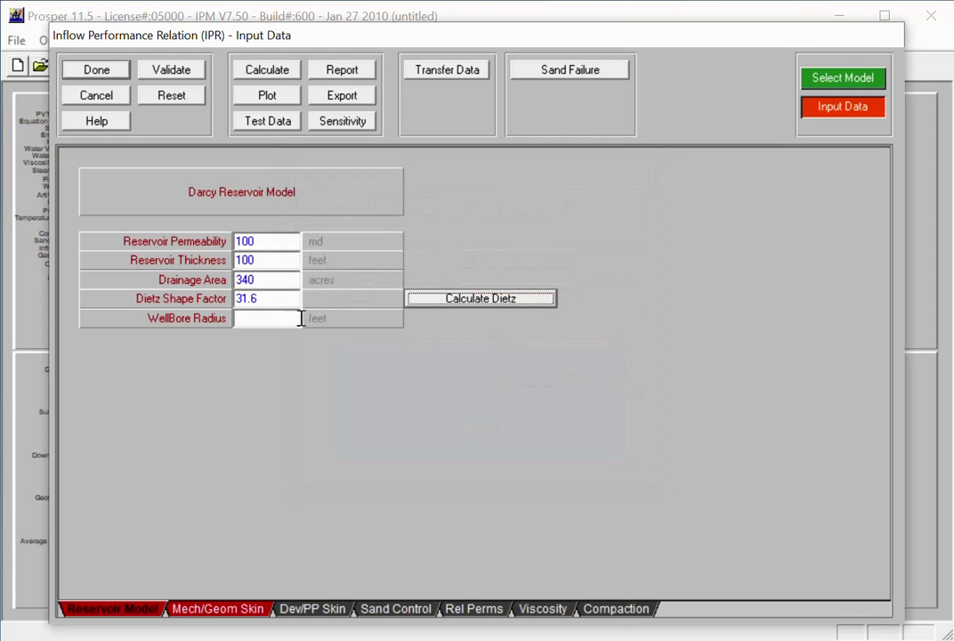
left_click(264, 321)
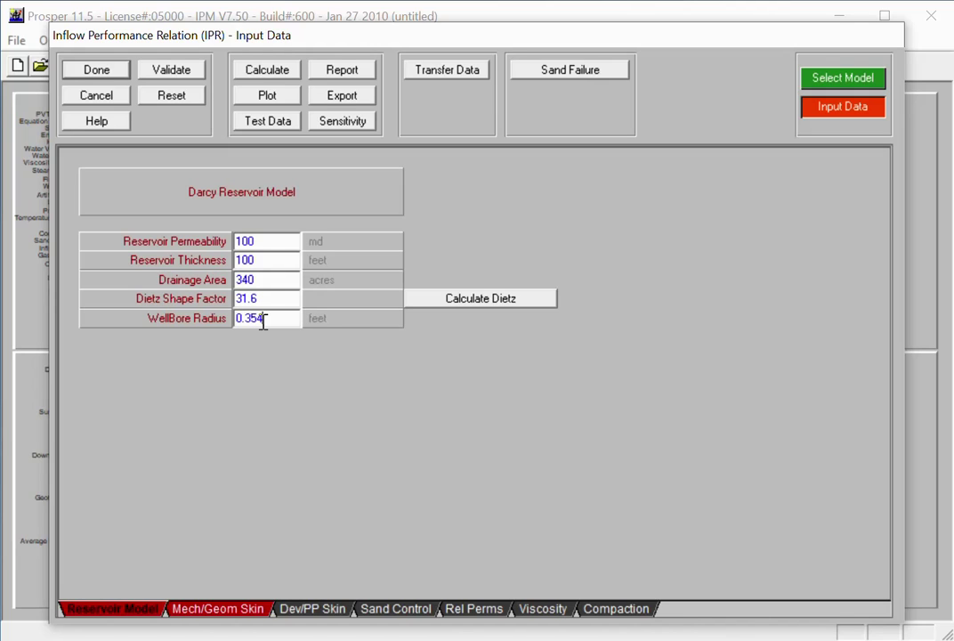
Step: Switch the wellbore radius unit to inches and back to feet
left_click(332, 322)
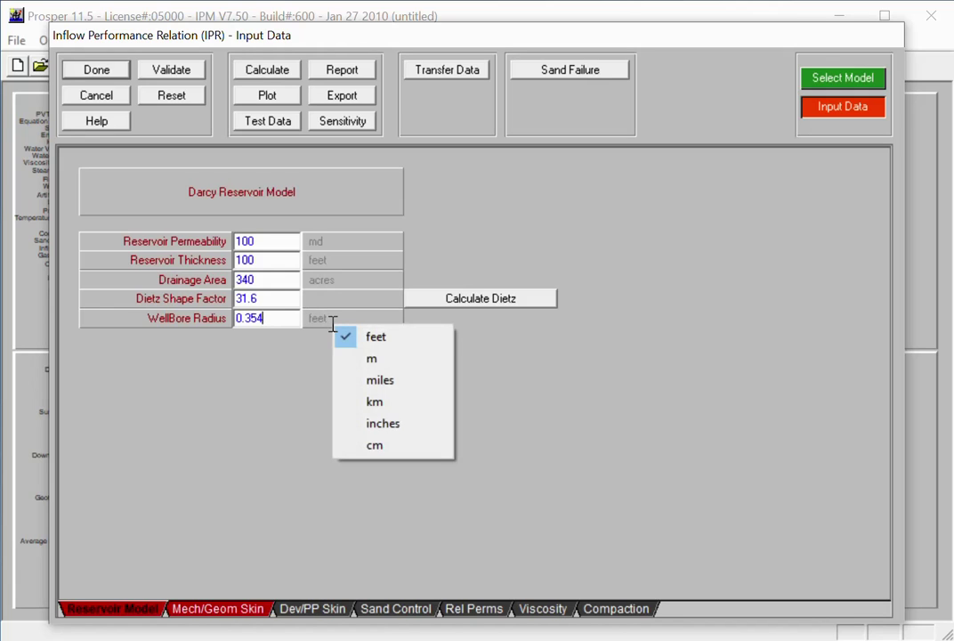
left_click(362, 423)
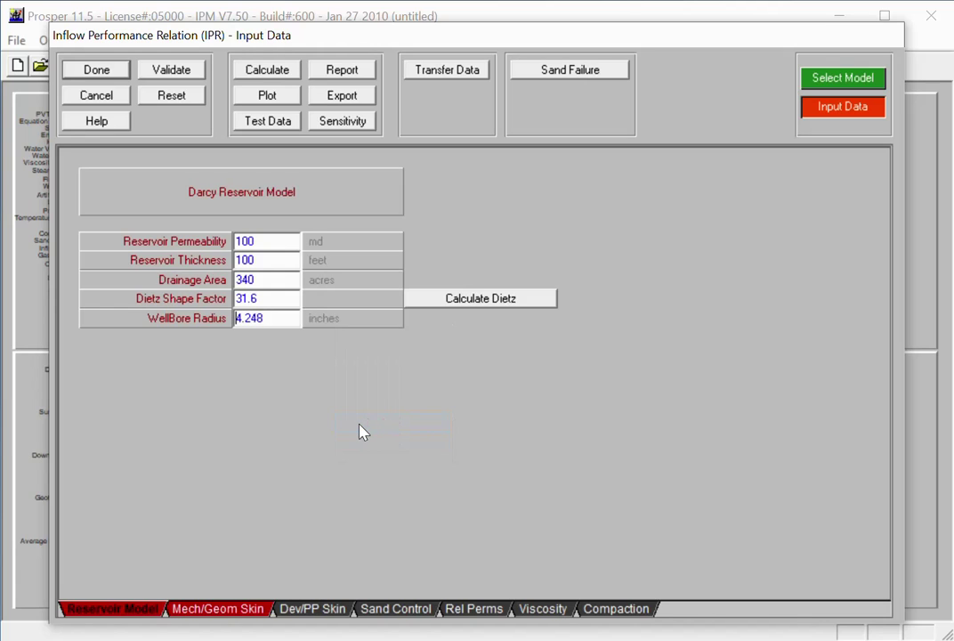
left_click(327, 318)
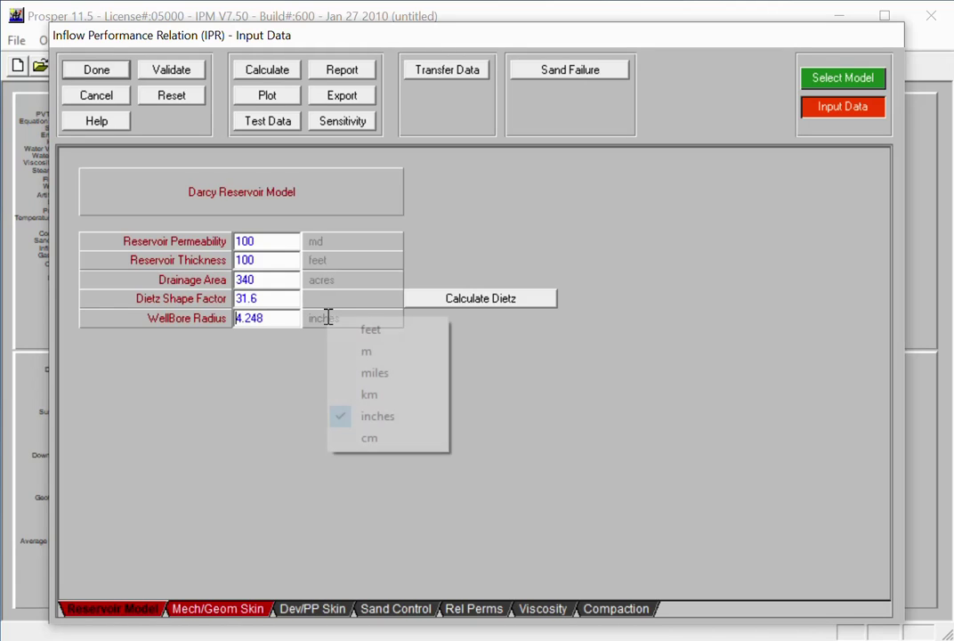
left_click(392, 331)
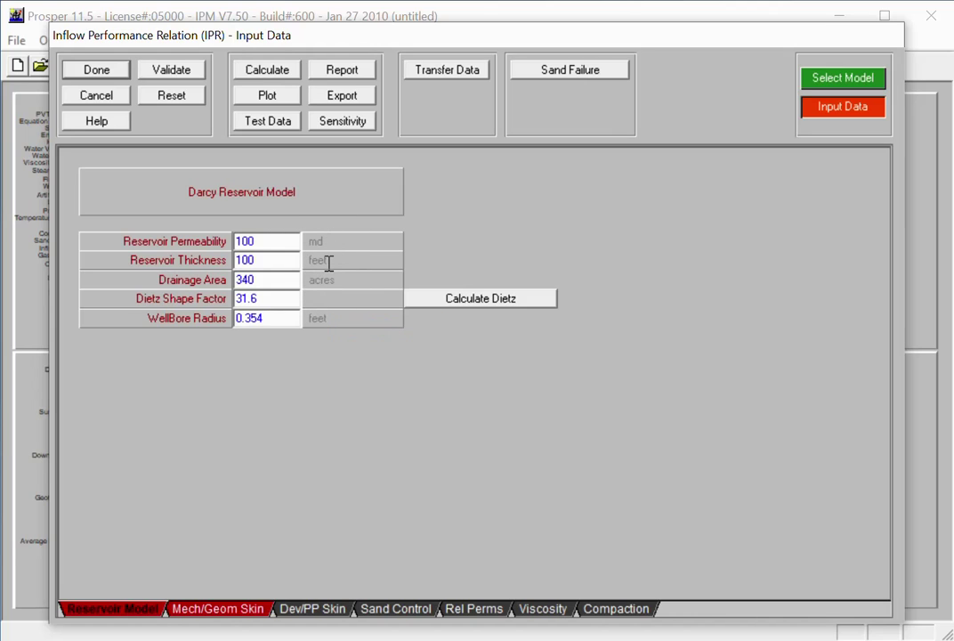
Step: Switch the reservoir thickness unit to metres and back to feet
left_click(326, 262)
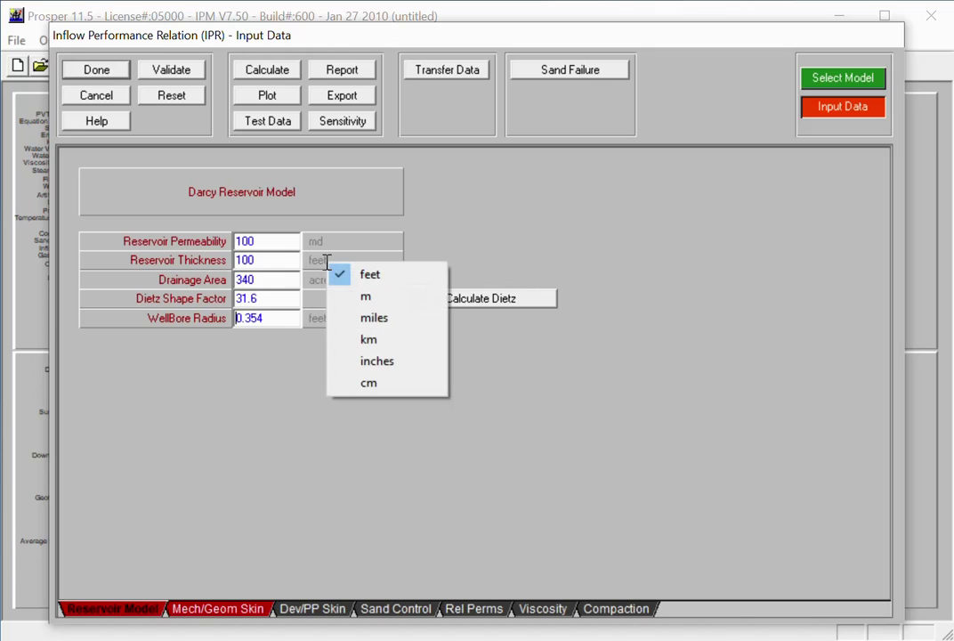
left_click(365, 297)
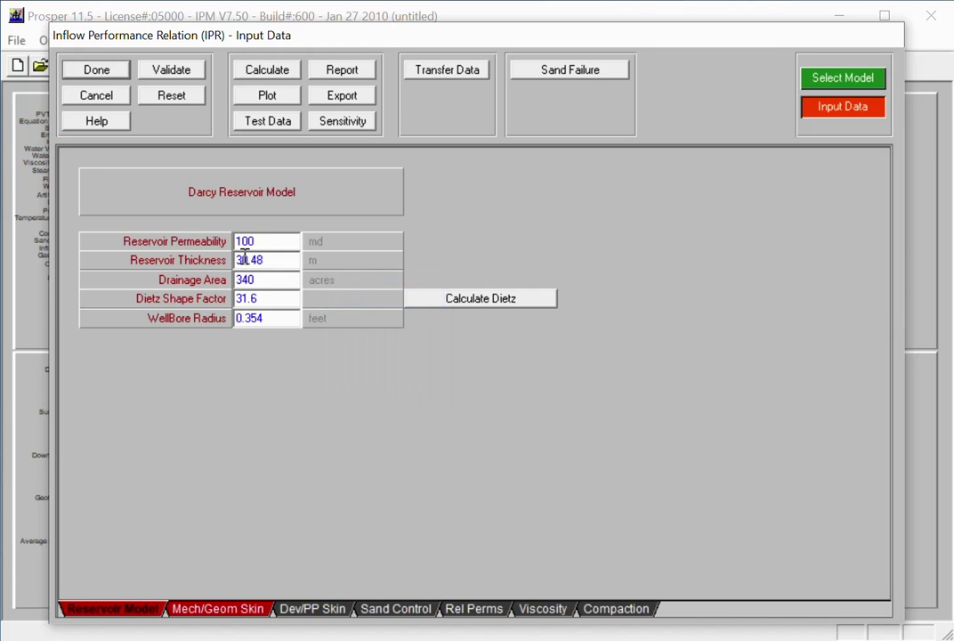
left_click(329, 260)
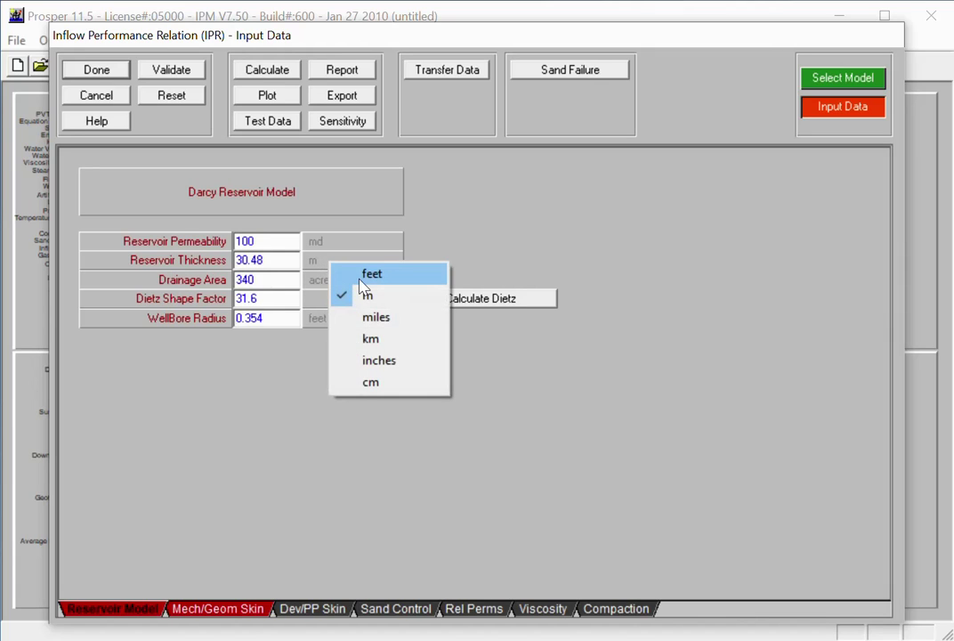
left_click(366, 273)
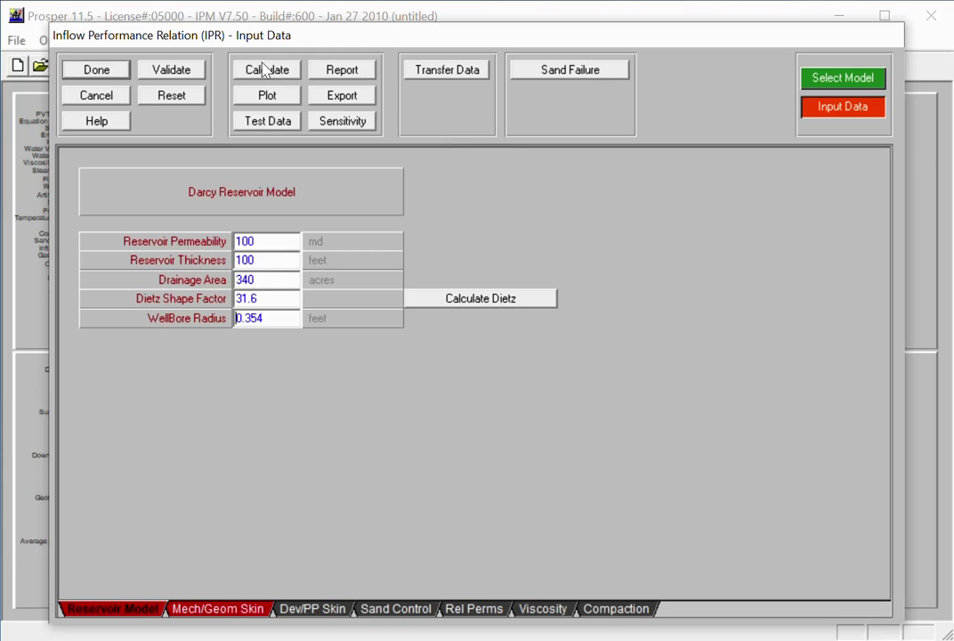
Step: Enter a mechanical/geometrical skin of 2, calculate the Darcy IPR curve and return to the main screen
left_click(230, 609)
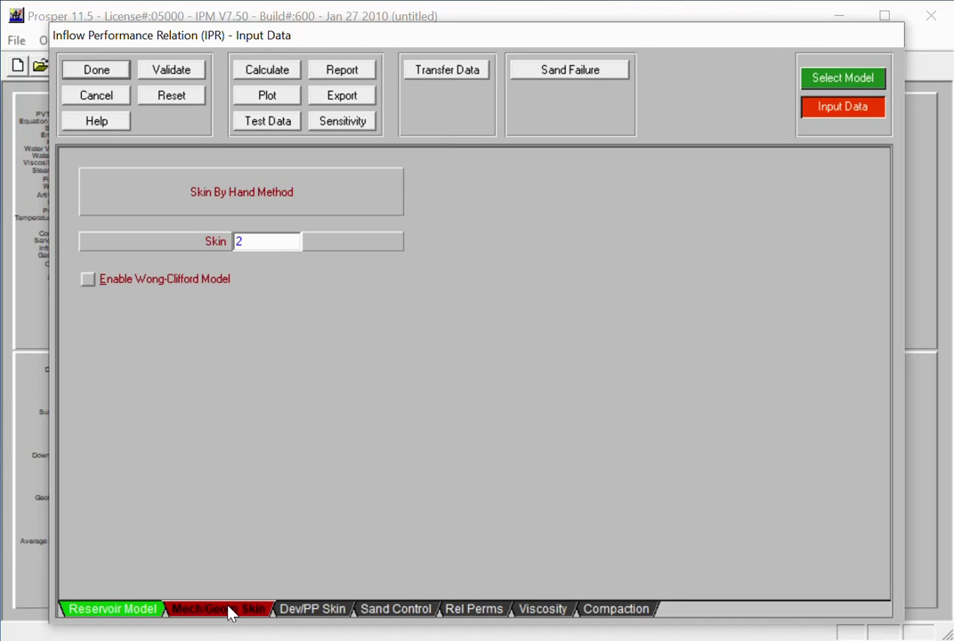
left_click(278, 73)
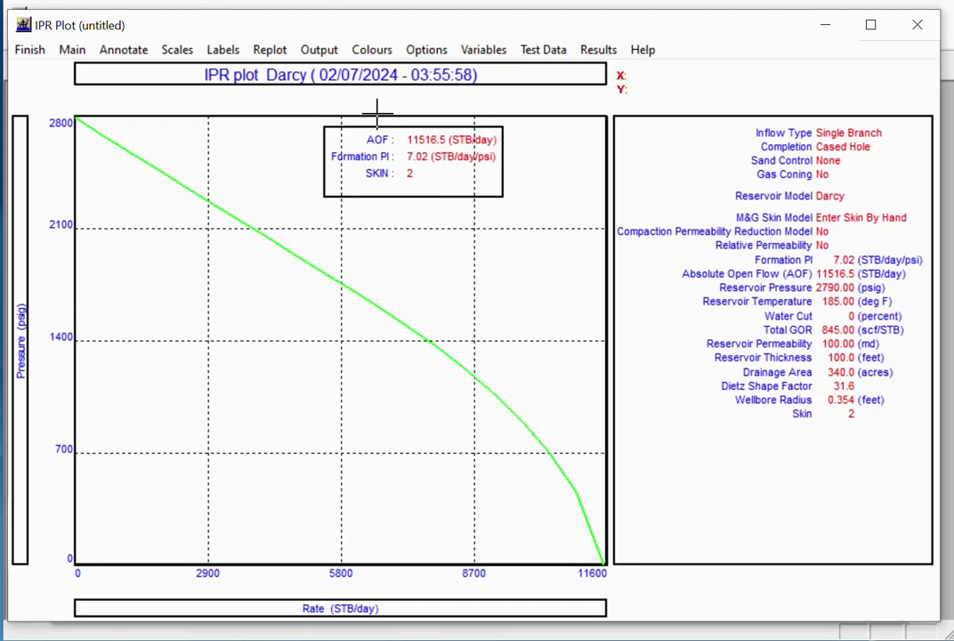
left_click(75, 49)
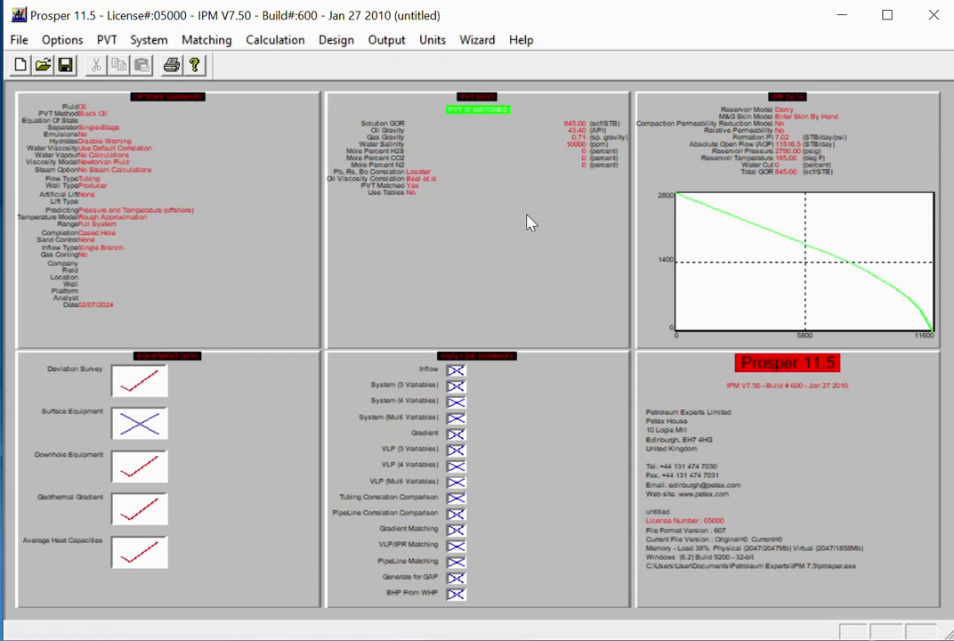
Step: Change the PVT correlation for Pb, Rs, Bo to Glaso and recalculate the Darcy IPR to compare its results
left_click(530, 222)
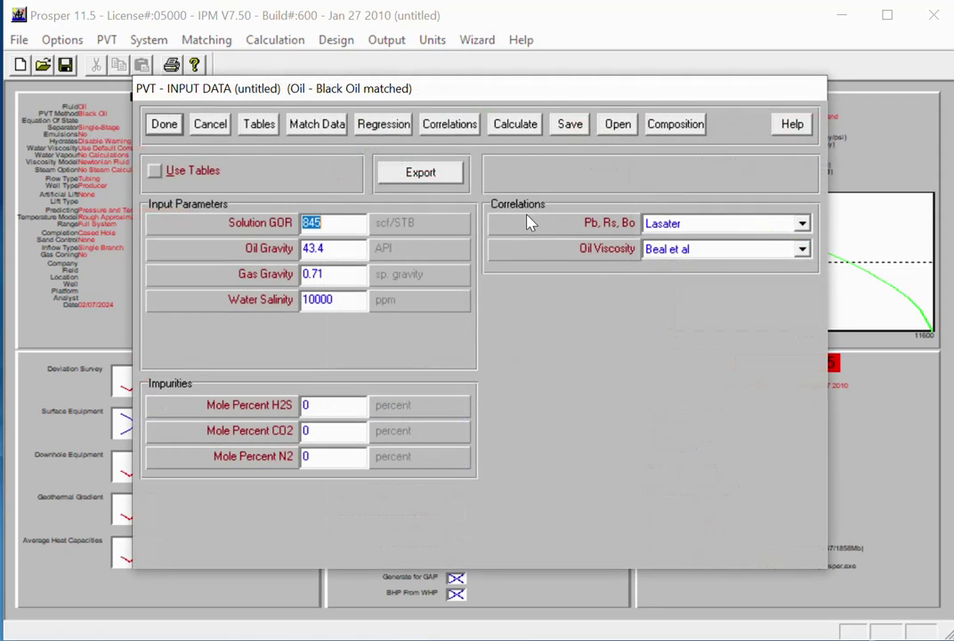
left_click(689, 228)
left_click(668, 244)
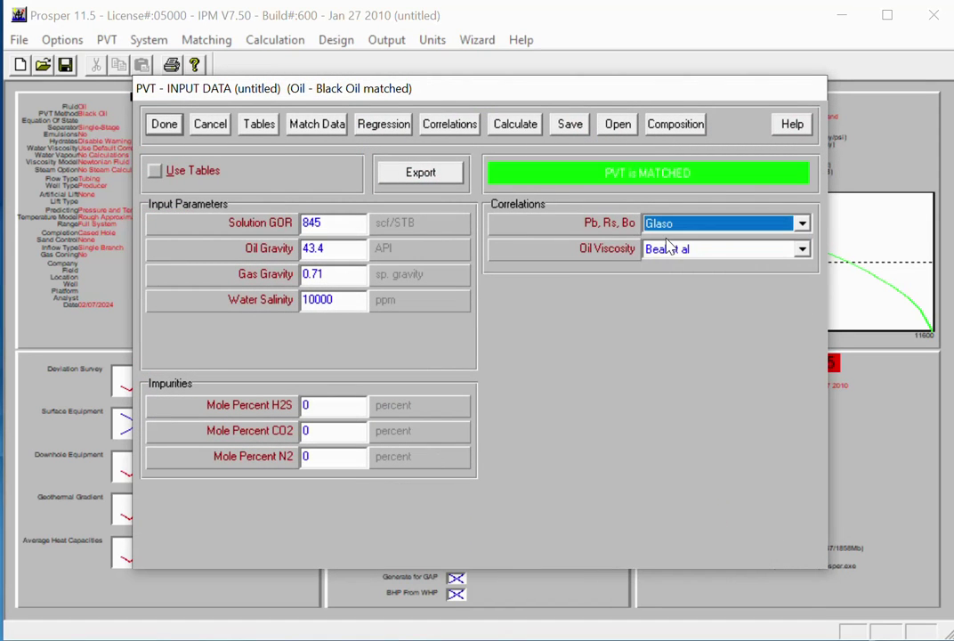
left_click(162, 126)
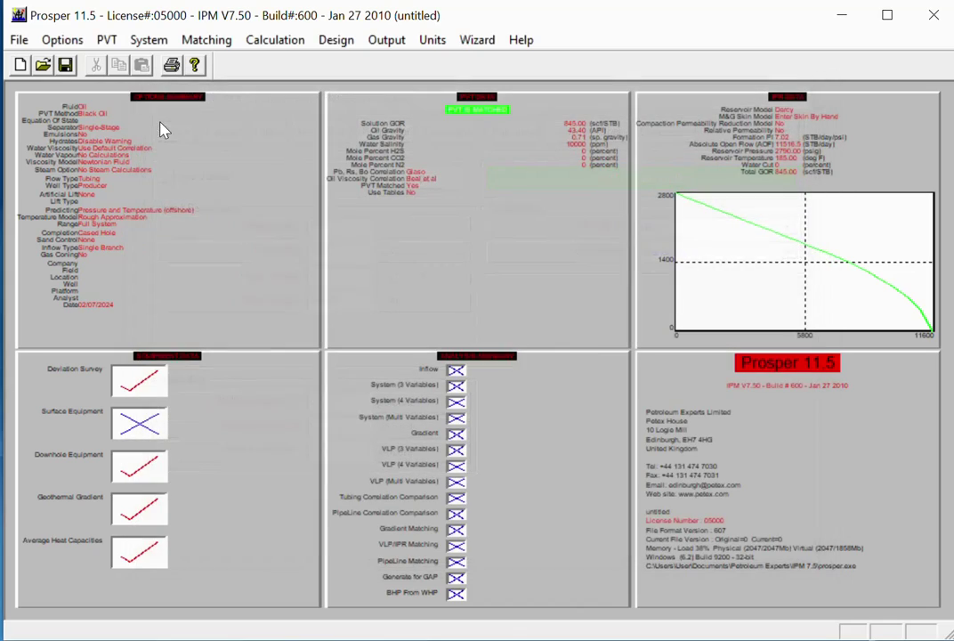
left_click(696, 247)
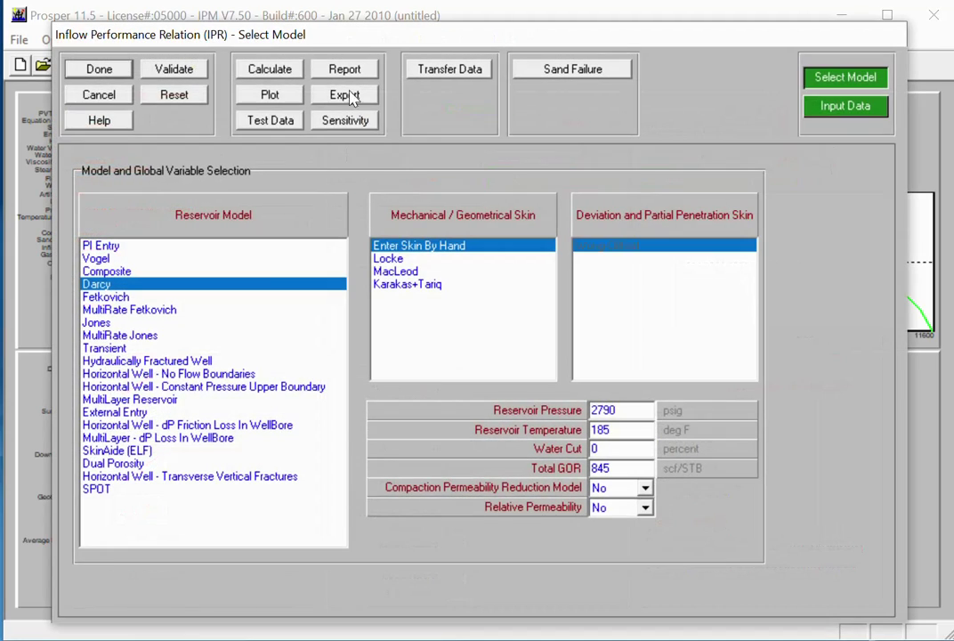
left_click(276, 69)
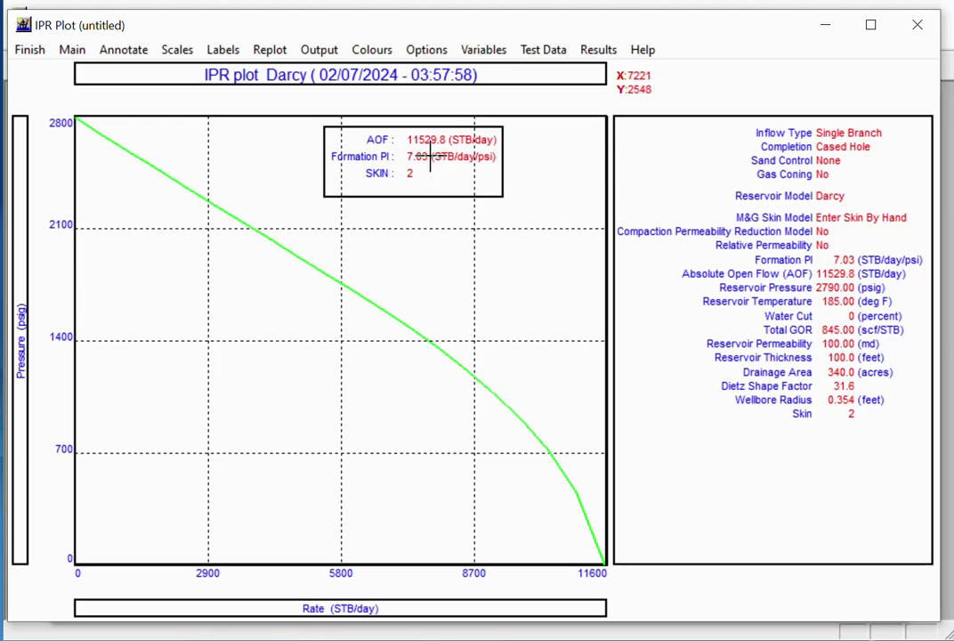
left_click(71, 49)
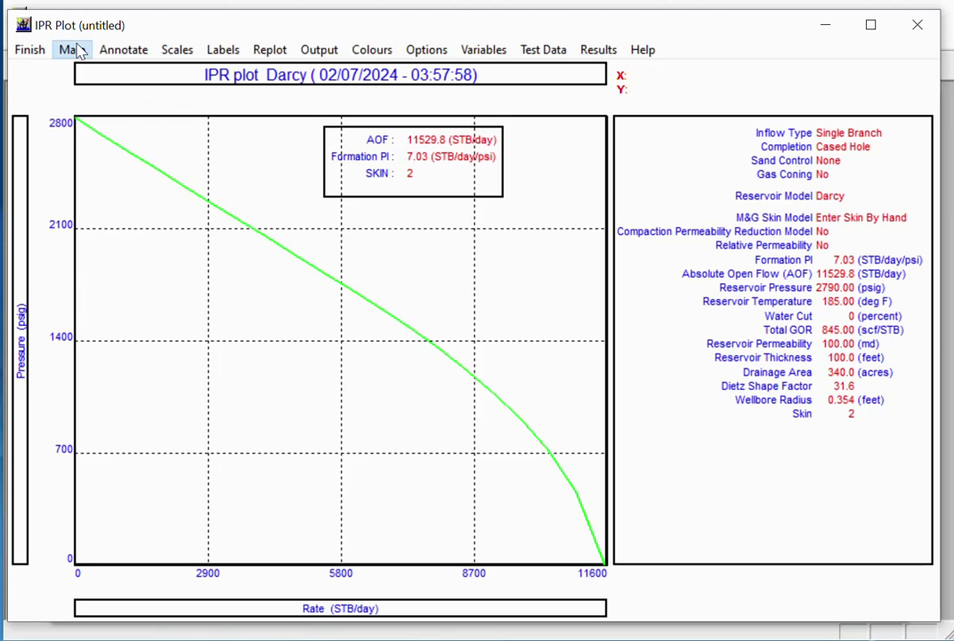
Step: Change the PVT correlation for Pb, Rs, Bo to Vazquez-Beggs and recalculate the Darcy IPR for comparison
double_click(481, 240)
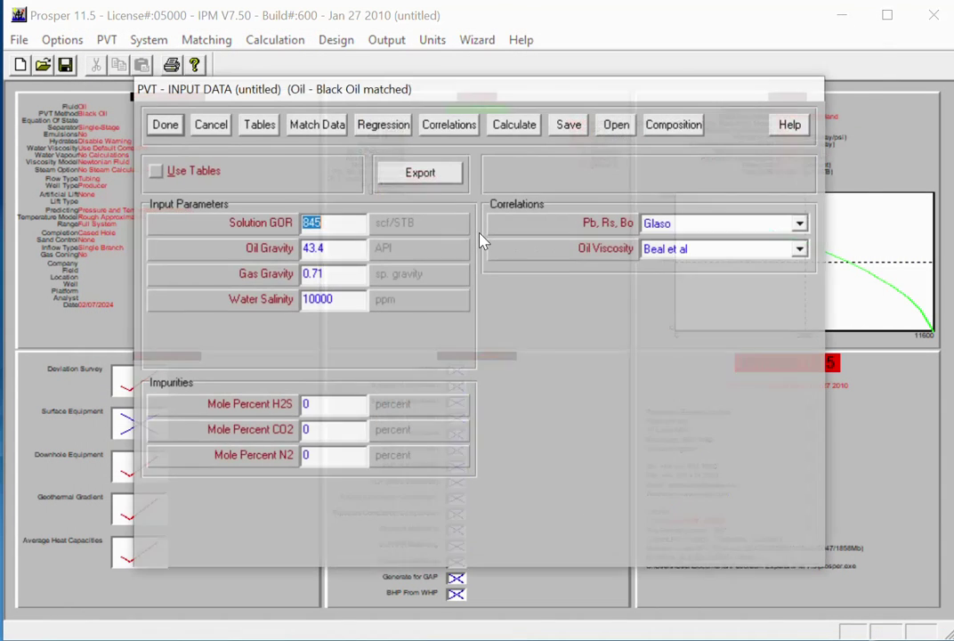
left_click(667, 224)
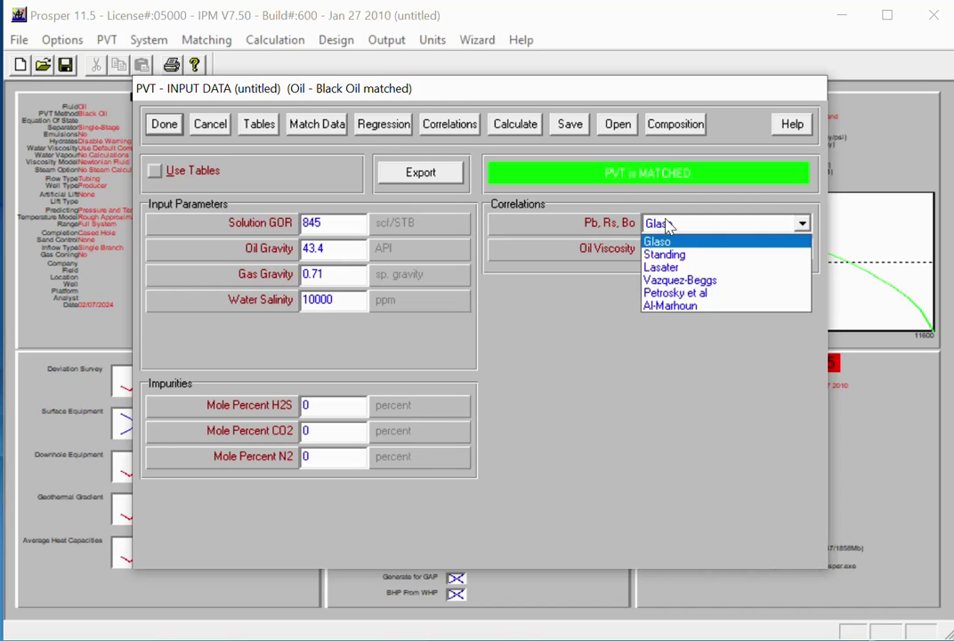
left_click(683, 281)
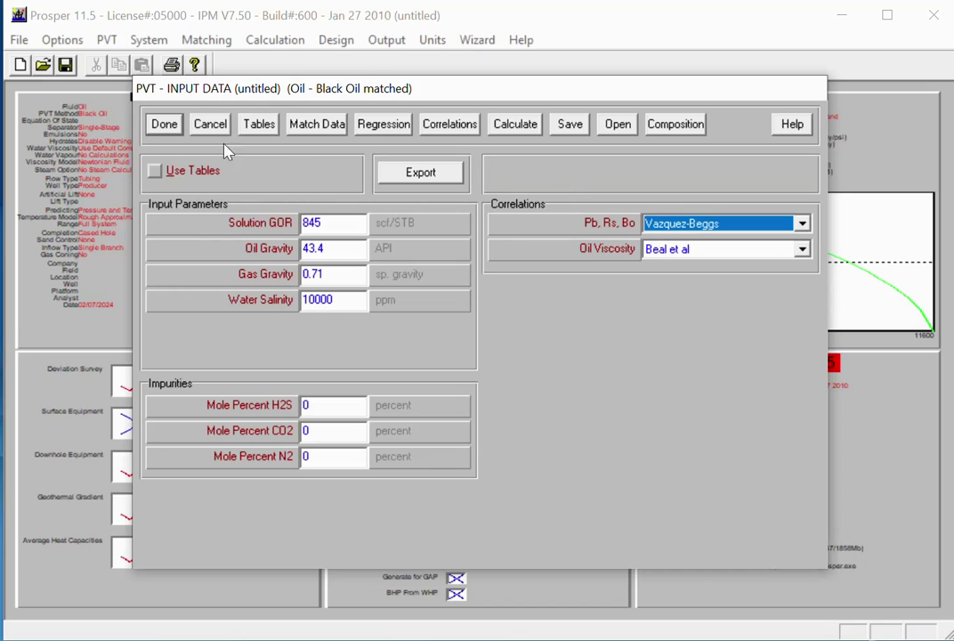
left_click(163, 123)
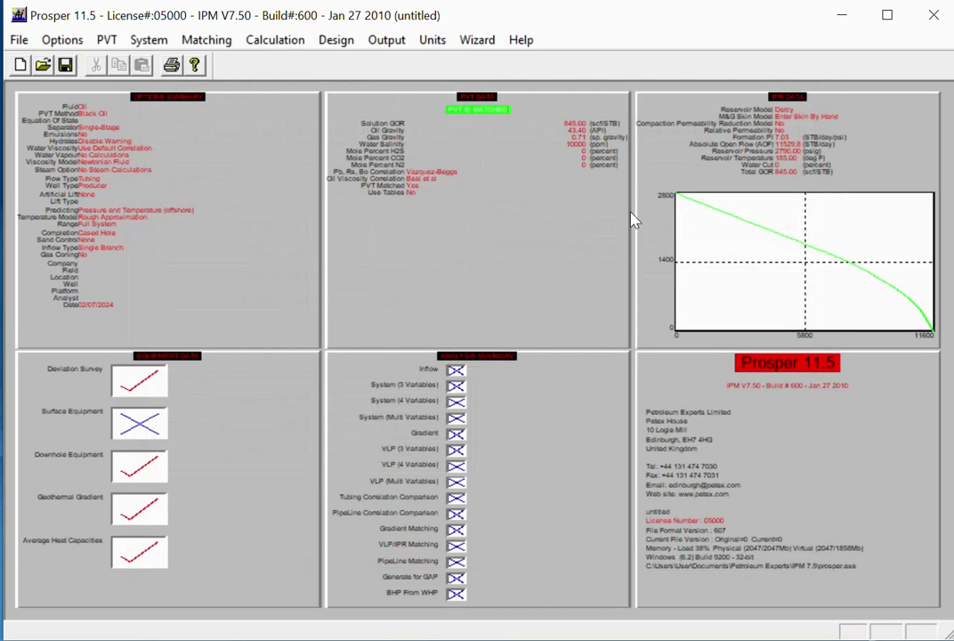
double_click(678, 213)
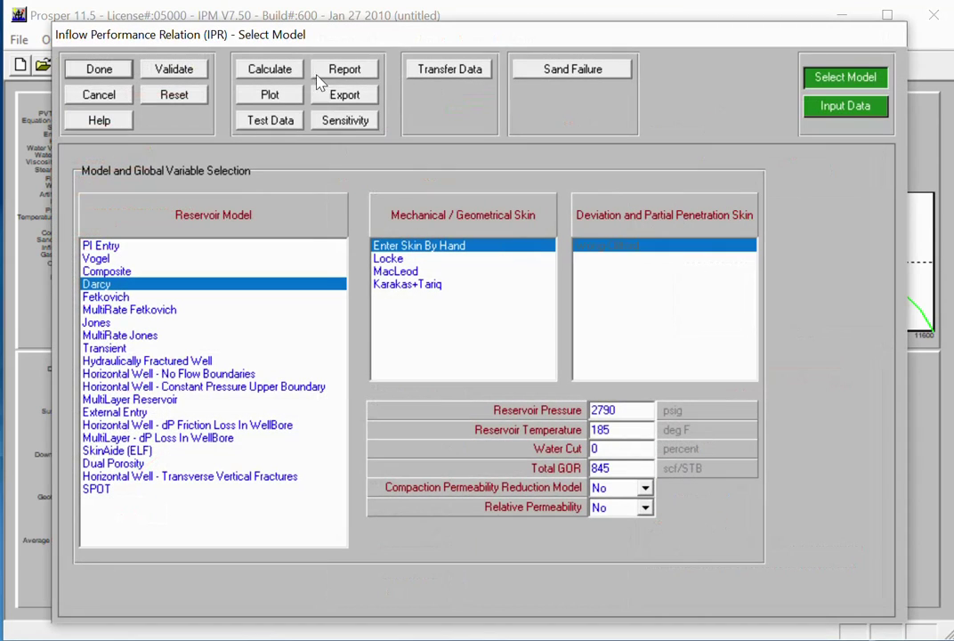
left_click(260, 70)
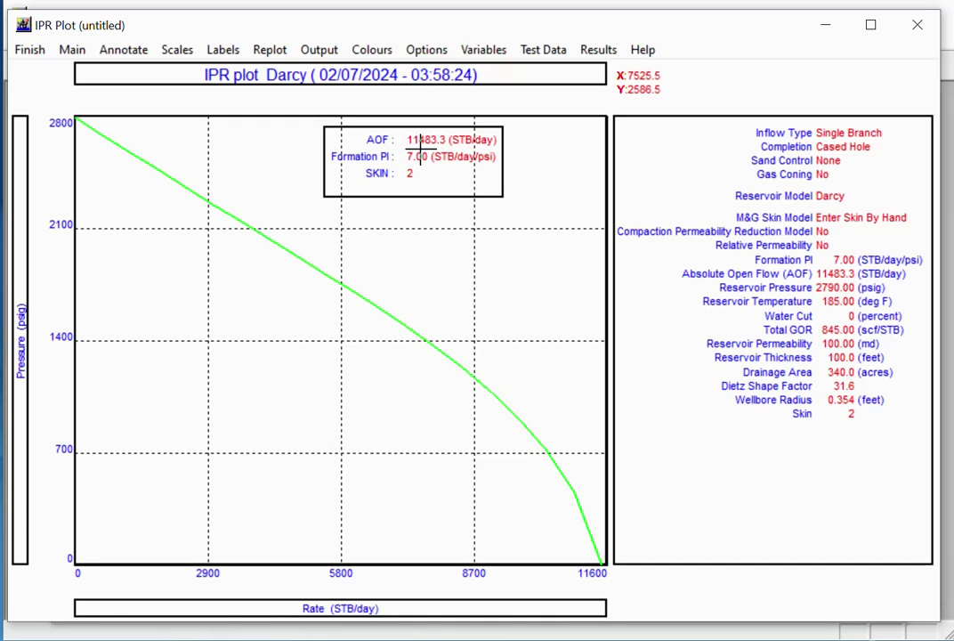
left_click(72, 49)
Step: Set the PVT correlation for Pb, Rs, Bo back to Lasater, refresh the IPR and recheck the PVT input data
left_click(490, 198)
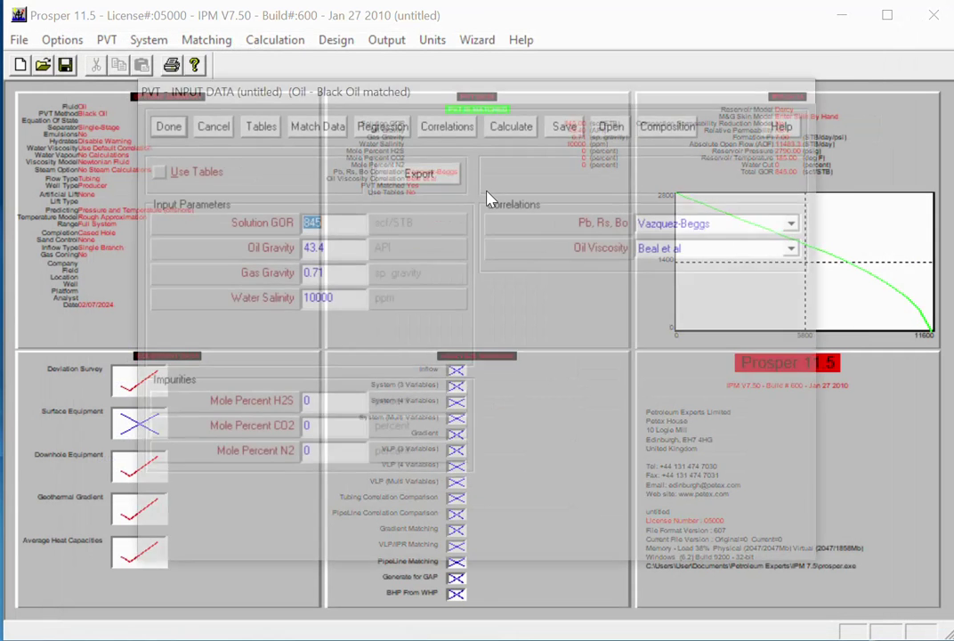
left_click(752, 223)
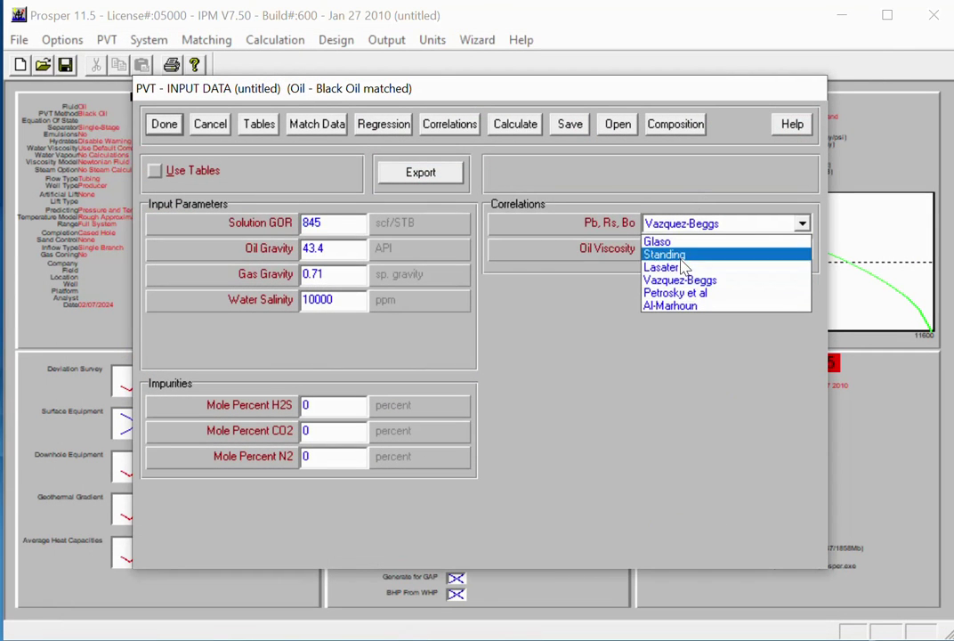
left_click(674, 267)
key("Return")
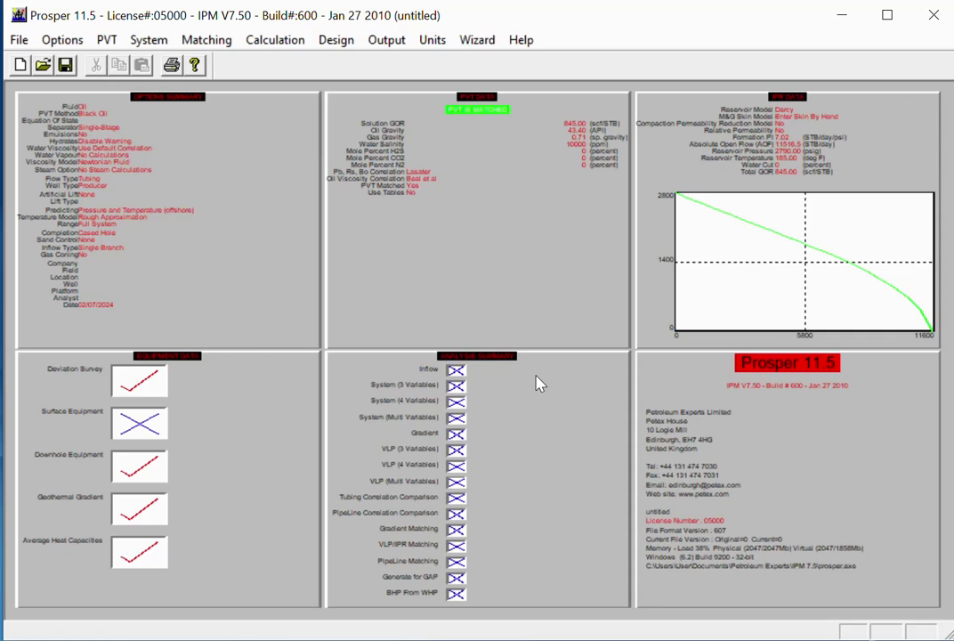
left_click(517, 207)
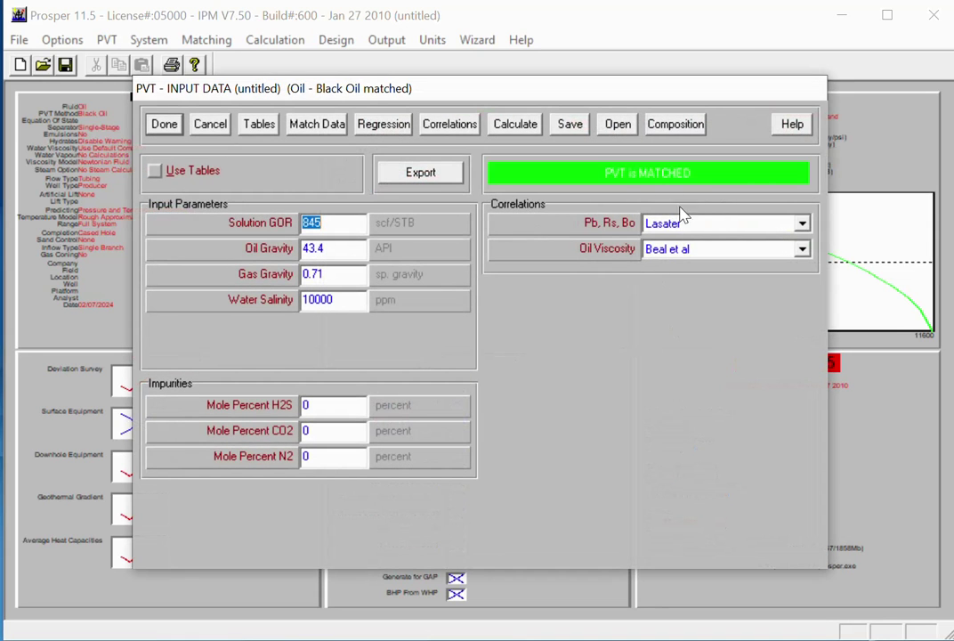
left_click(173, 130)
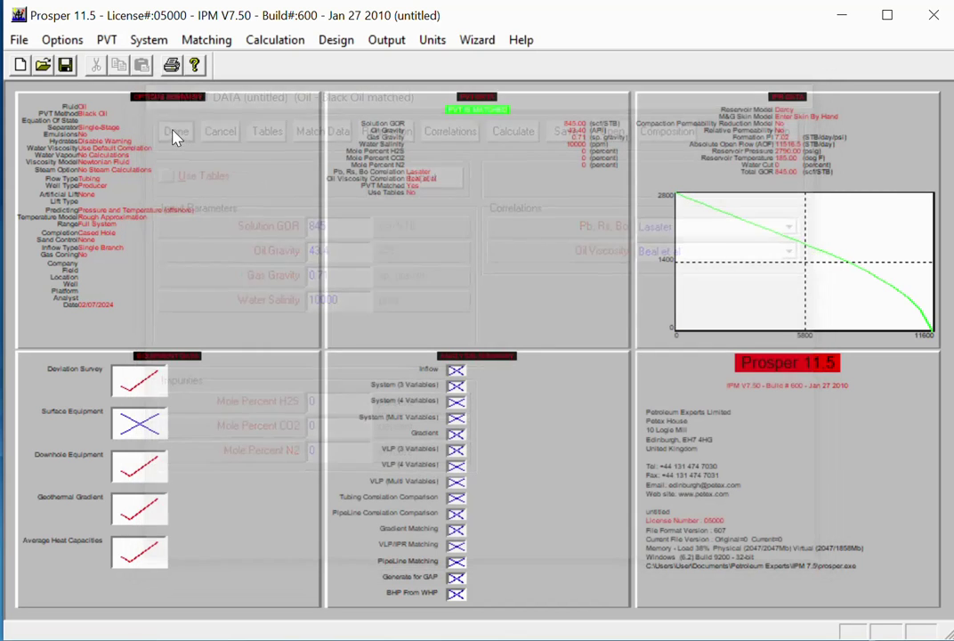
Step: Run the three-variable system calculation with a top node pressure of 250 psig and no sensitivity variables
left_click(458, 389)
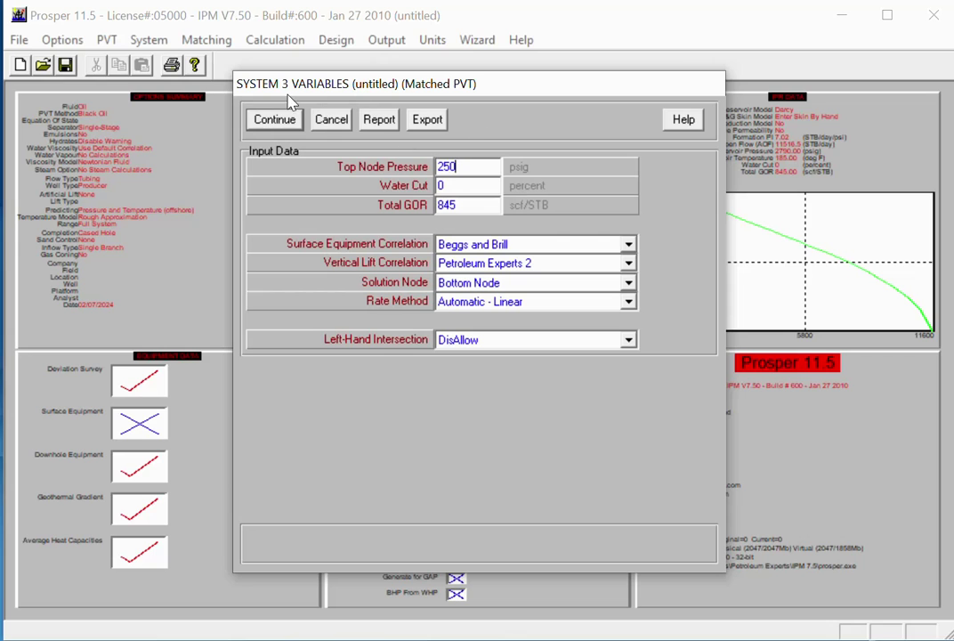
left_click(281, 123)
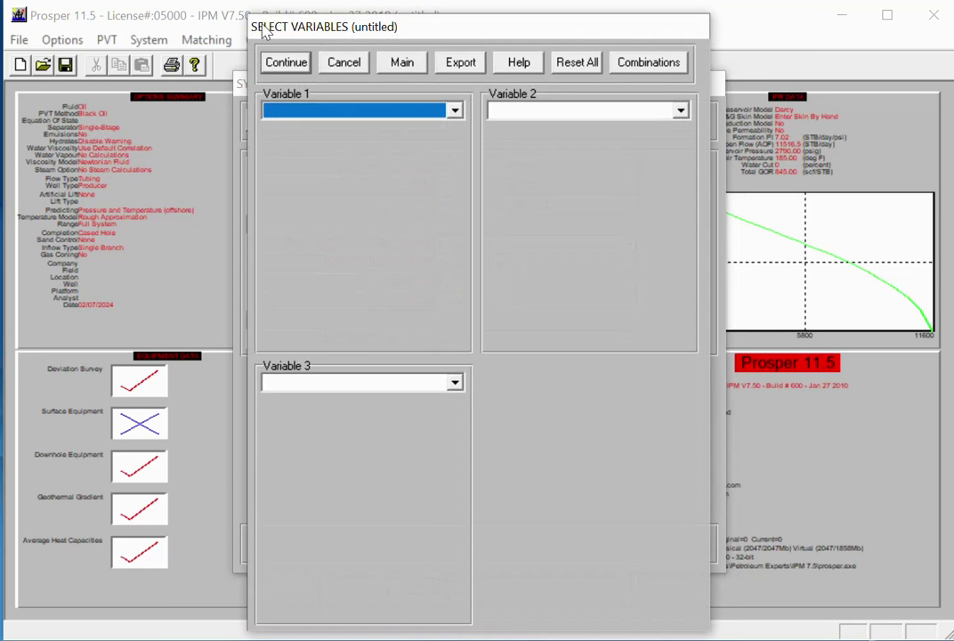
left_click(283, 61)
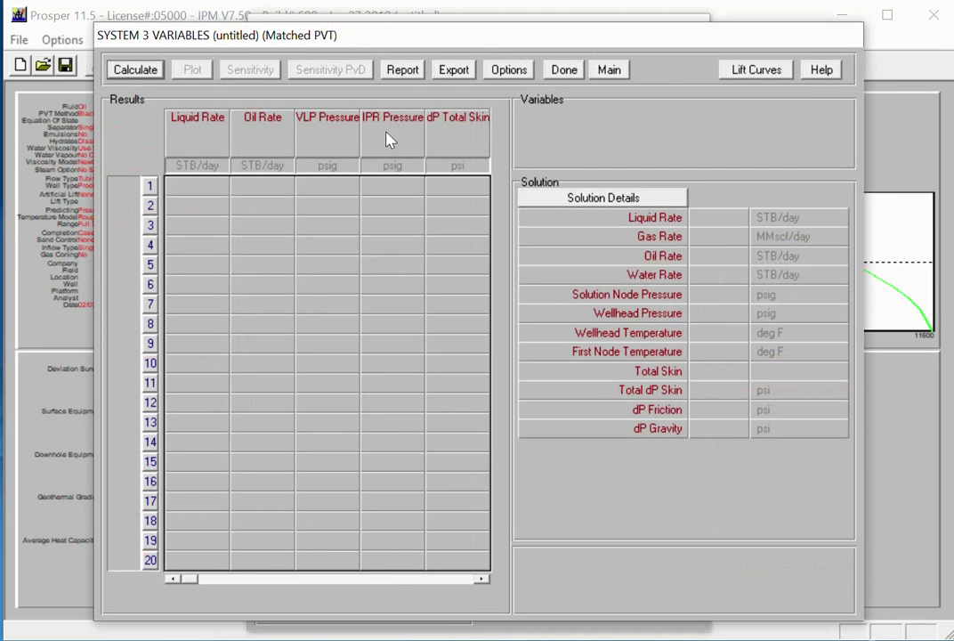
left_click(146, 72)
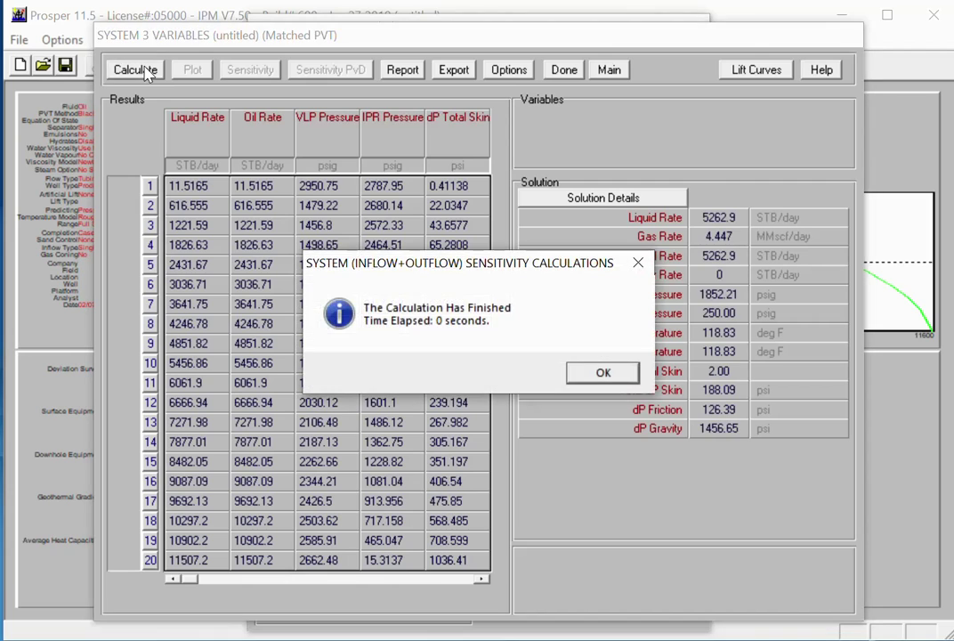
key("Return")
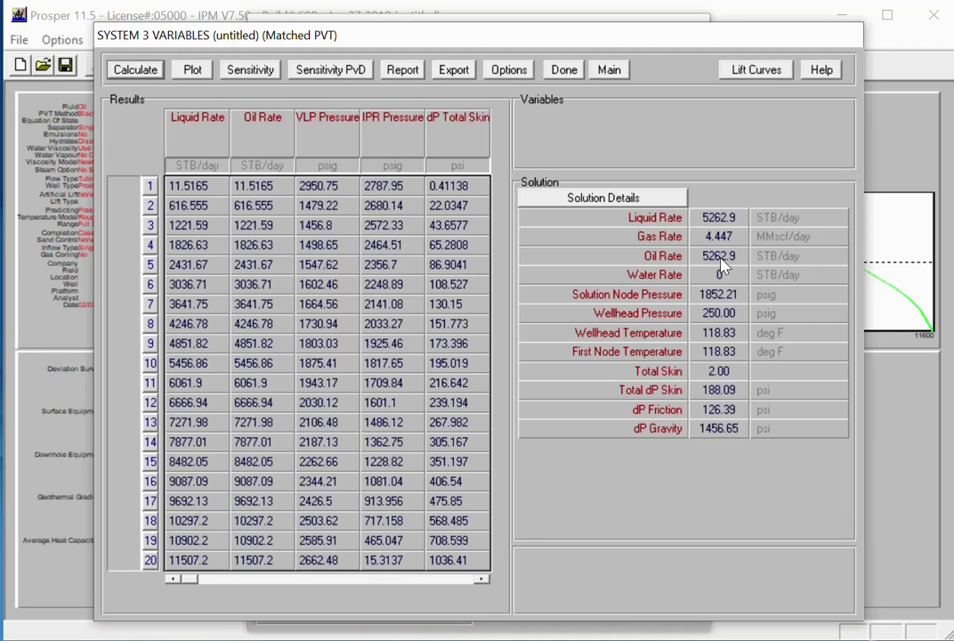
Step: Examine the solution details of the system calculation, try its sensitivity plot and return to the main screen
left_click(579, 196)
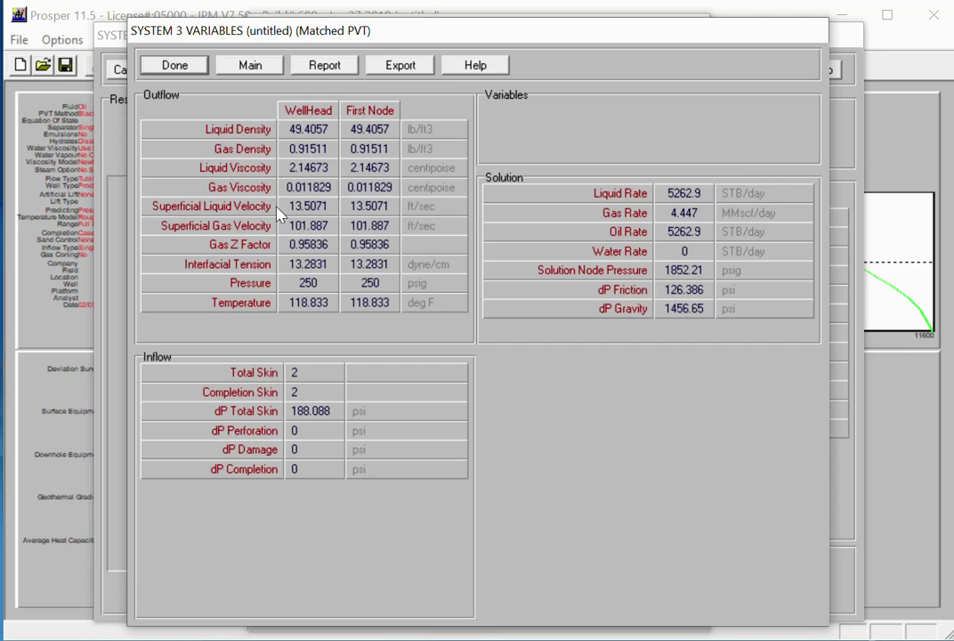
left_click(177, 70)
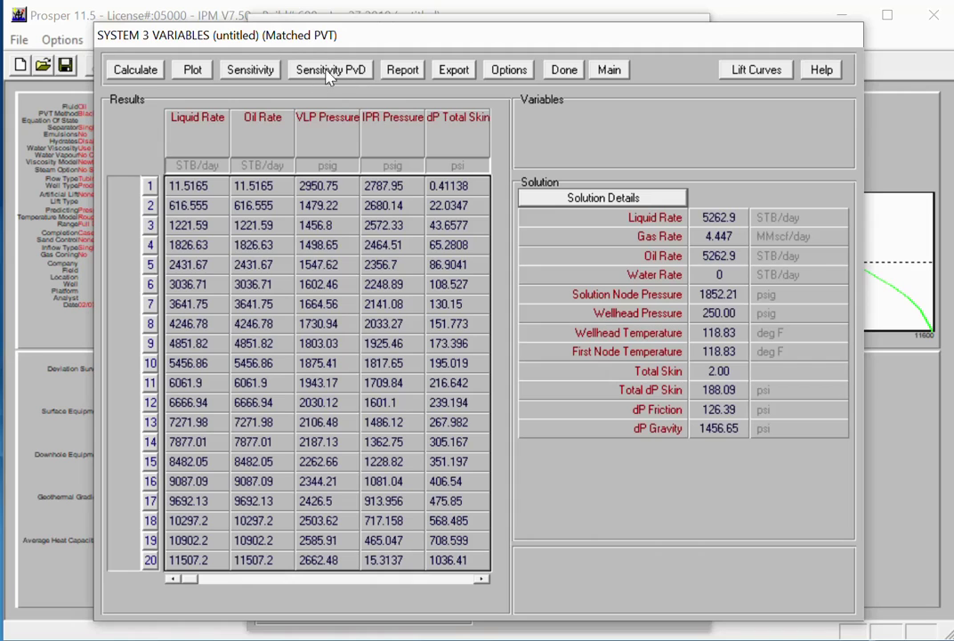
left_click(243, 78)
key("Return")
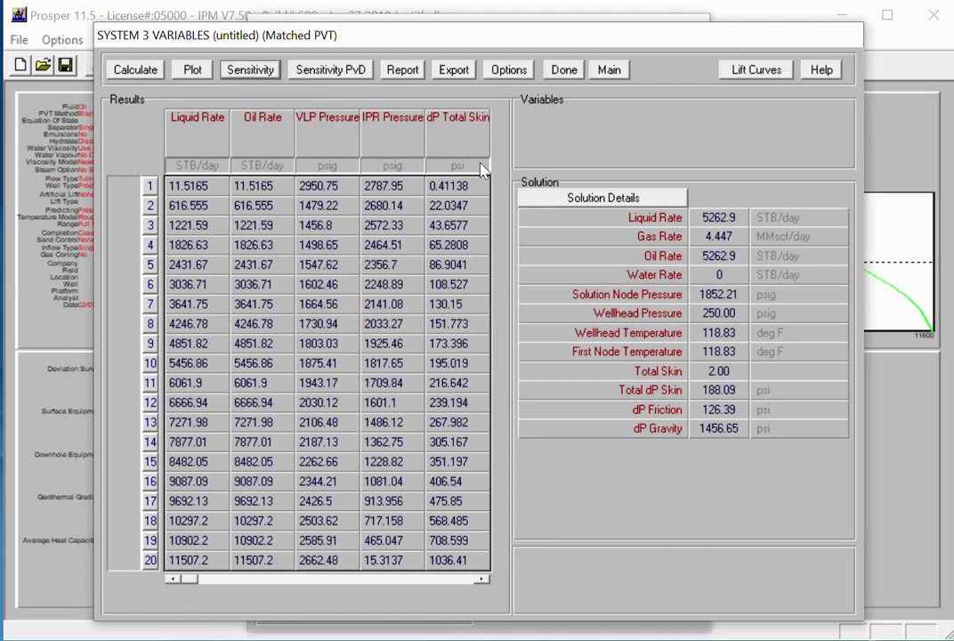
left_click(610, 69)
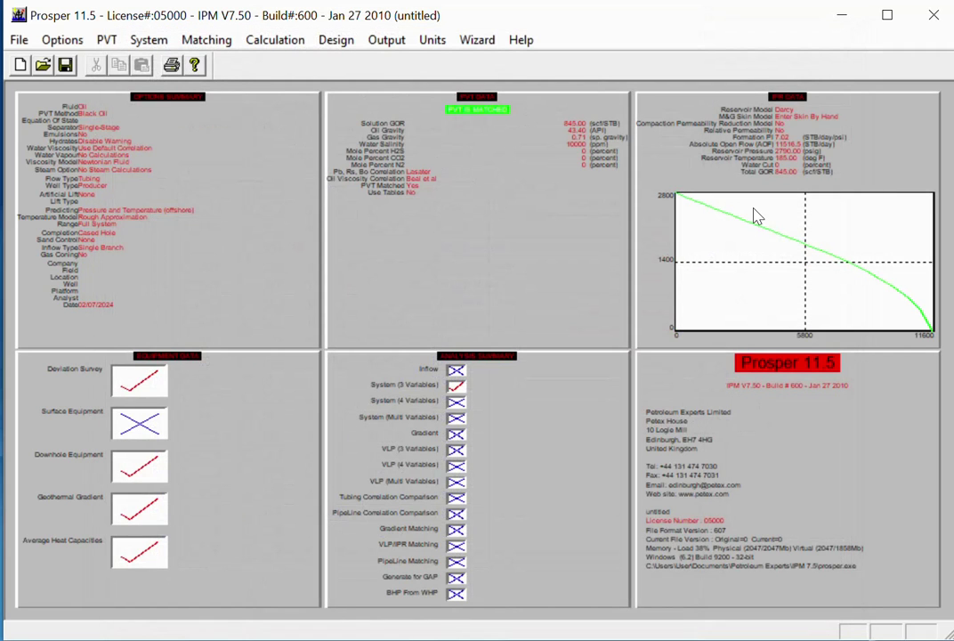
left_click(455, 391)
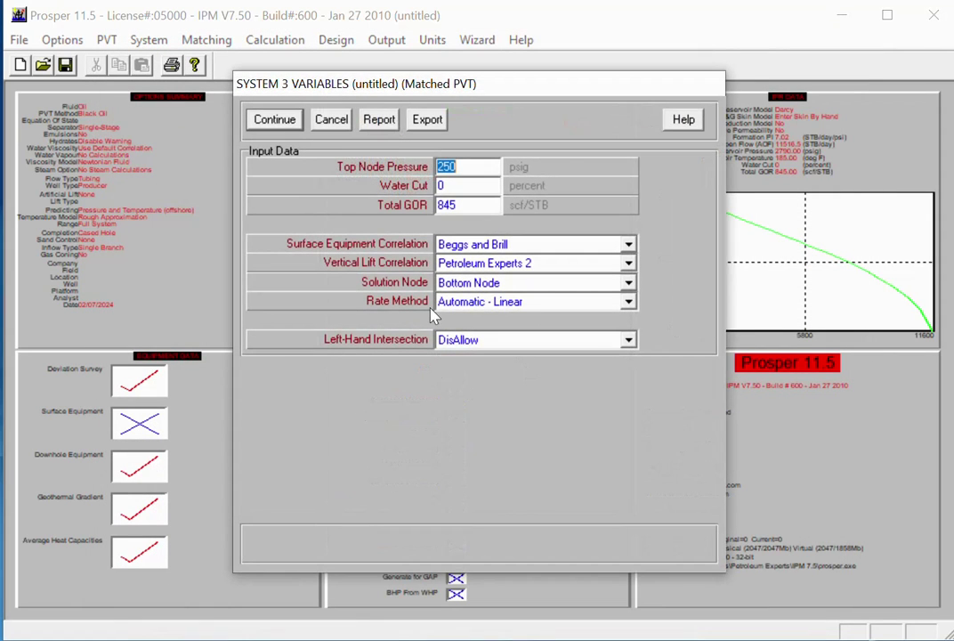
left_click(264, 120)
left_click(390, 110)
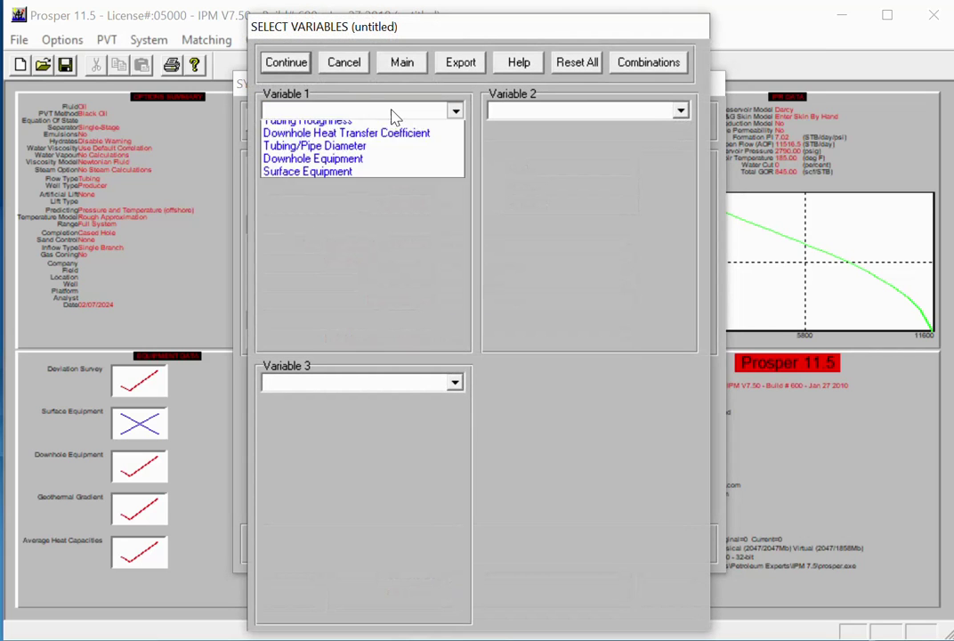
left_click(352, 143)
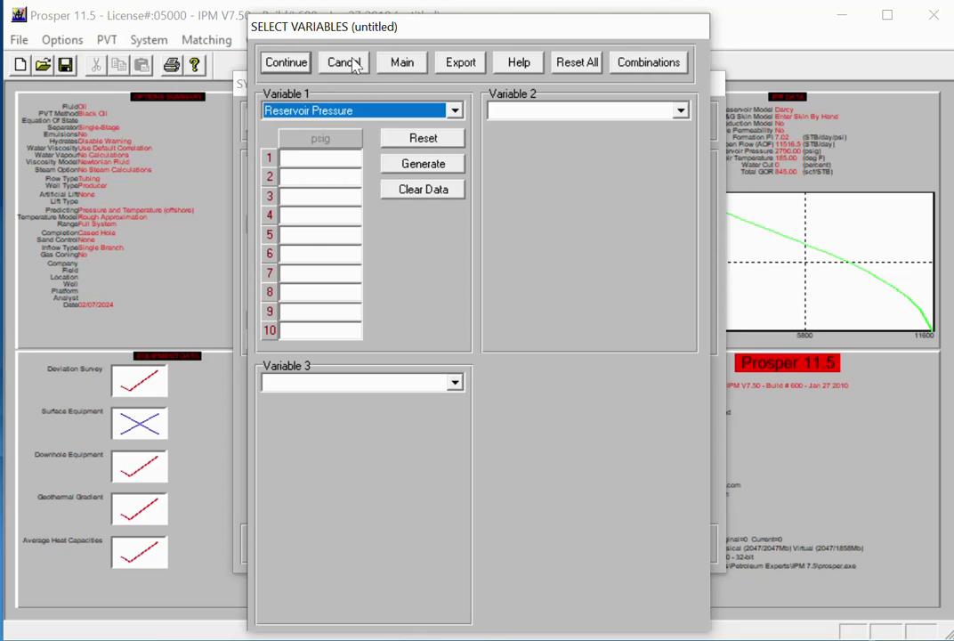
left_click(420, 69)
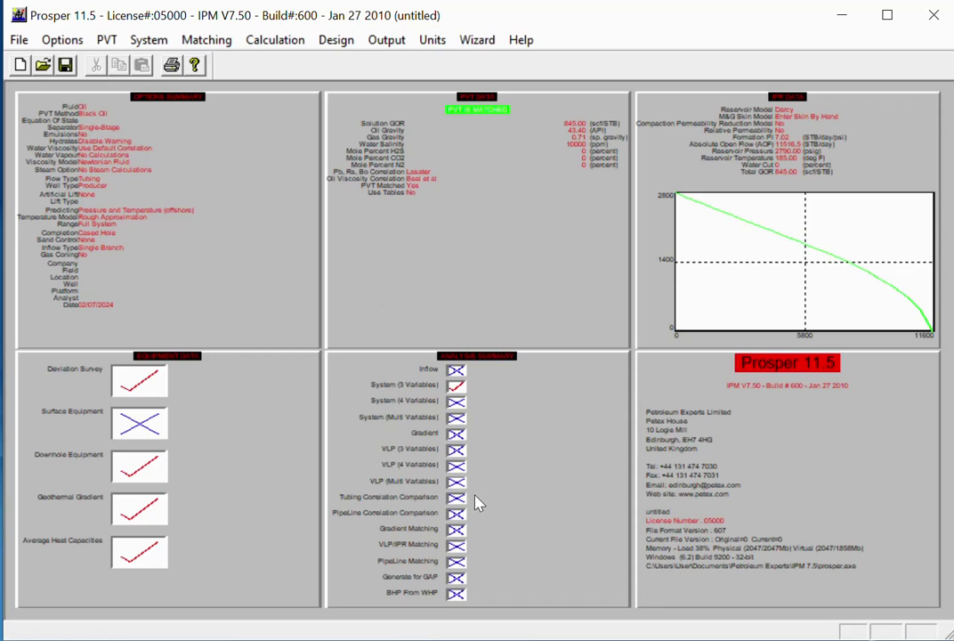
Step: Switch to Notepad, review the MER 2023 well test data including the Ql rate, and return to PROSPER
left_click(392, 638)
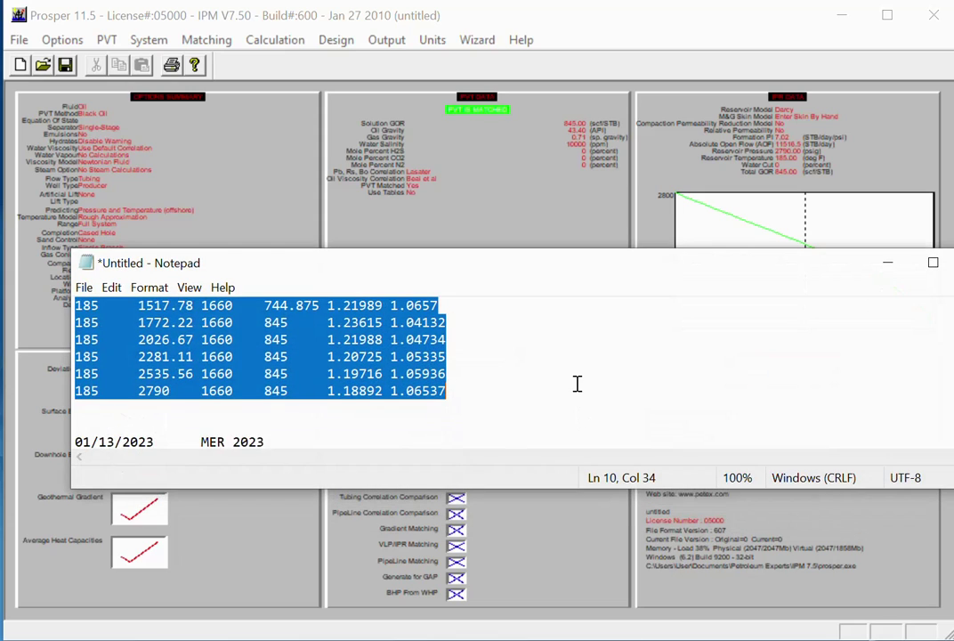
scroll(577, 384, "down", 2)
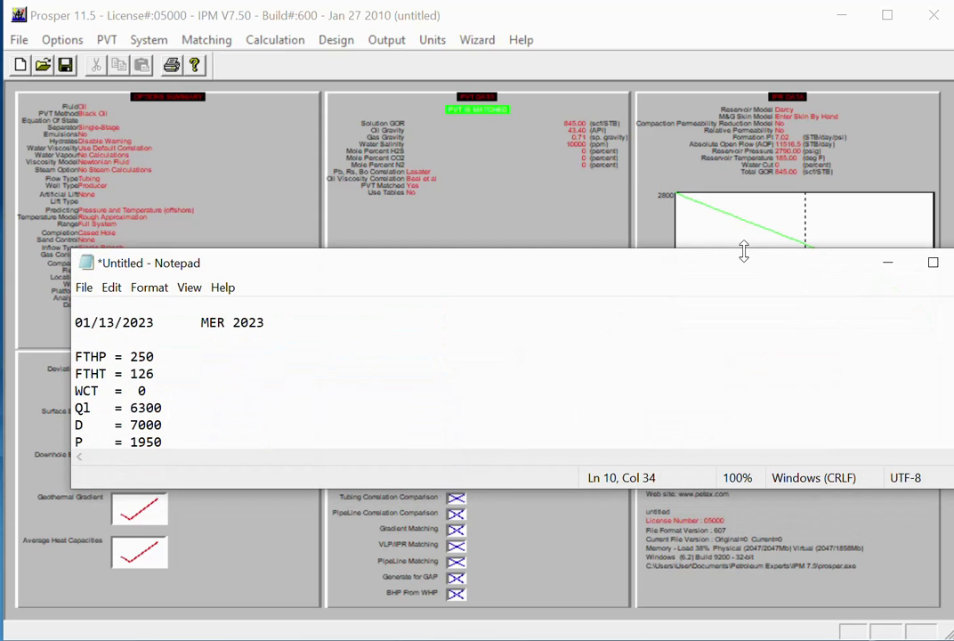
left_click_drag(743, 250, 728, 98)
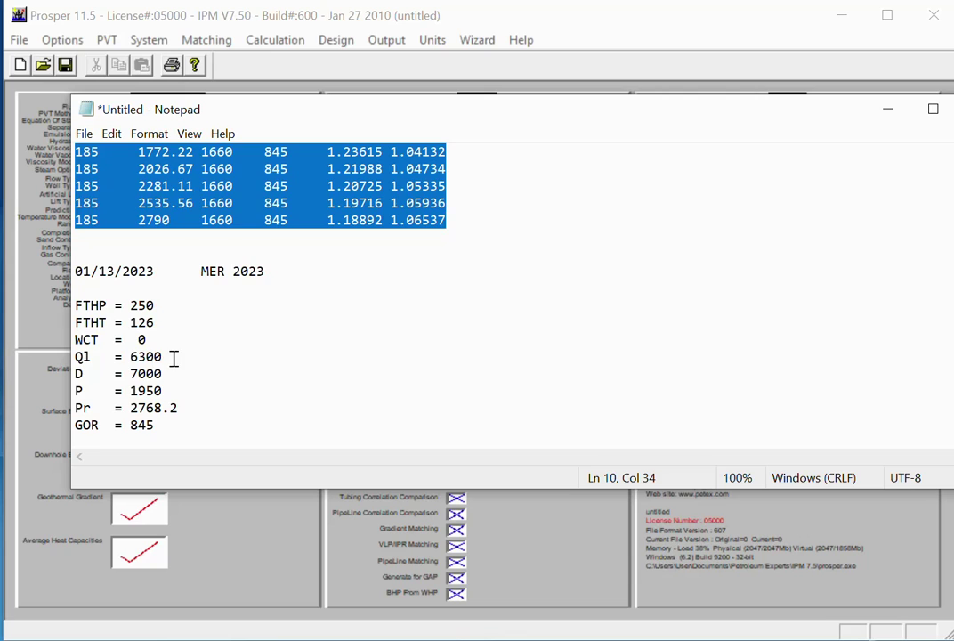
left_click_drag(172, 358, 129, 358)
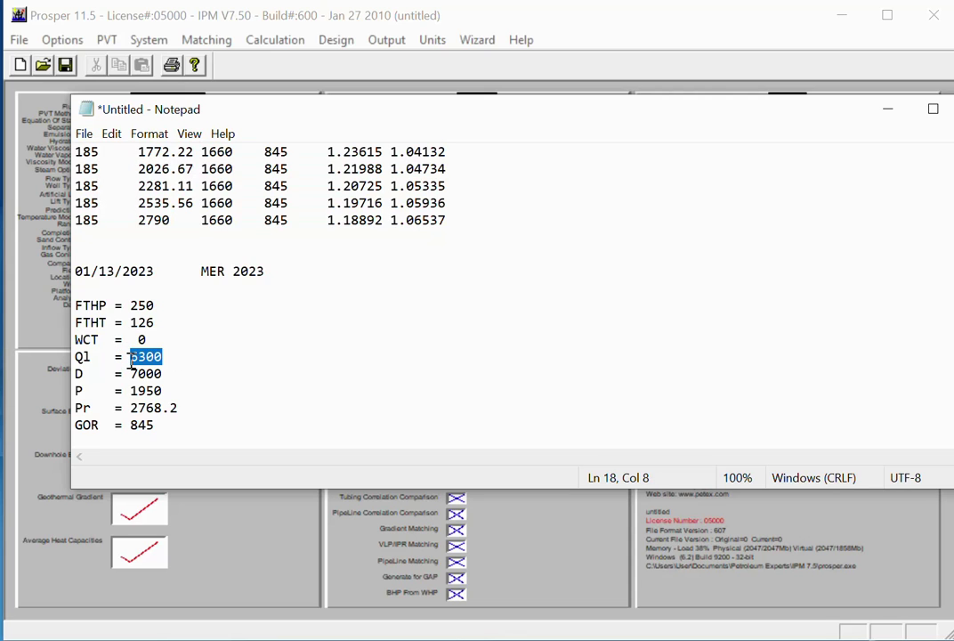
left_click(138, 357)
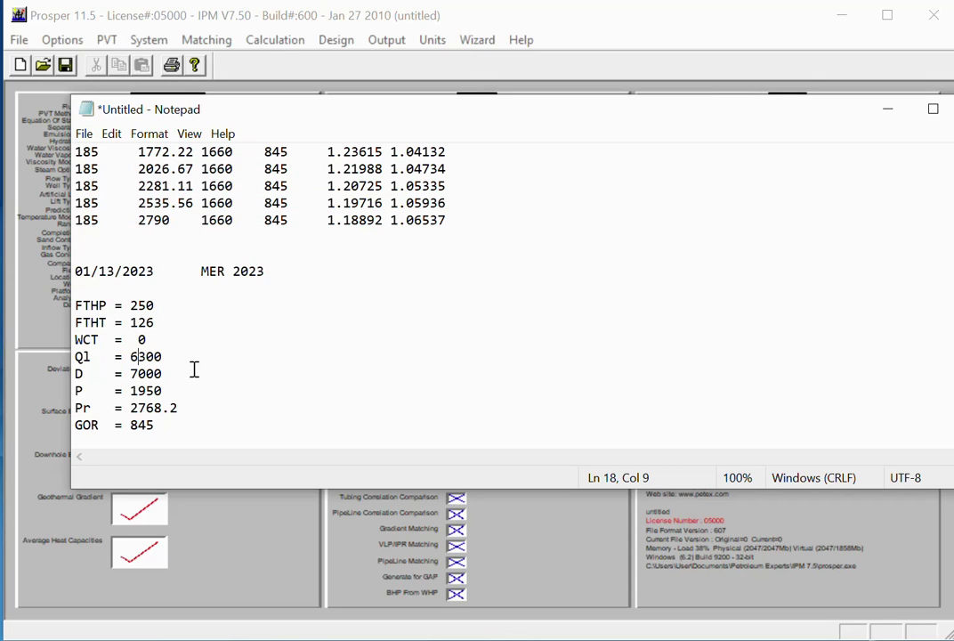
left_click_drag(543, 400, 789, 76)
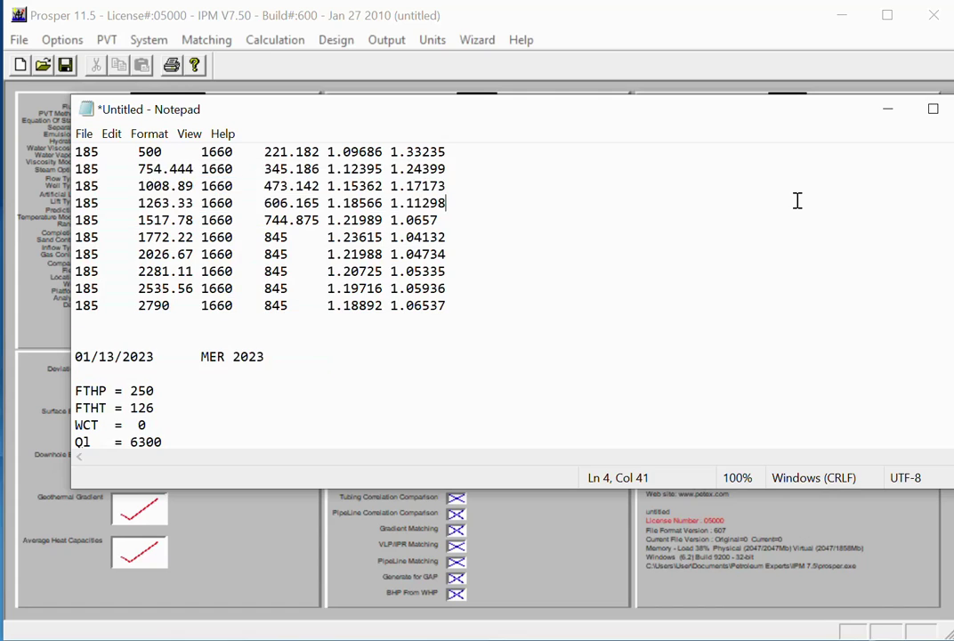
left_click_drag(798, 200, 897, 104)
left_click(887, 108)
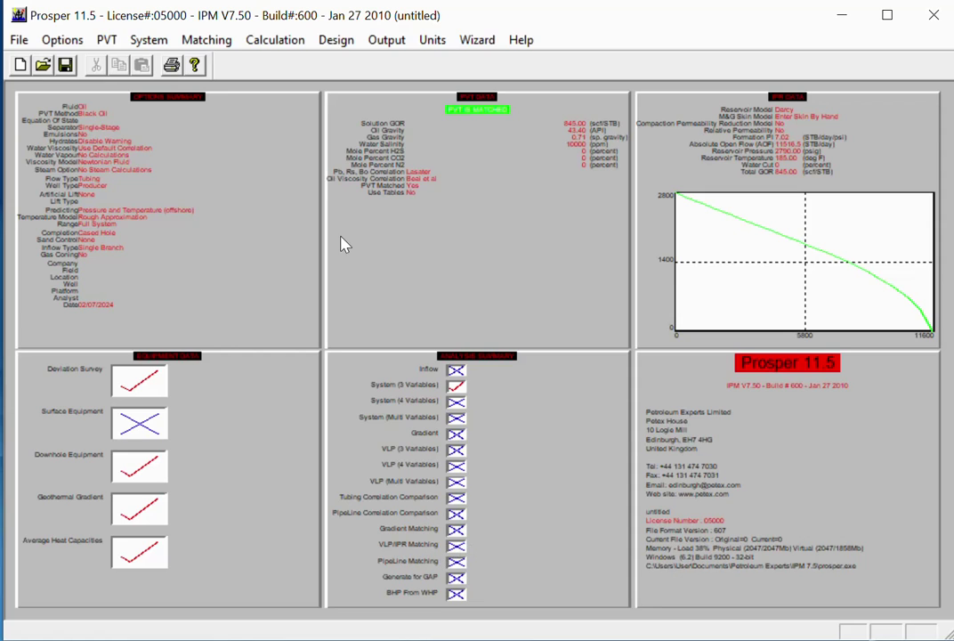
Step: Open VLP/IPR (Quality Check) matching and keep the rate type as Liquid Rates
left_click(249, 40)
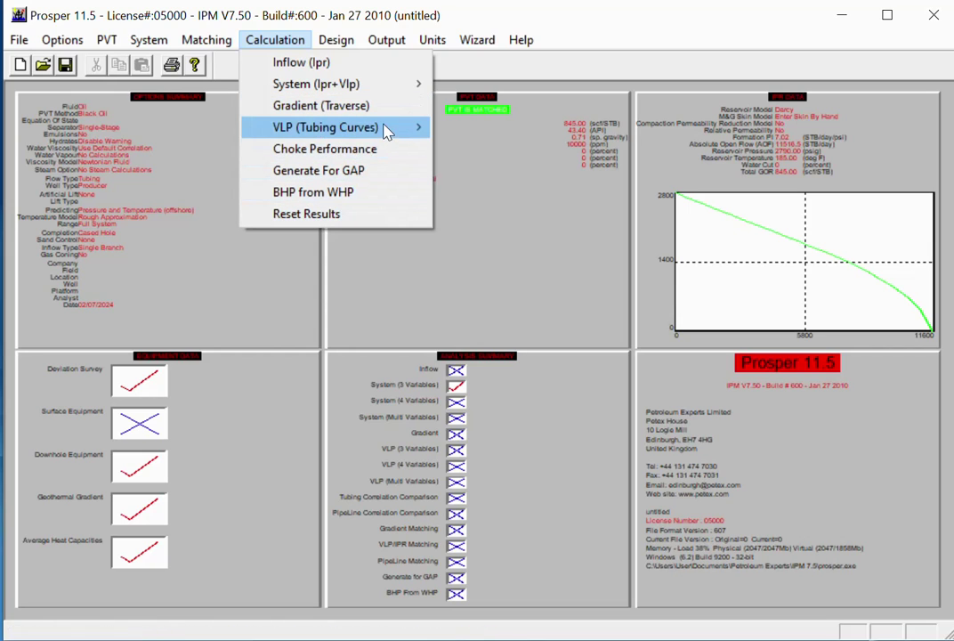
mouse_move(390, 131)
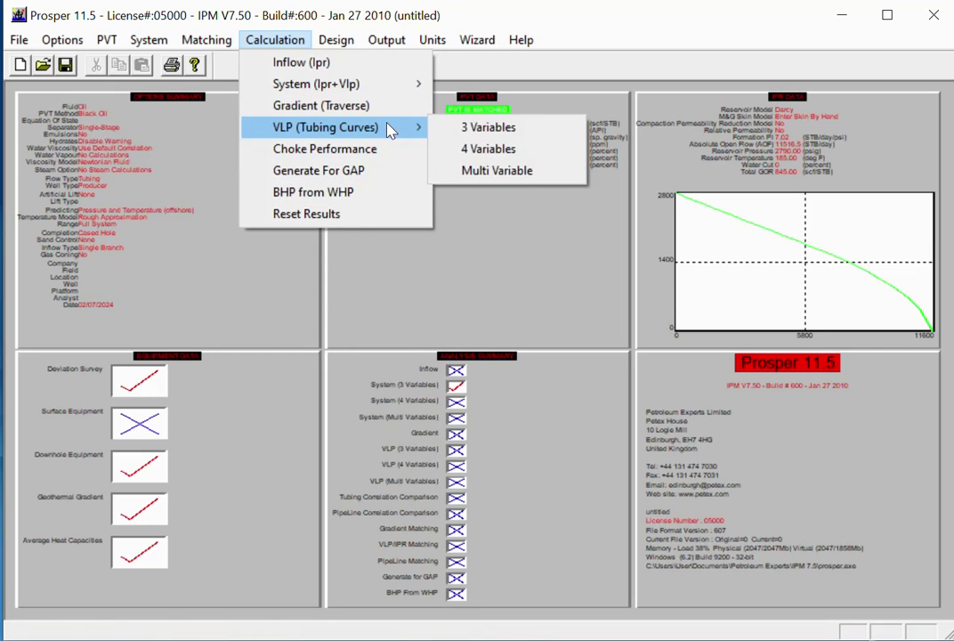
mouse_move(324, 46)
mouse_move(206, 42)
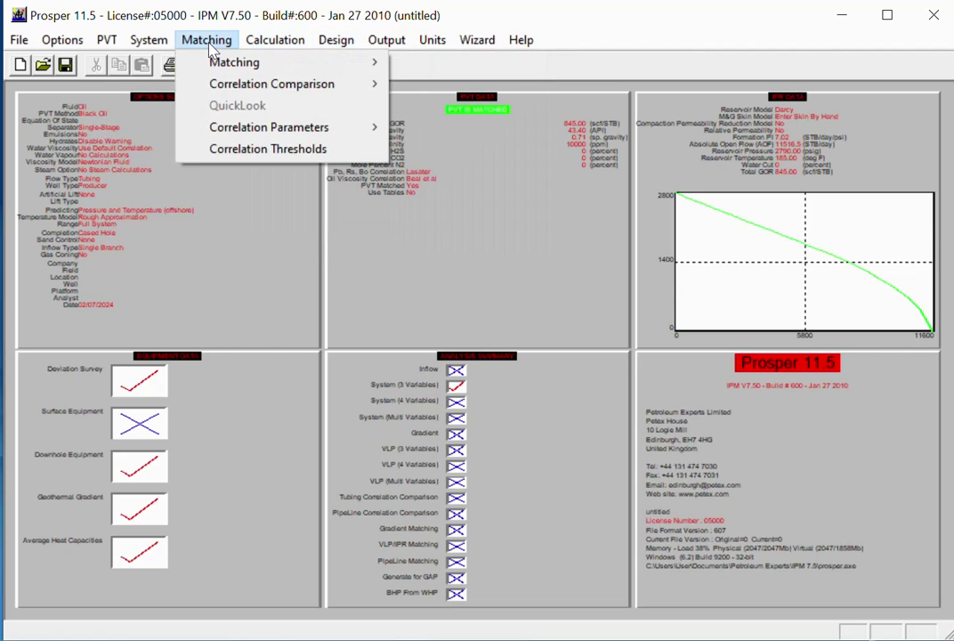
mouse_move(277, 67)
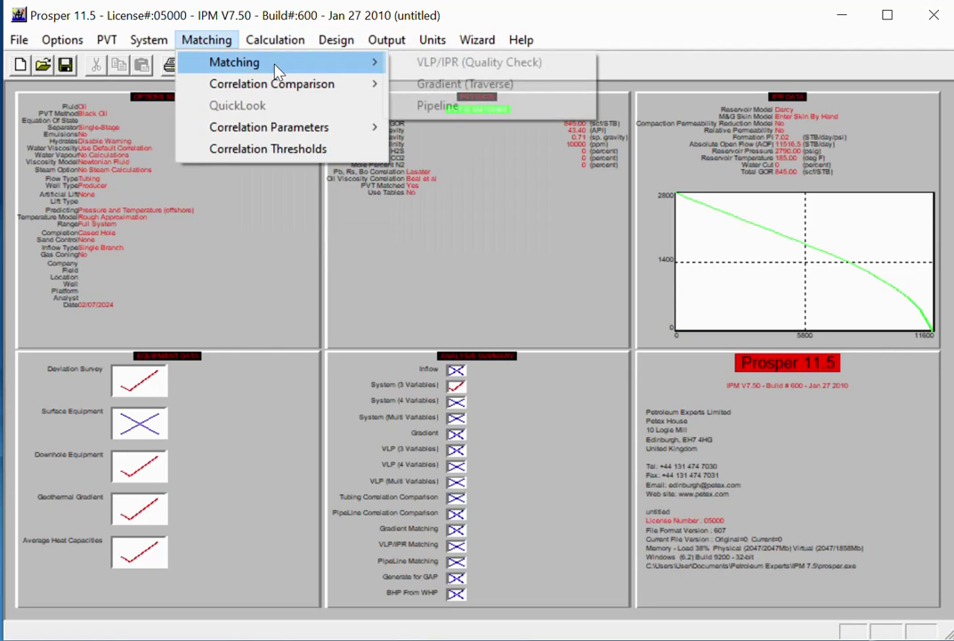
left_click(455, 66)
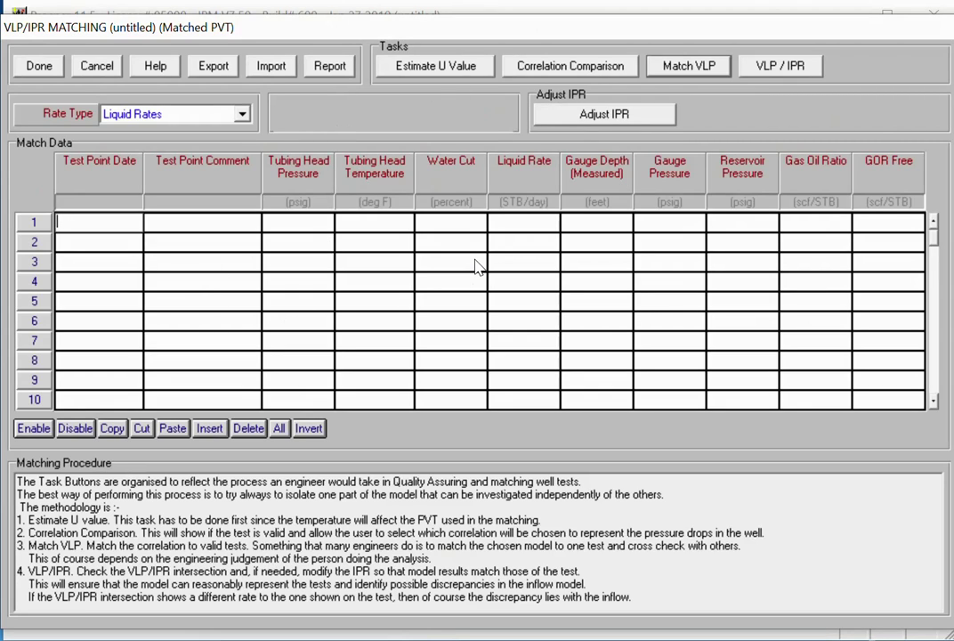
left_click(244, 119)
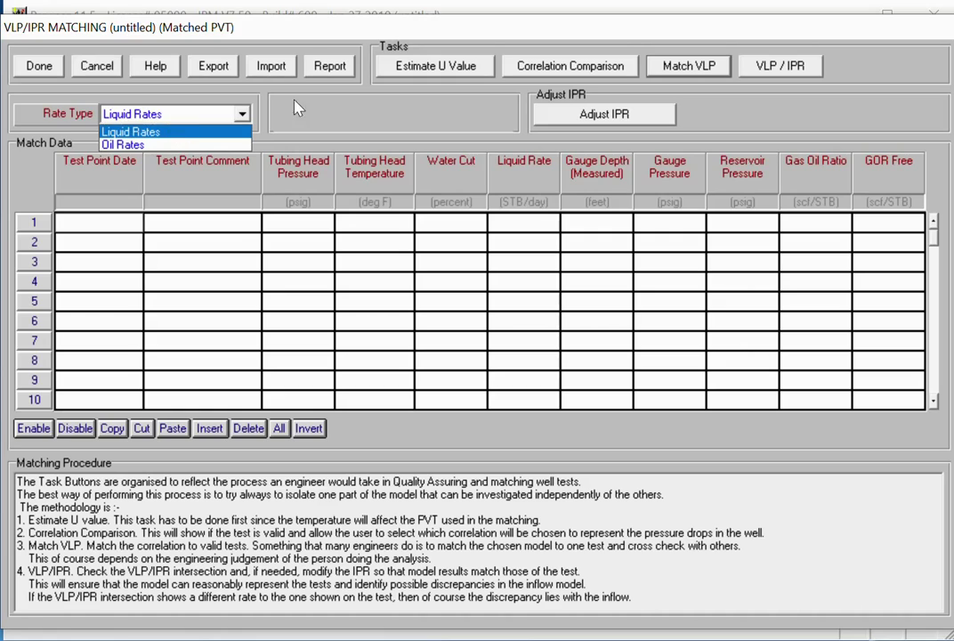
left_click(313, 109)
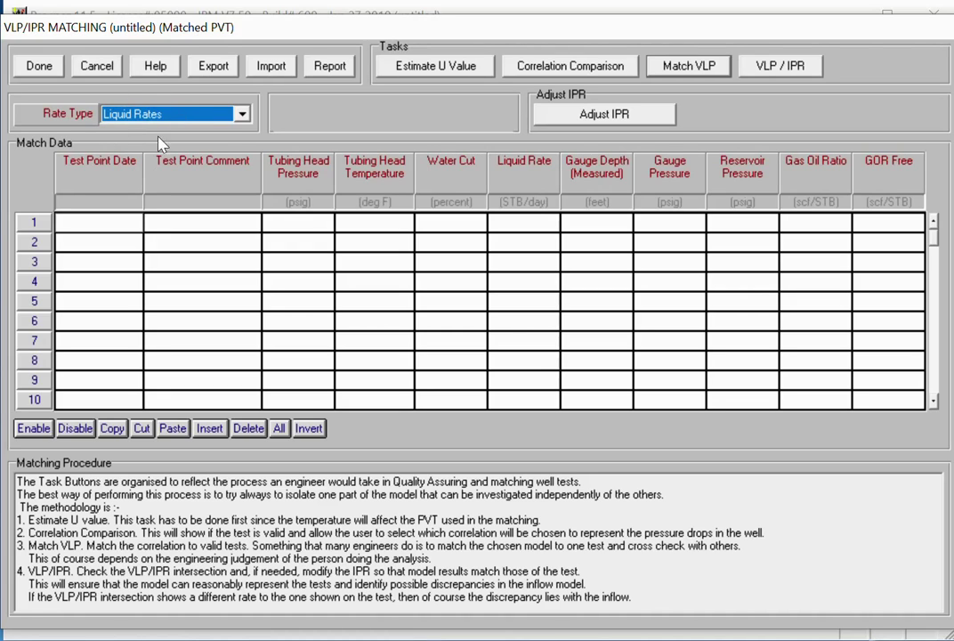
Step: Enter the date 01/13/2023 and comment MER 2023 for the first test point, following the Notepad test data
left_click(109, 224)
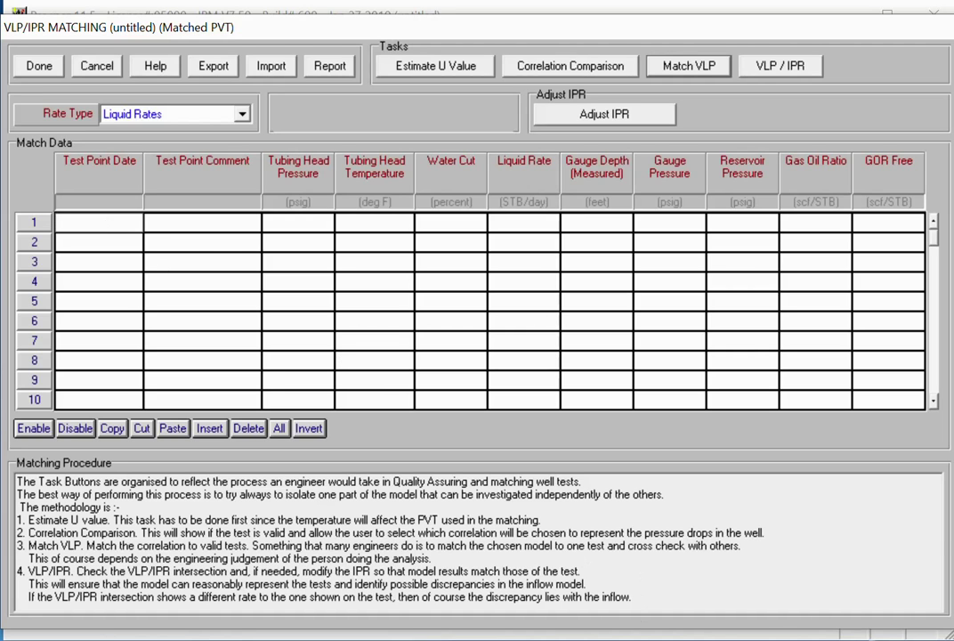
key("alt+Tab")
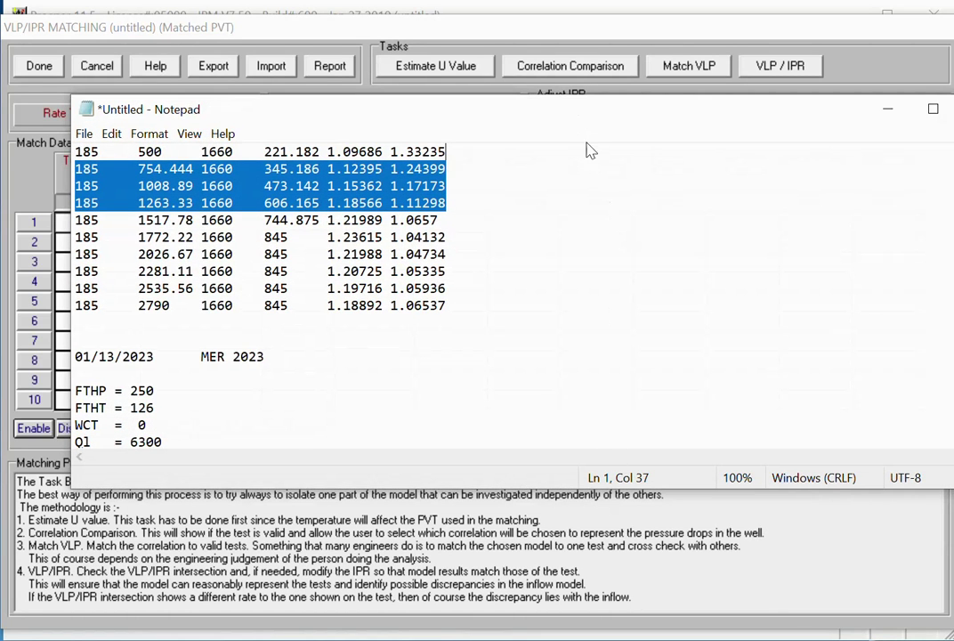
left_click_drag(581, 119, 584, 305)
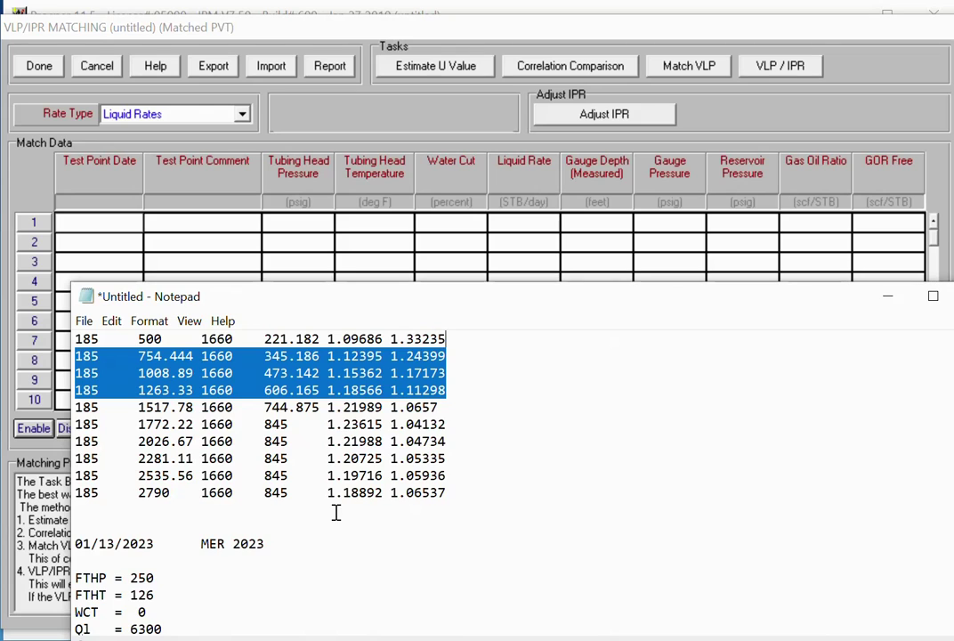
scroll(334, 511, "down", 2)
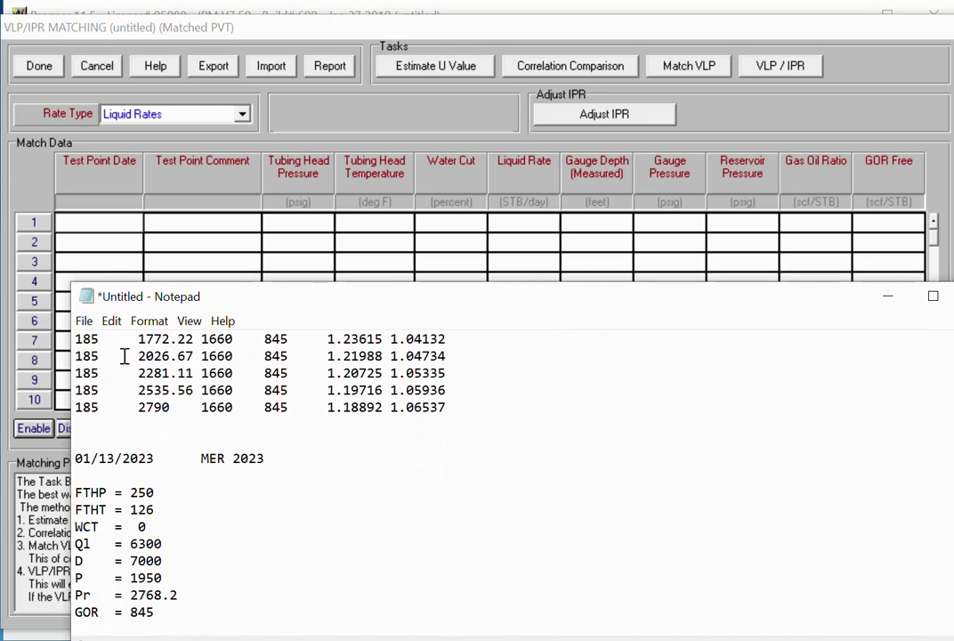
left_click(69, 223)
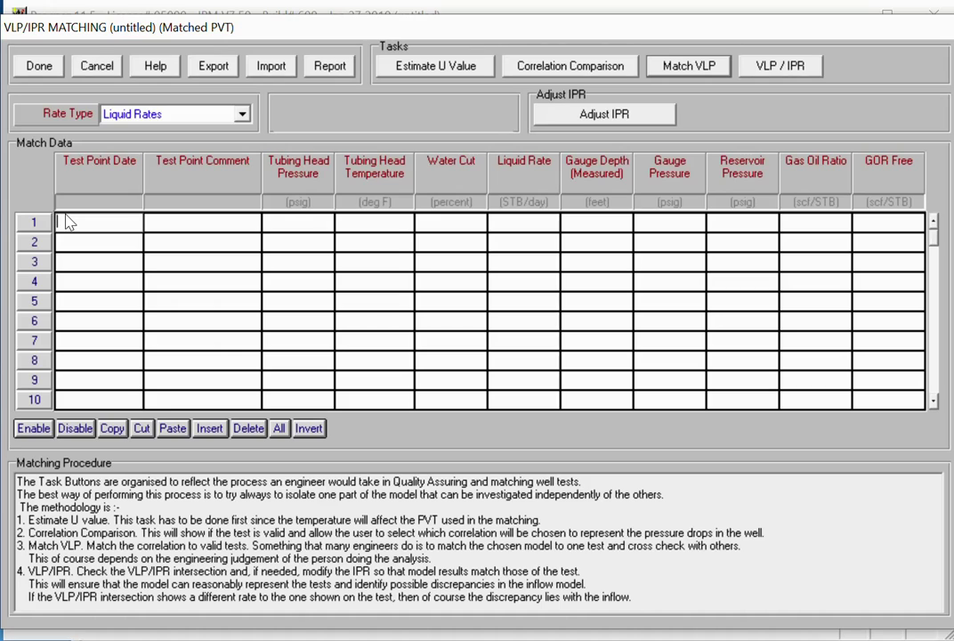
type("01")
key("alt+Tab")
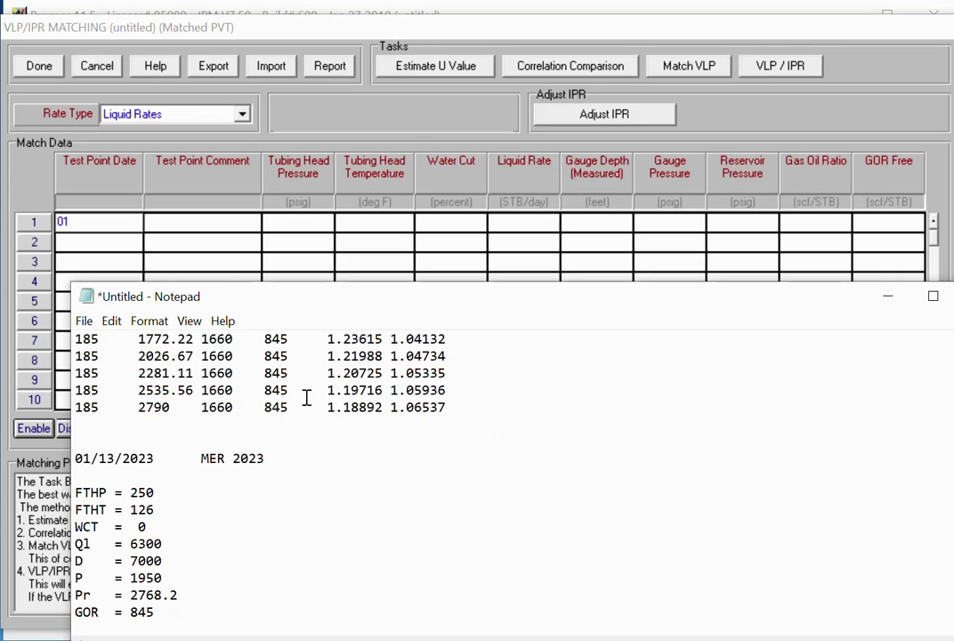
left_click(107, 230)
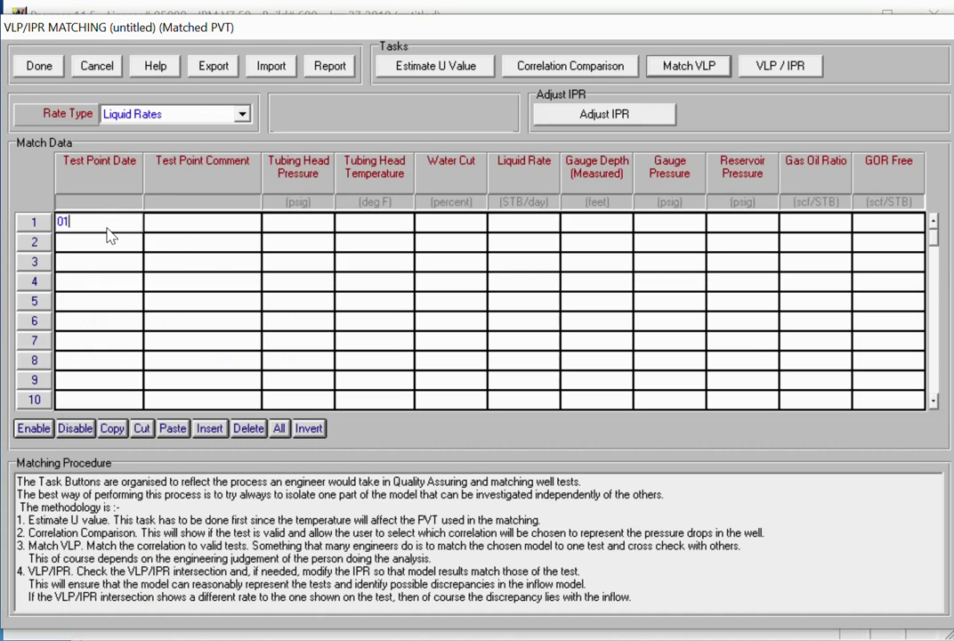
type("/13/2023")
left_click(219, 227)
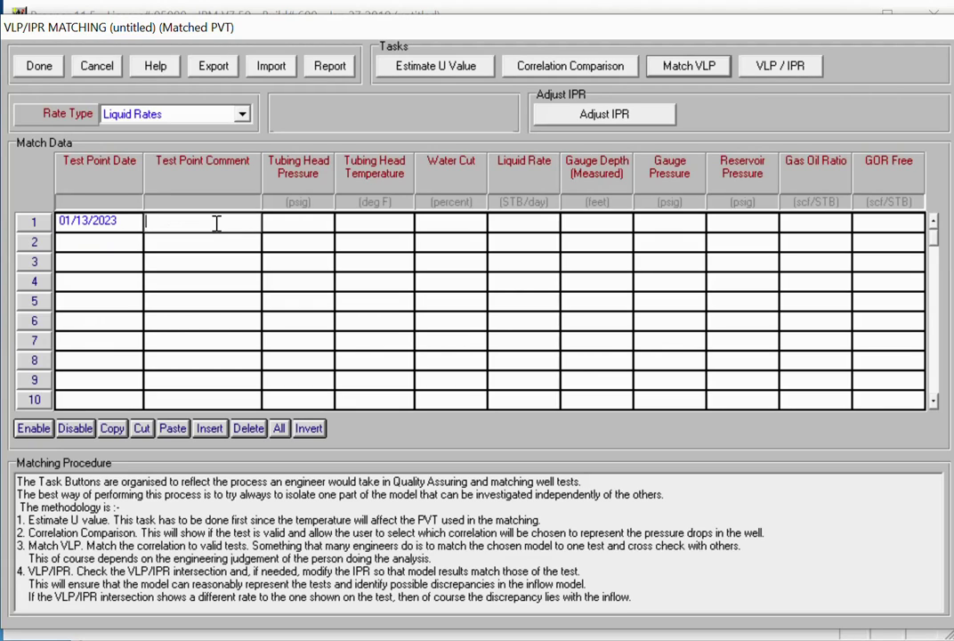
type("MER 2023")
Step: Set the first test point's tubing head pressure to 250 psig and tubing head temperature to 126 deg F from the Notepad data
left_click(286, 227)
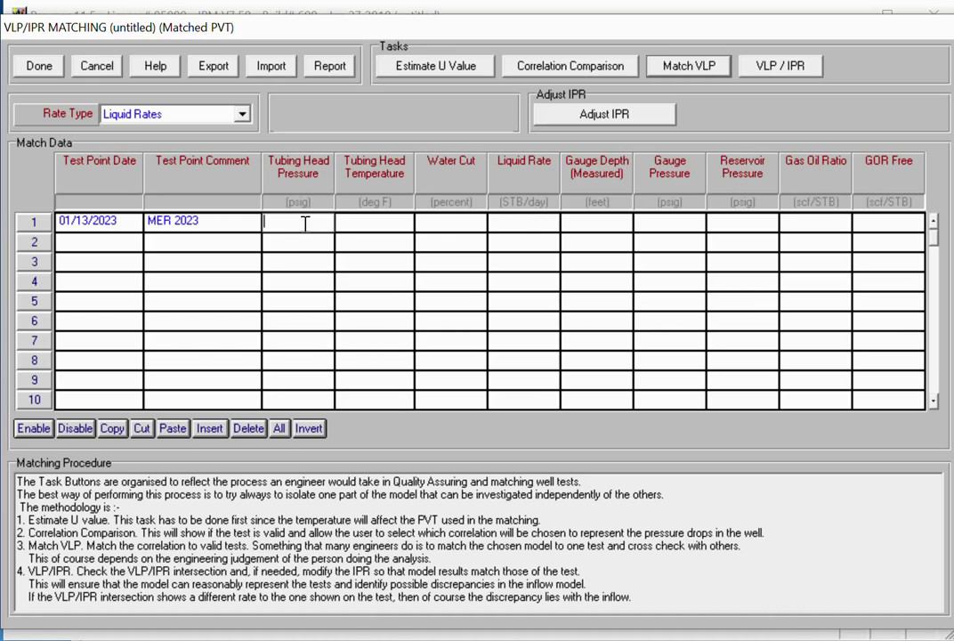
key("alt+Tab")
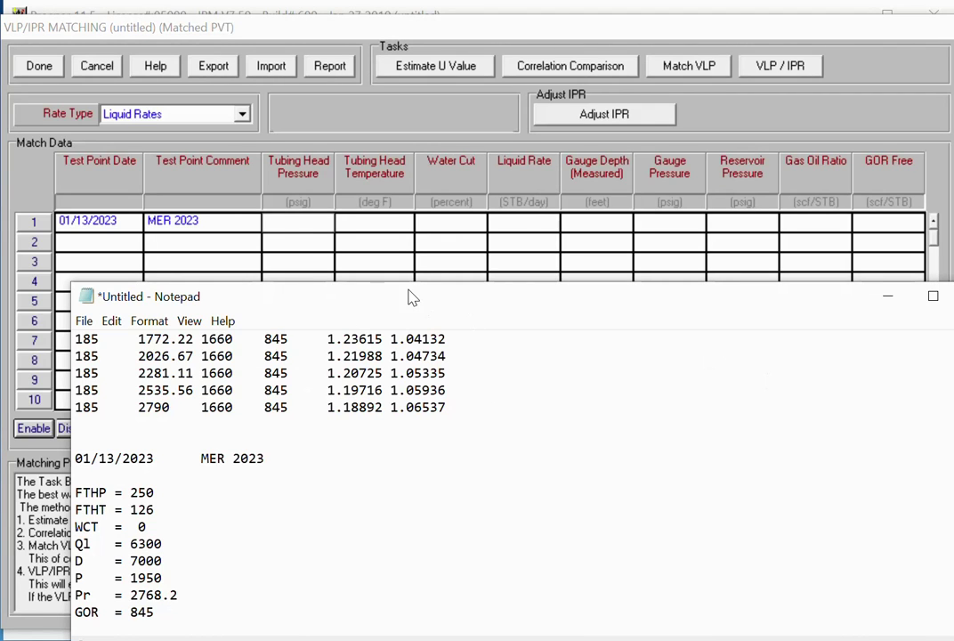
left_click(298, 223)
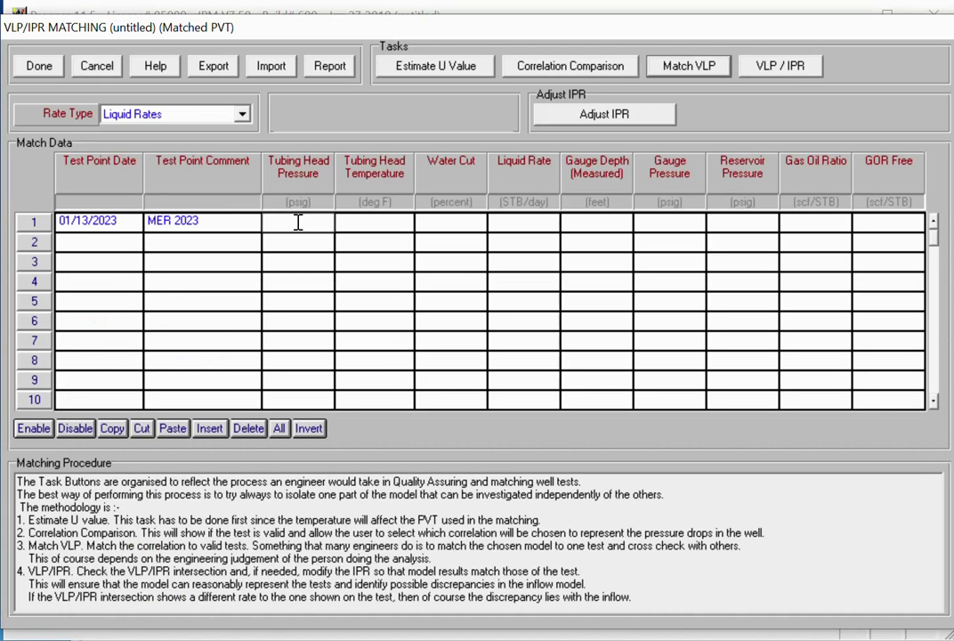
type("250")
key("Tab")
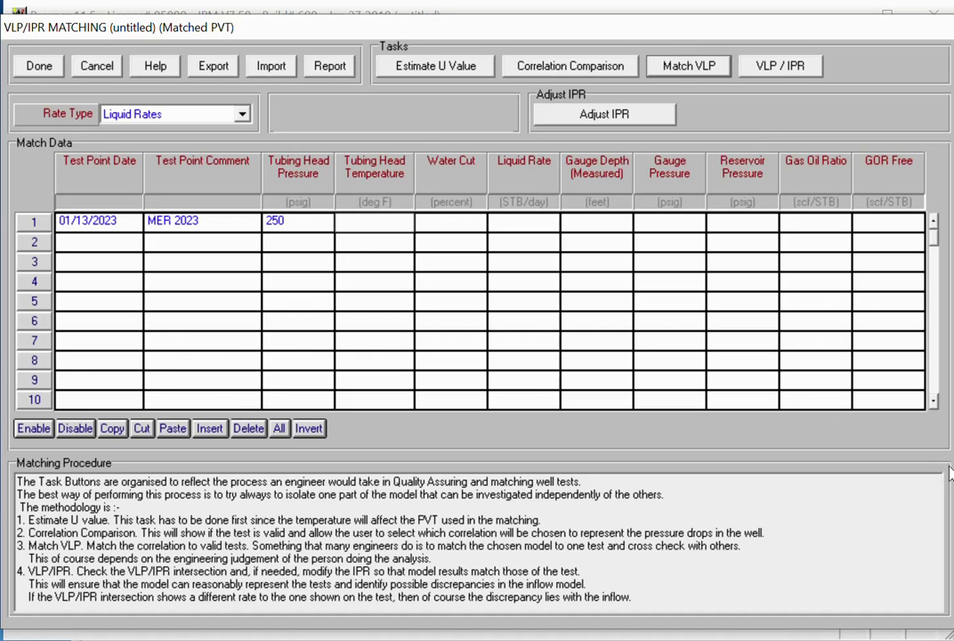
key("alt+Tab")
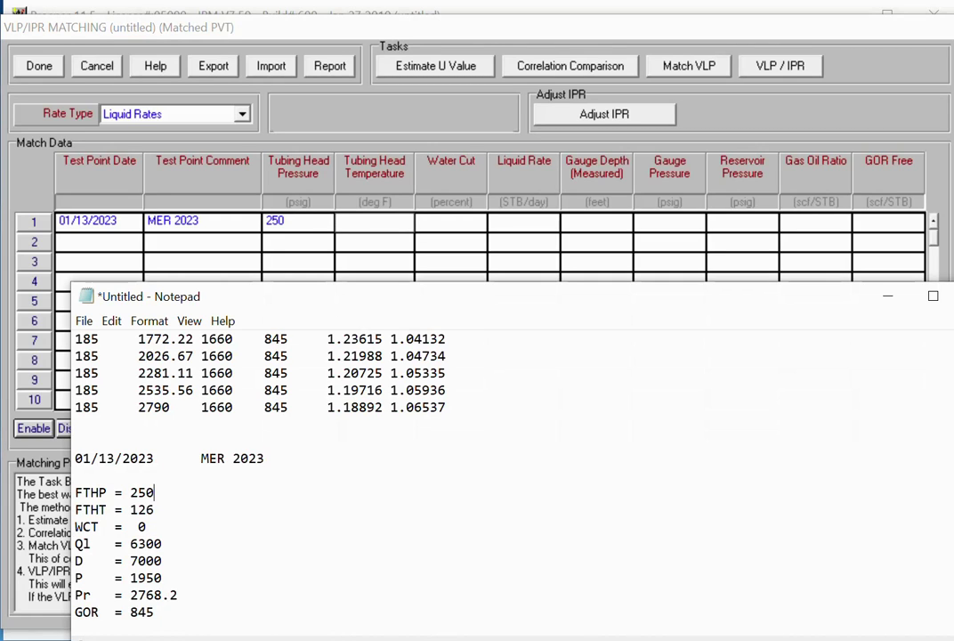
left_click(382, 221)
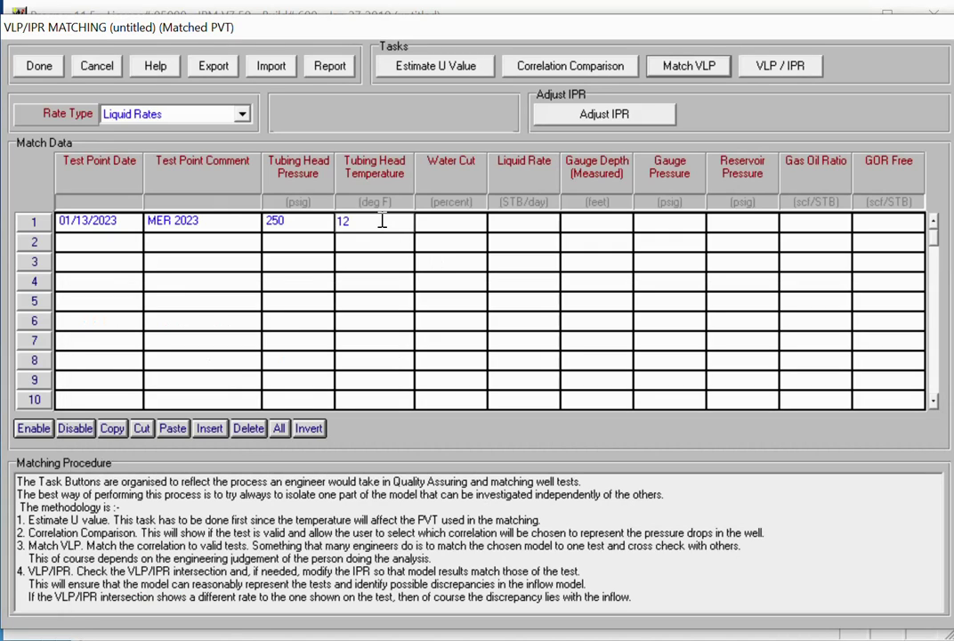
left_click(360, 237)
key("alt+Tab")
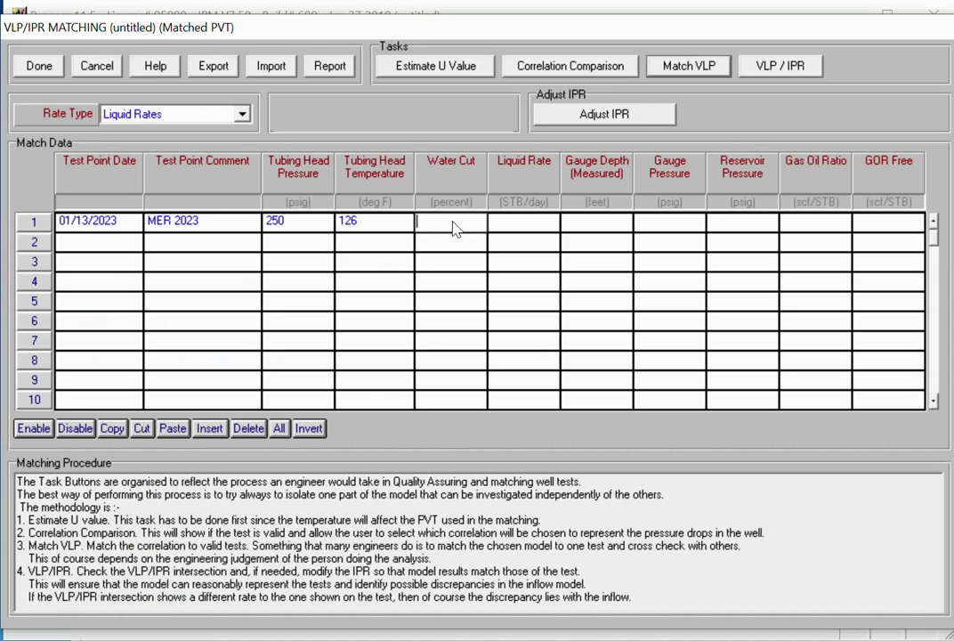
Step: Set the first test point's water cut to 0 percent and liquid rate to 6300 STB/day, and return to the Notepad data
left_click(453, 222)
type("0")
key("Tab")
type("6")
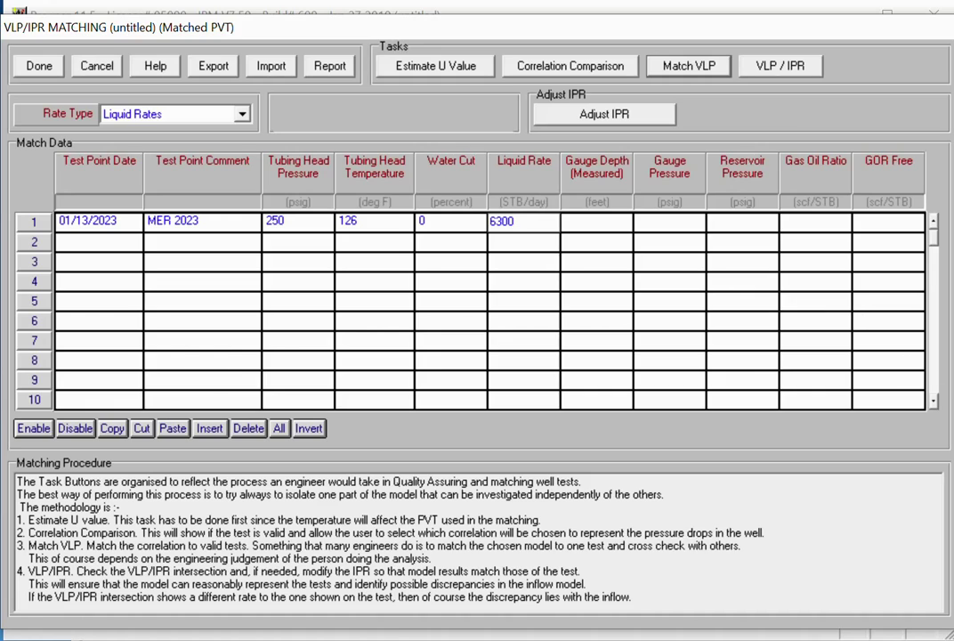
key("alt+Tab")
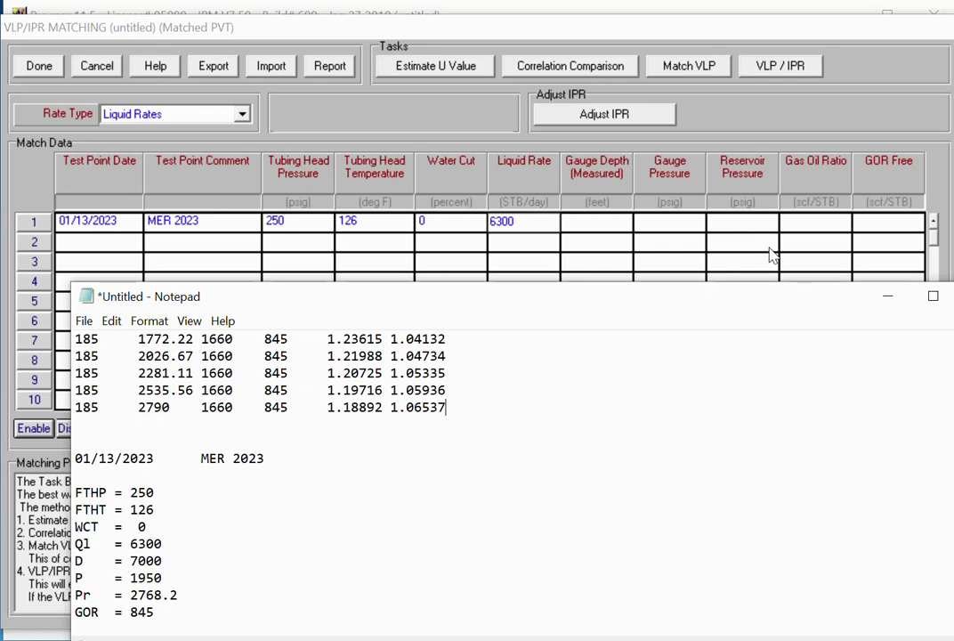
Step: Set the first test point's gauge depth to 7000 feet, gauge pressure to 1950 psig and reservoir pressure to 2768.2 psig from the Notepad data
left_click(602, 224)
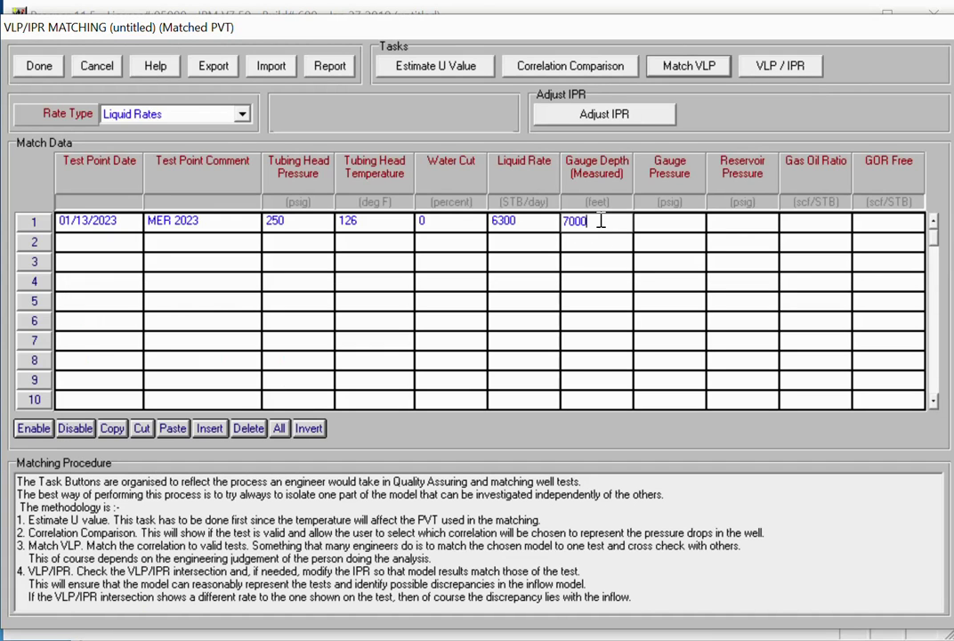
key("Tab")
type("1")
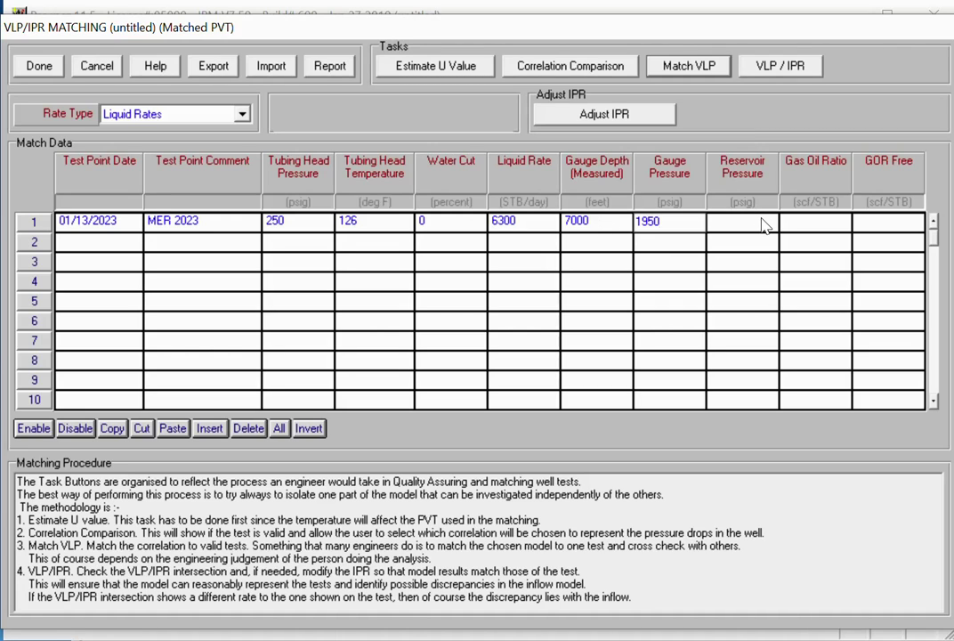
key("alt+Tab")
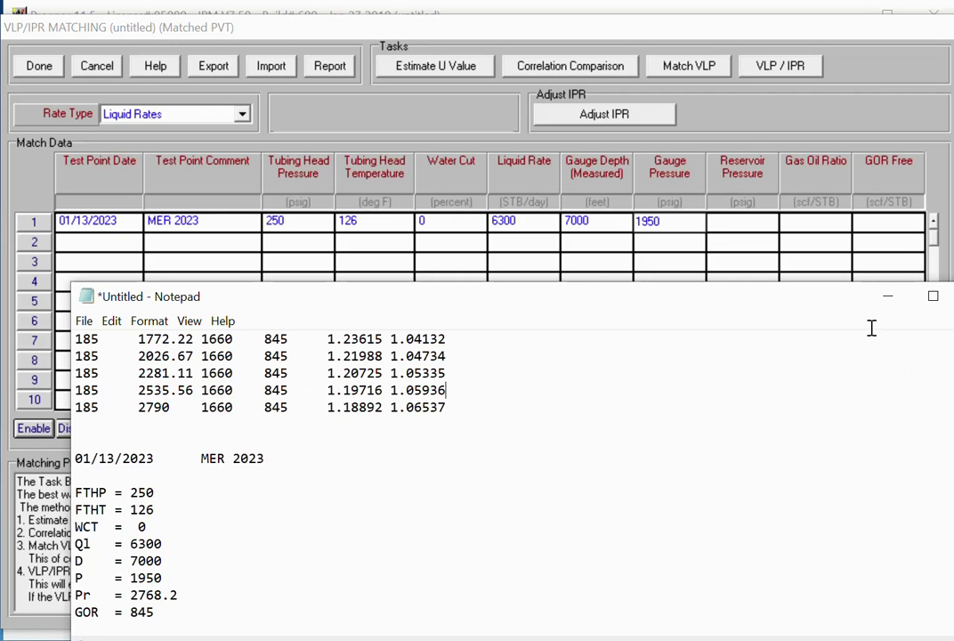
left_click(742, 221)
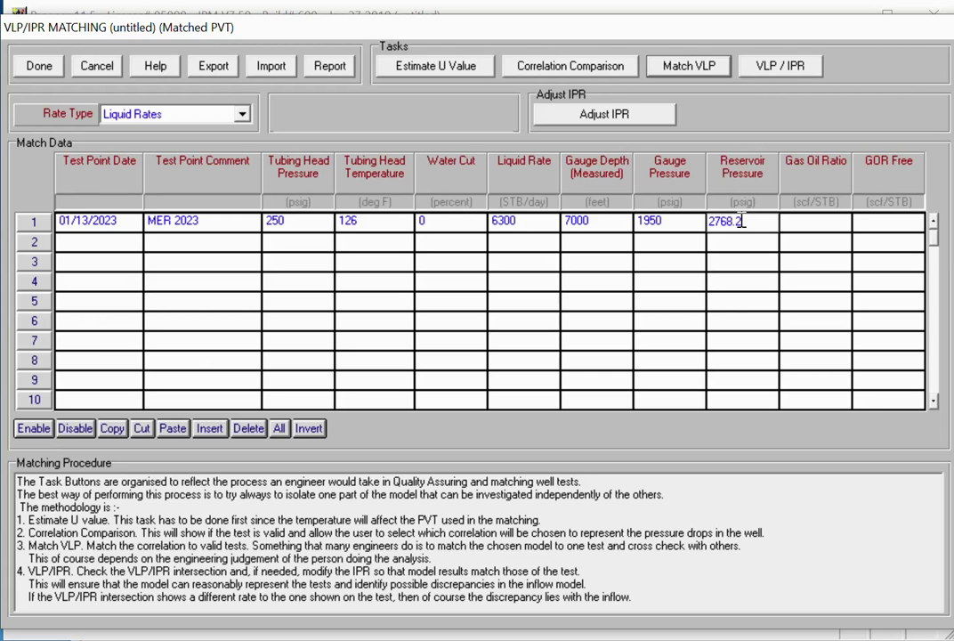
type("2768.2")
Step: Set the first test point's gas oil ratio to 845 scf/STB from the Notepad data and its free GOR to 0
left_click(812, 223)
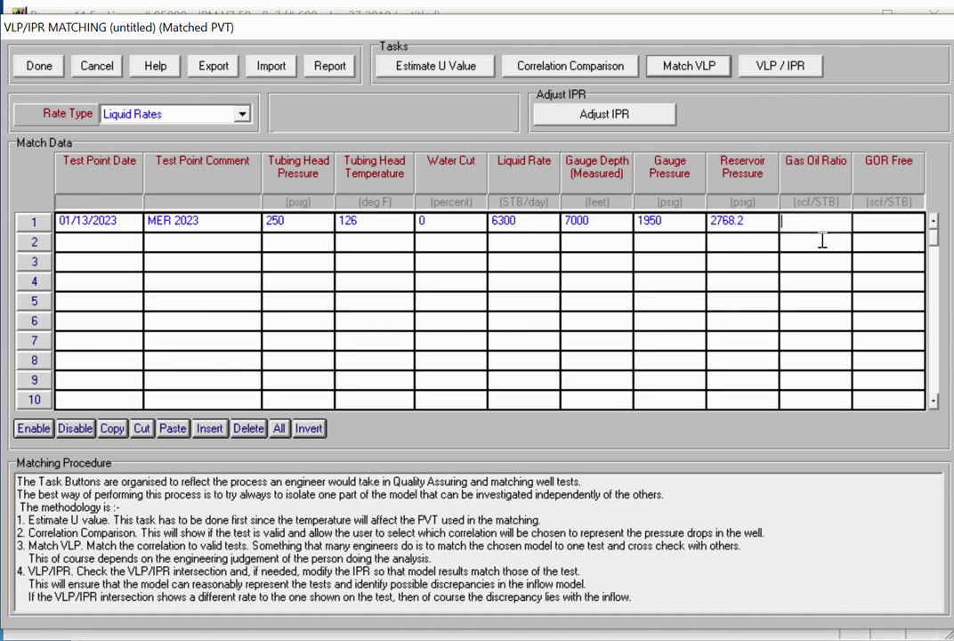
key("alt+Tab")
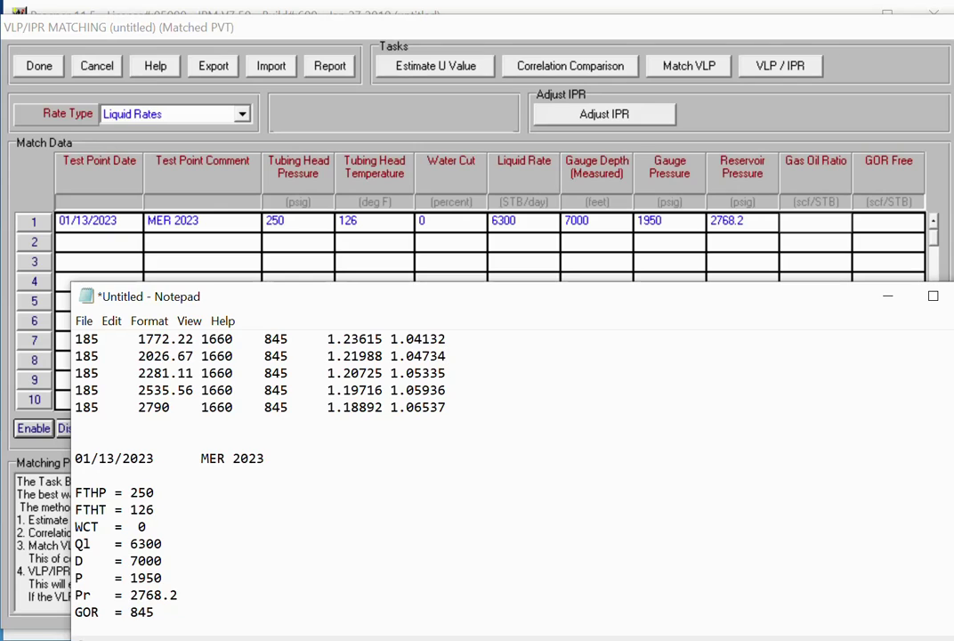
left_click(812, 219)
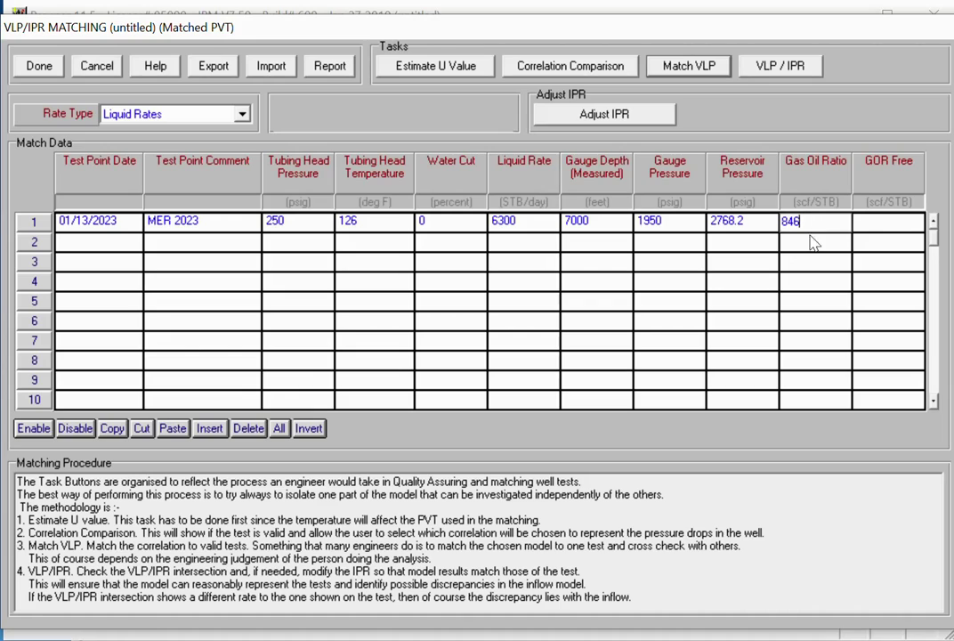
left_click(875, 224)
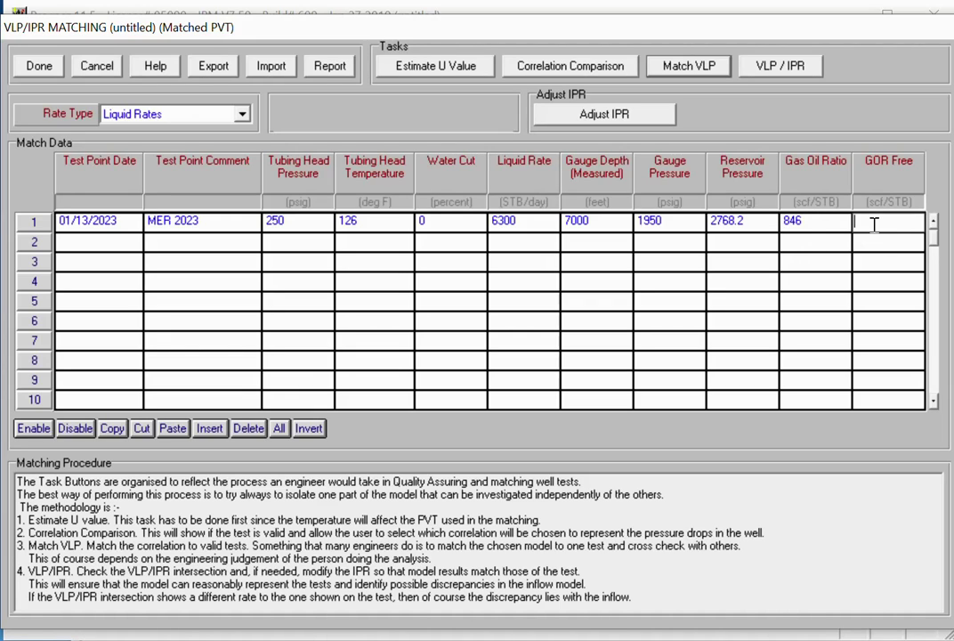
left_click(811, 221)
left_click(817, 220)
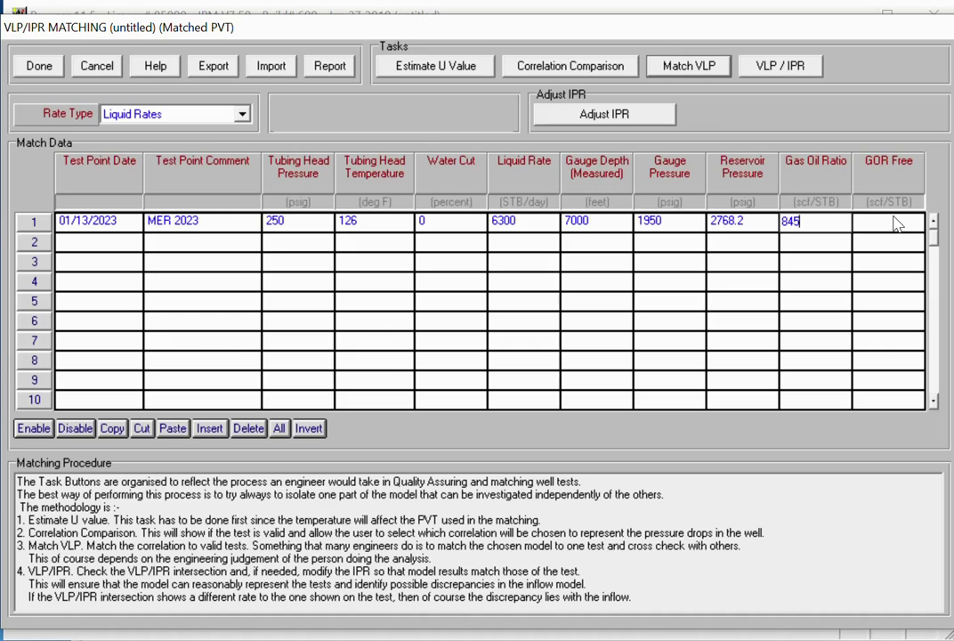
left_click(894, 219)
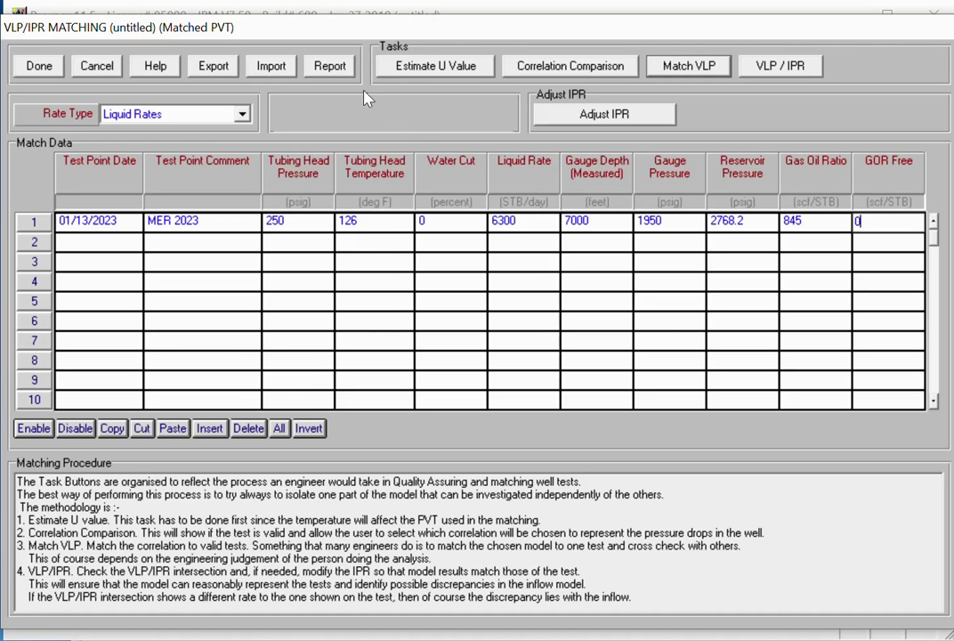
Step: Estimate the U value for the MER 2023 test point and transfer it to the geothermal gradient
left_click(453, 68)
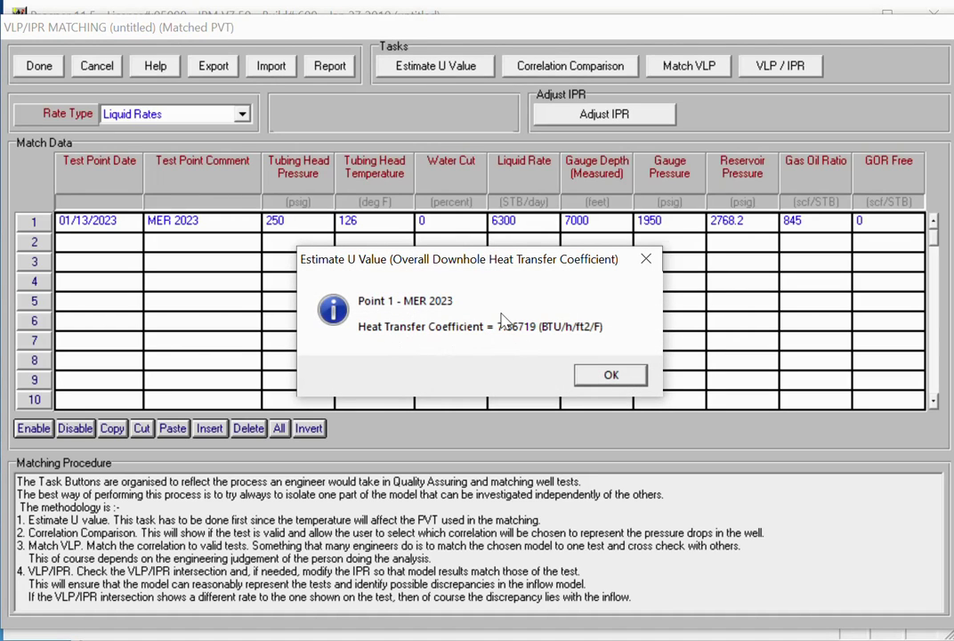
left_click(609, 378)
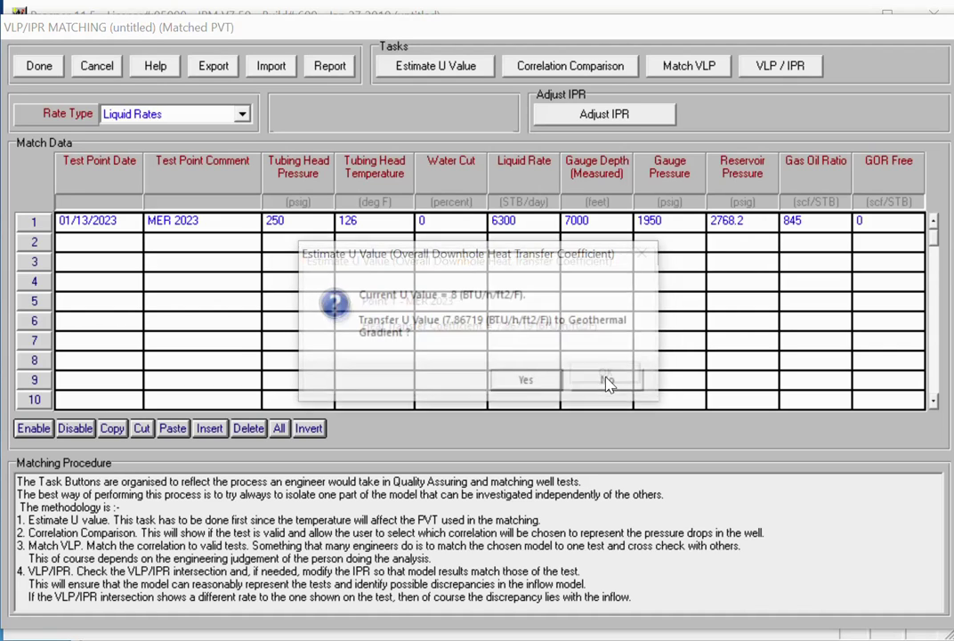
left_click(530, 385)
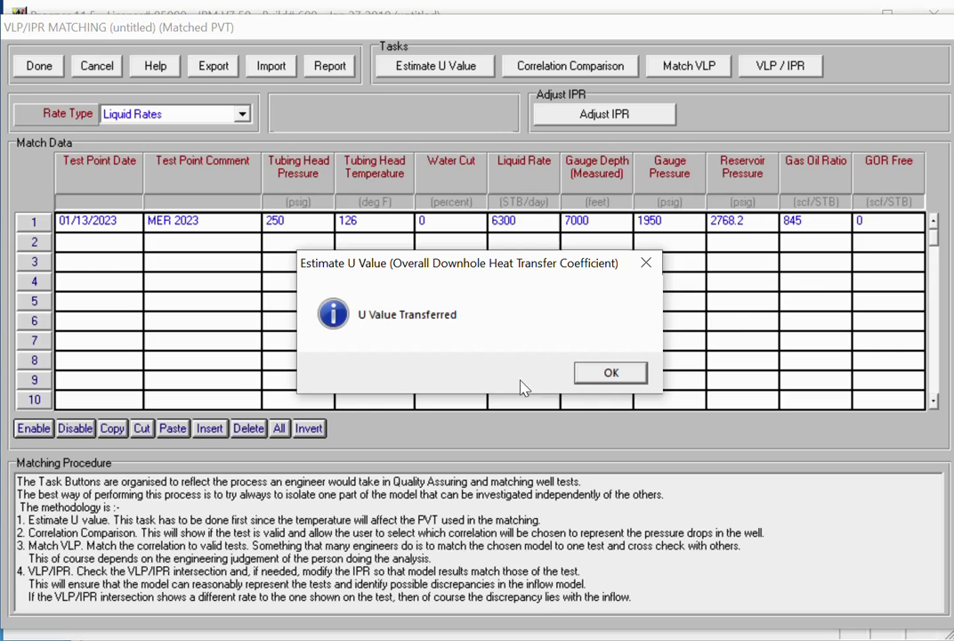
left_click(607, 374)
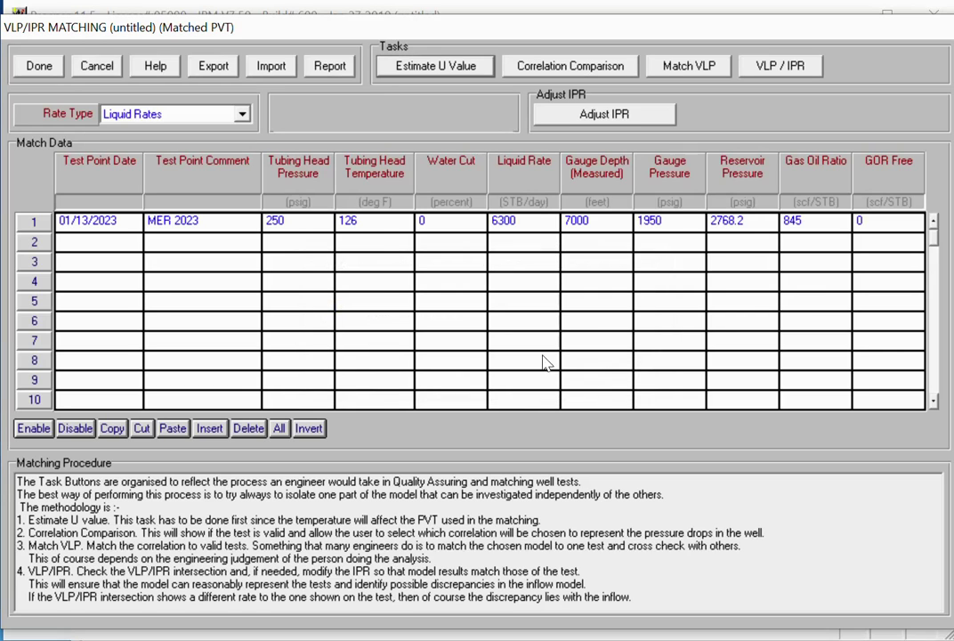
Step: Try estimating the U value with a tubing head temperature of 100 deg F, declining the transfer to the geothermal gradient
left_click(364, 223)
type("100")
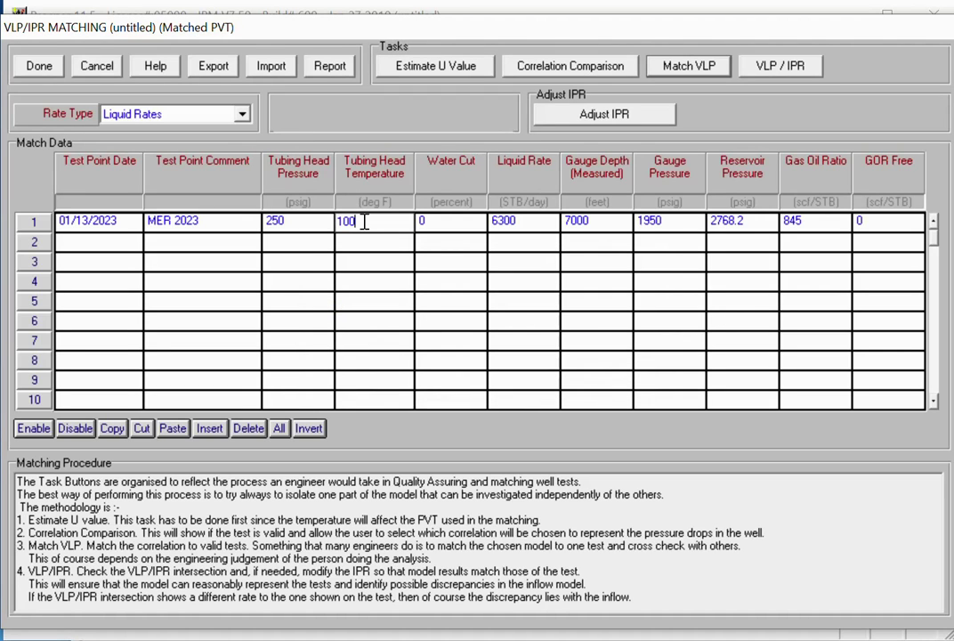
left_click(471, 68)
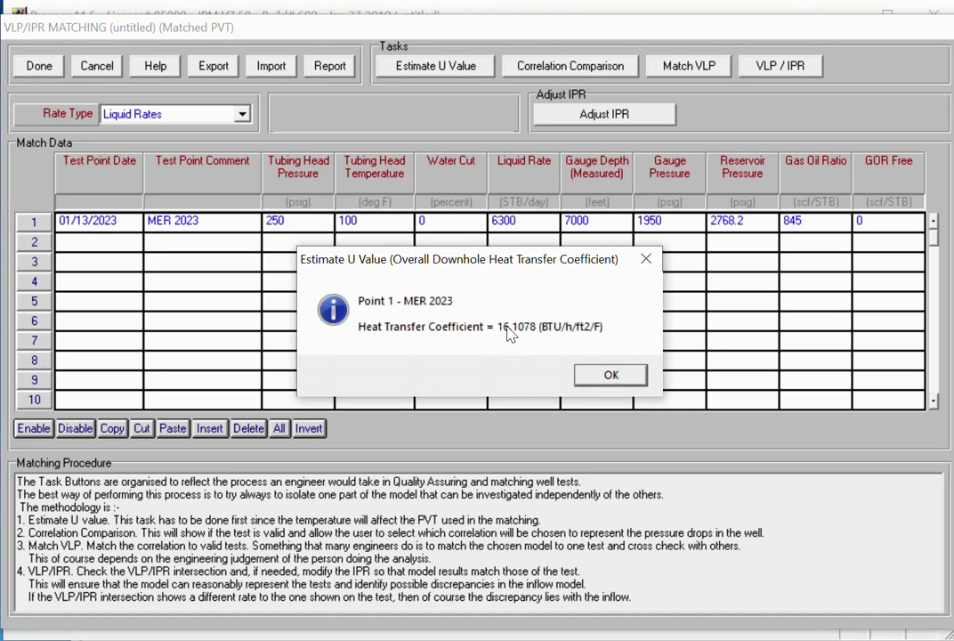
left_click(597, 381)
left_click(609, 382)
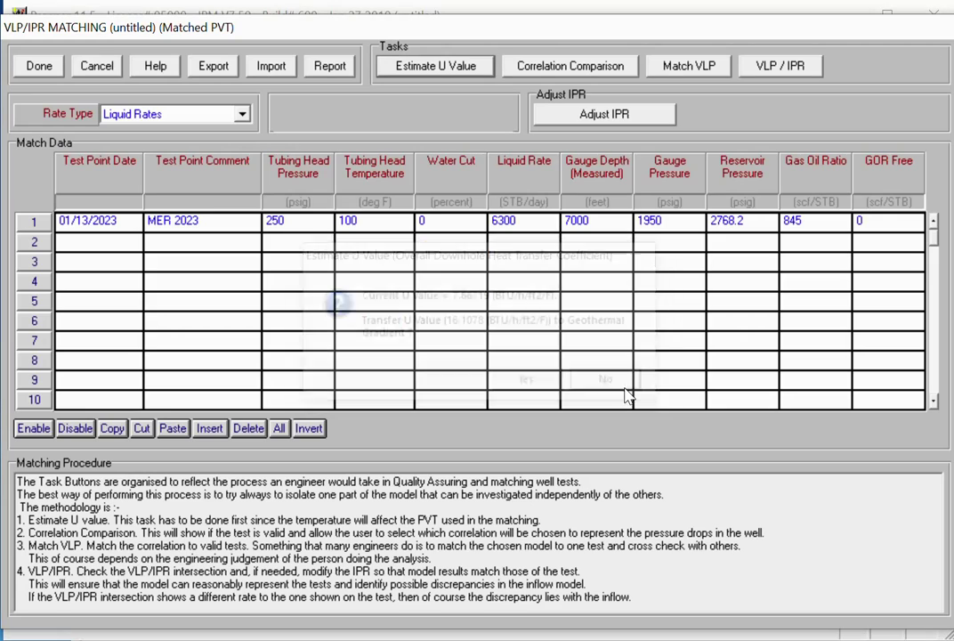
Step: Set the tubing head temperature back to 126 deg F, re-estimate the U value and transfer it to the geothermal gradient
left_click(374, 221)
type("126")
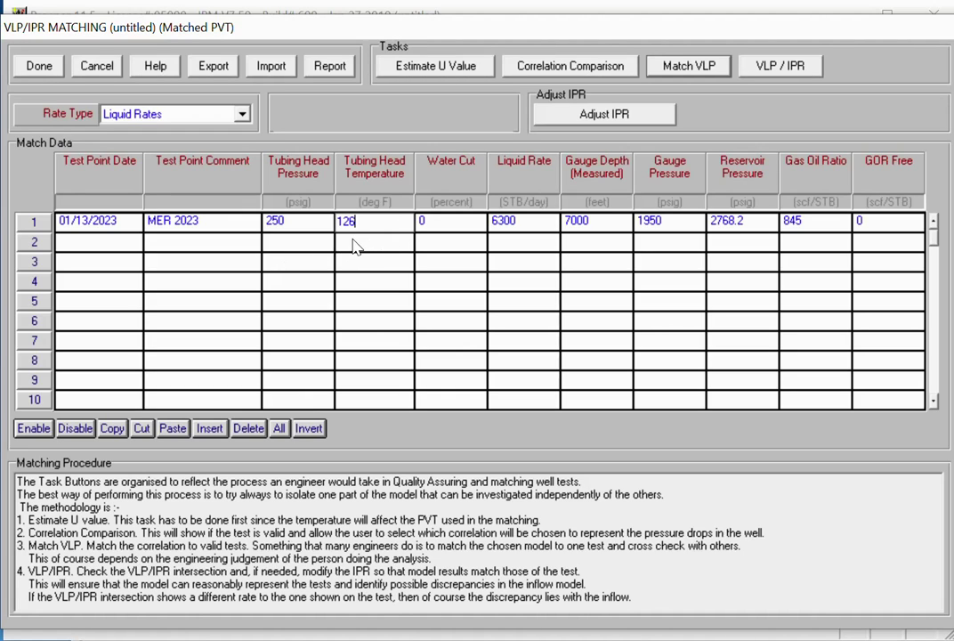
left_click(466, 72)
key("Return")
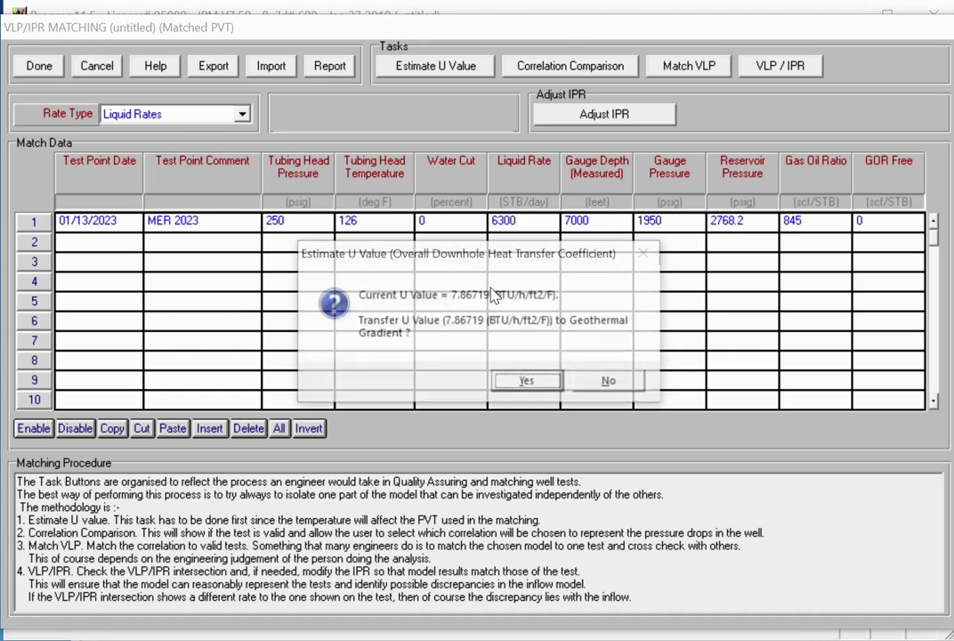
key("Return")
left_click(616, 373)
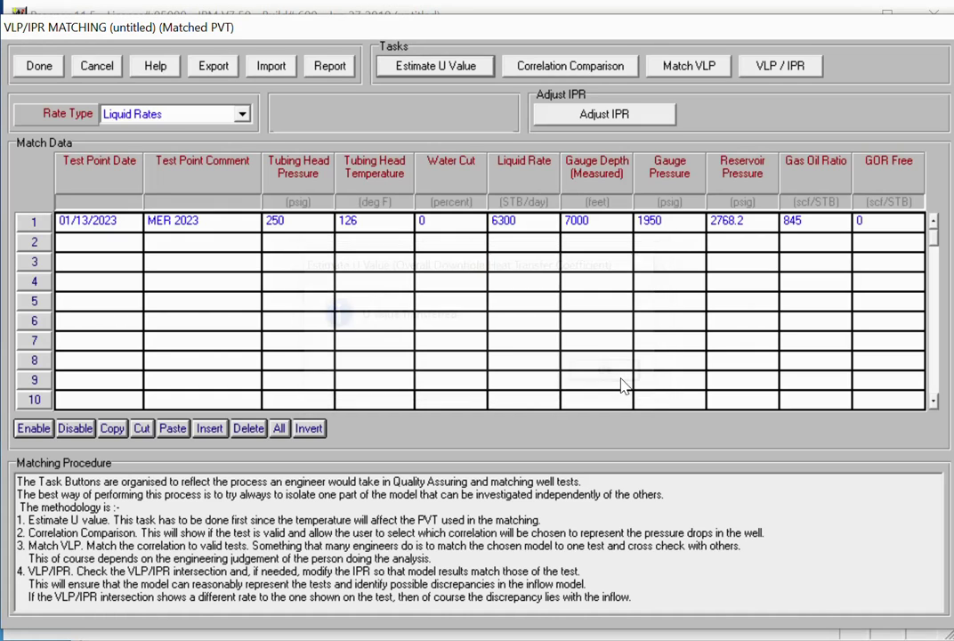
Step: Run the Correlation Comparison for the MER 2023 test point with all tubing correlations selected
left_click(559, 73)
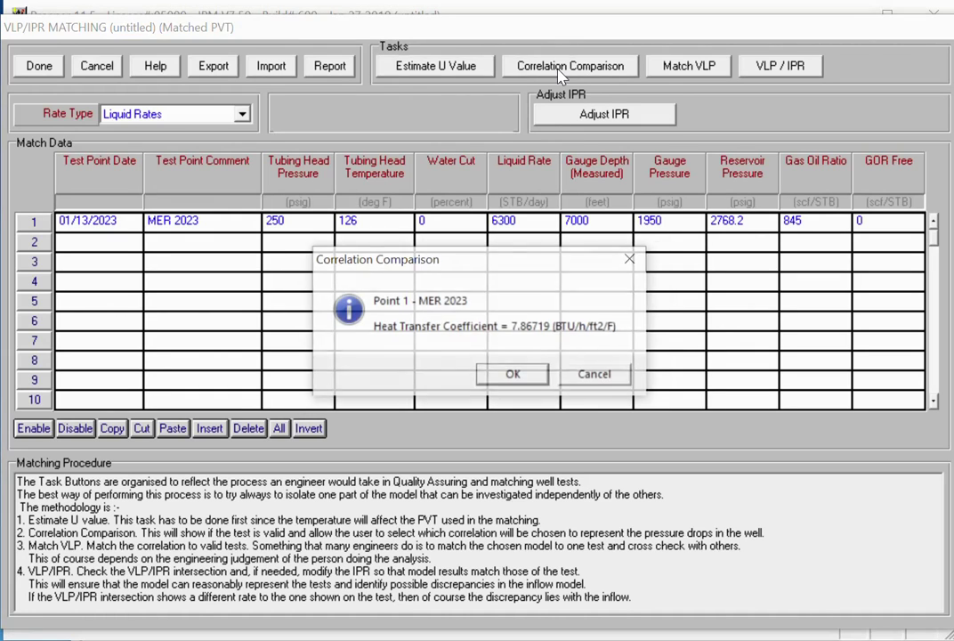
left_click(515, 375)
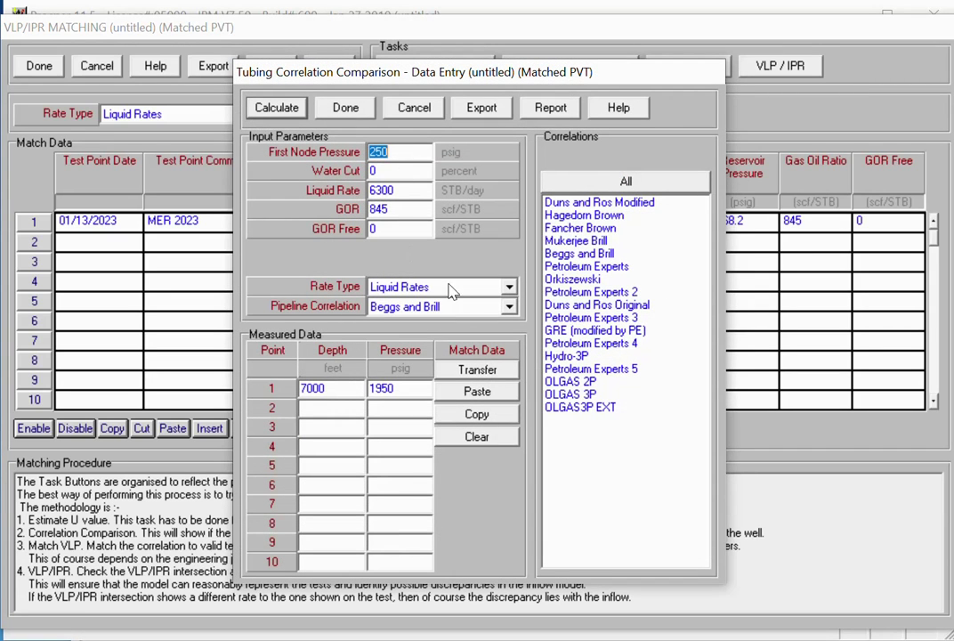
left_click(611, 185)
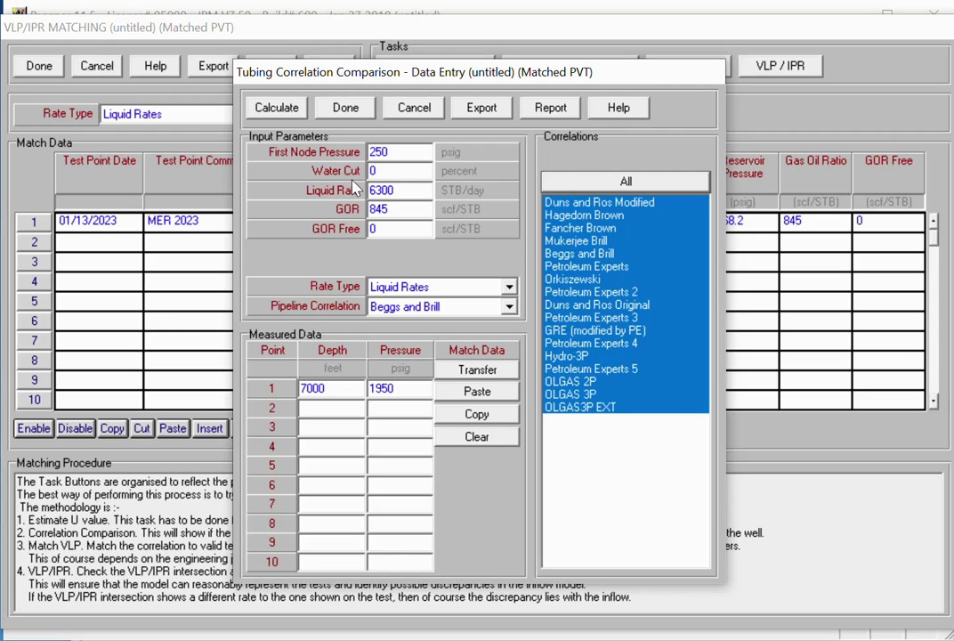
left_click(289, 110)
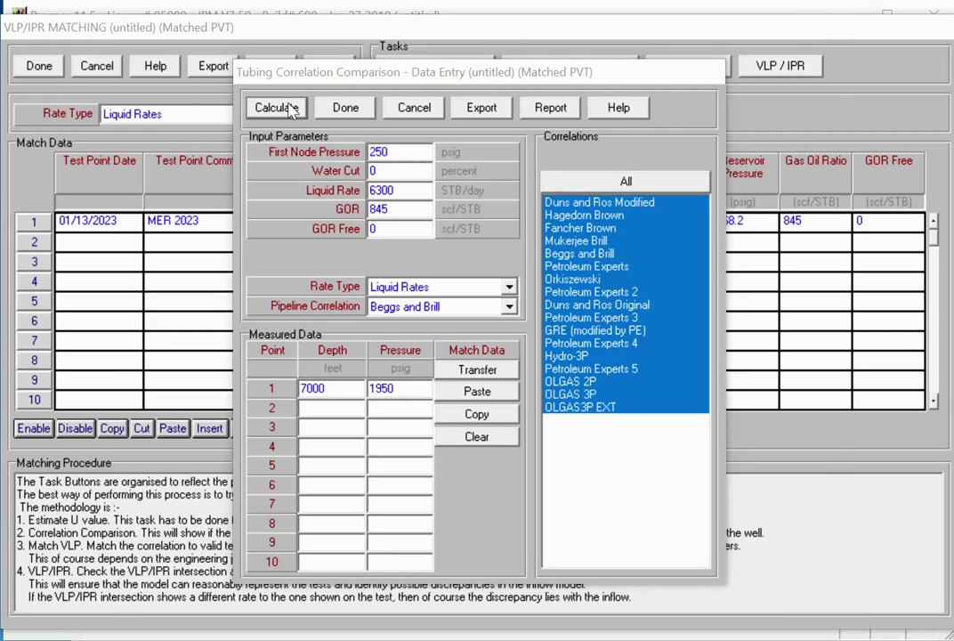
left_click(214, 34)
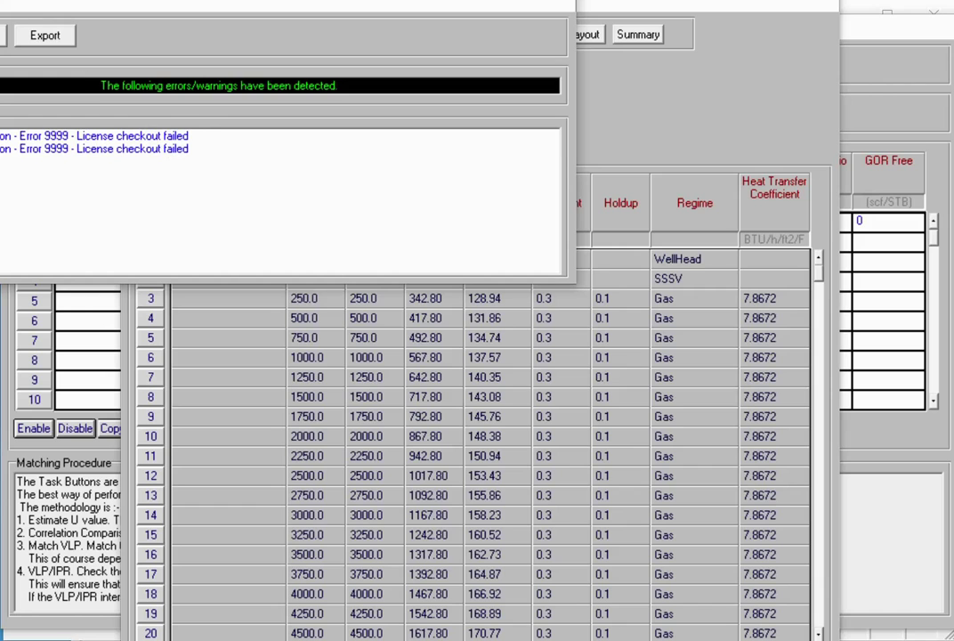
key("Return")
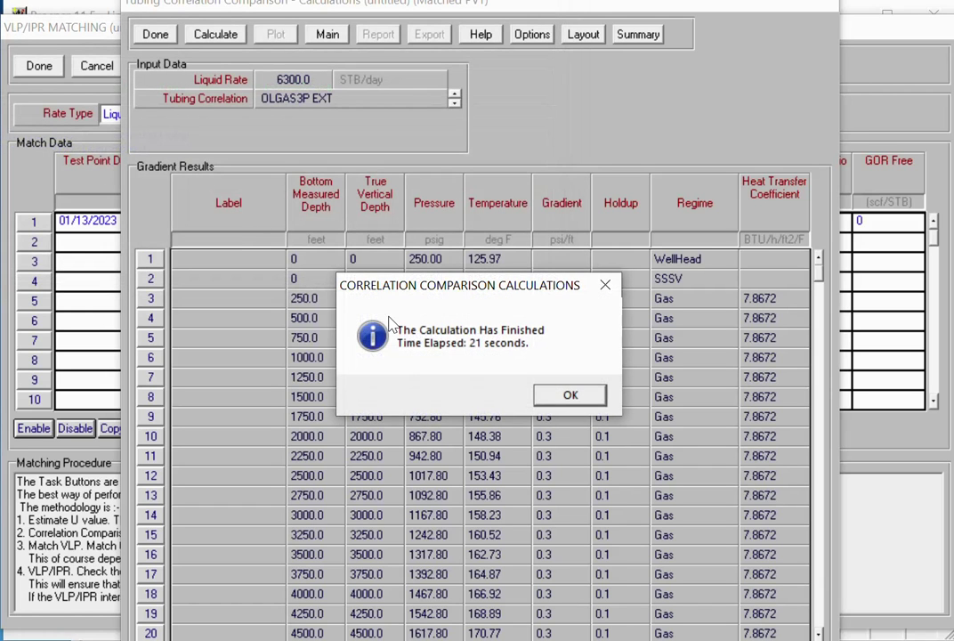
key("Return")
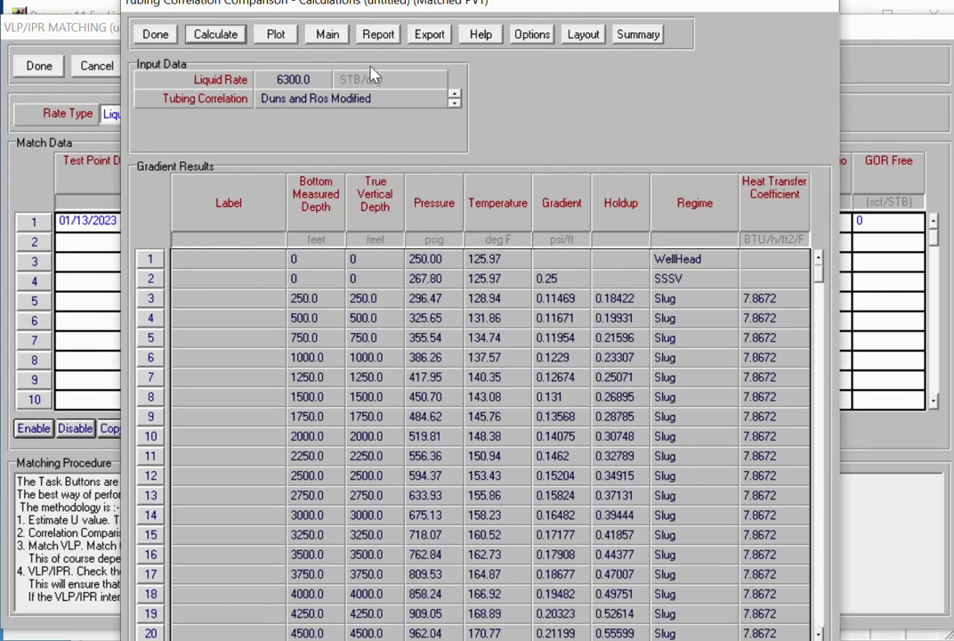
Step: Plot pressure against measured depth to compare all correlations with the test point, and return to the comparison's data entry
left_click(276, 36)
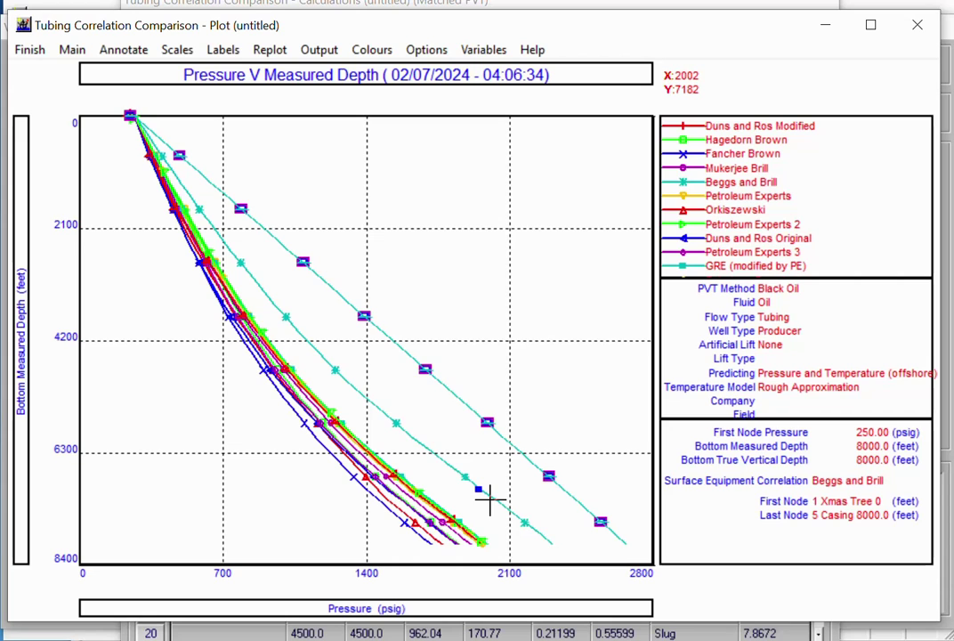
left_click(30, 51)
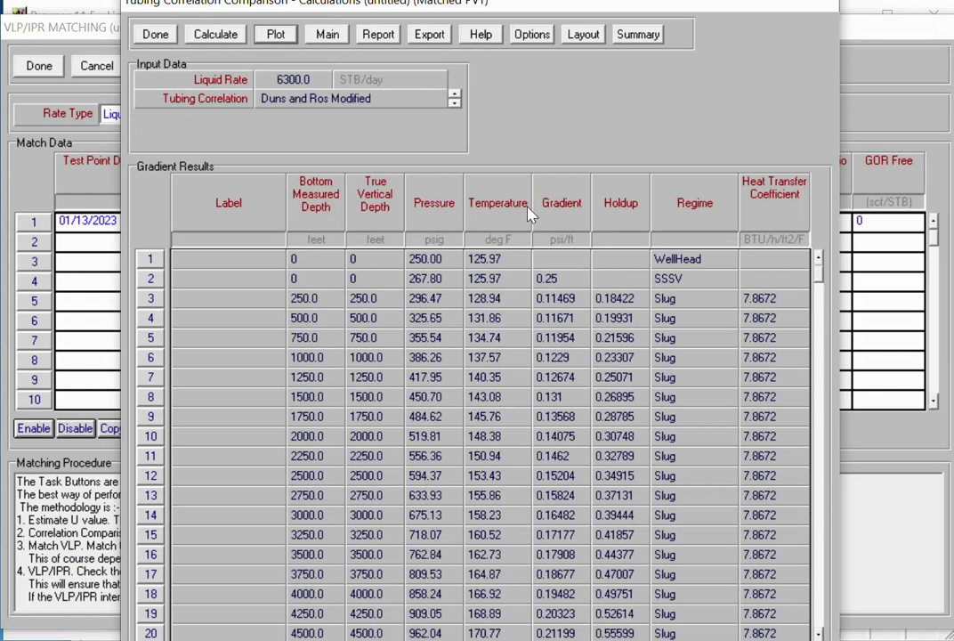
left_click(157, 35)
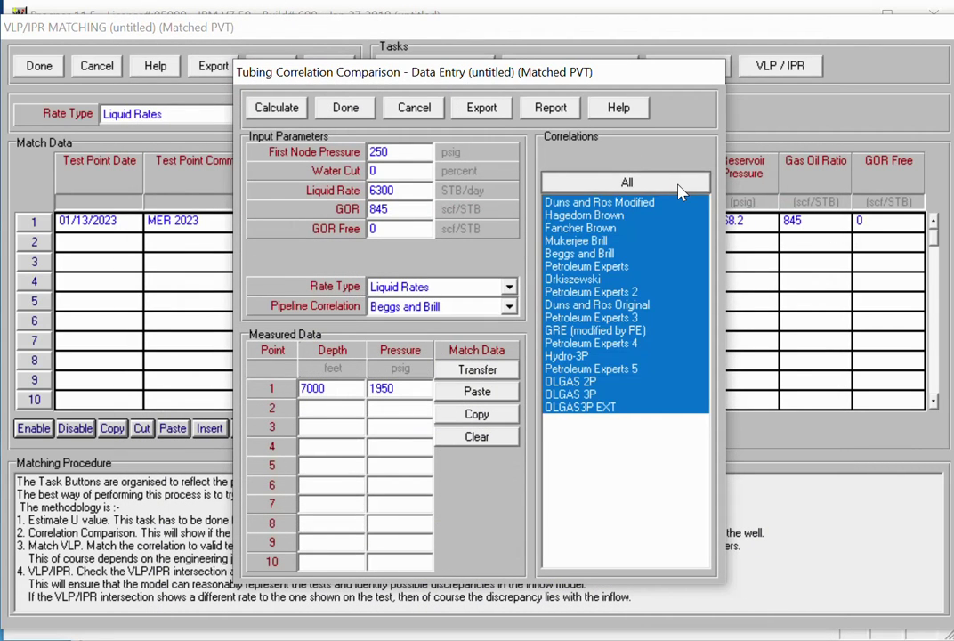
Step: Restrict the comparison to the Beggs and Brill correlation and calculate its pressure gradient
left_click(681, 188)
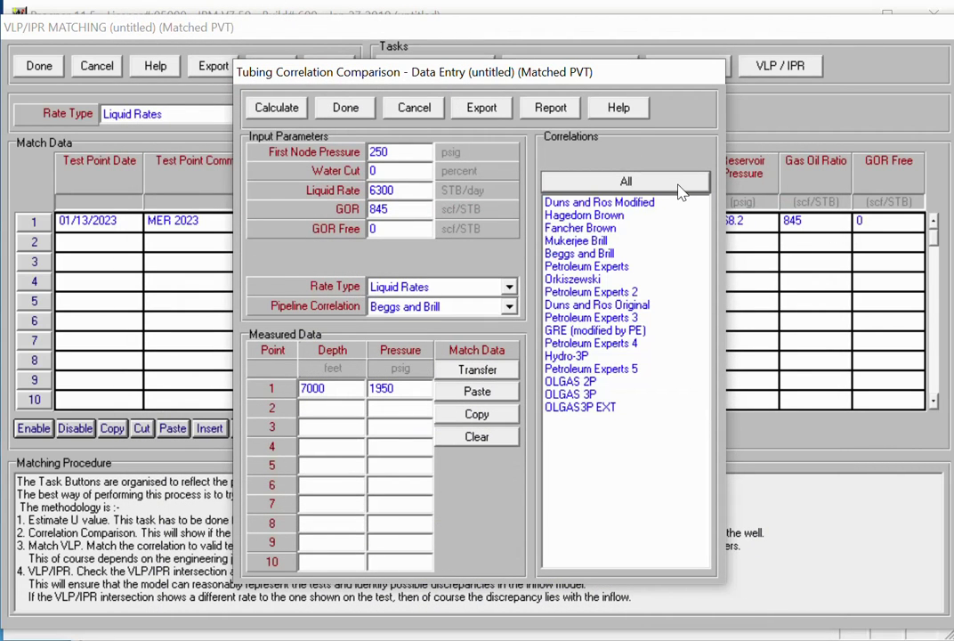
left_click(583, 255)
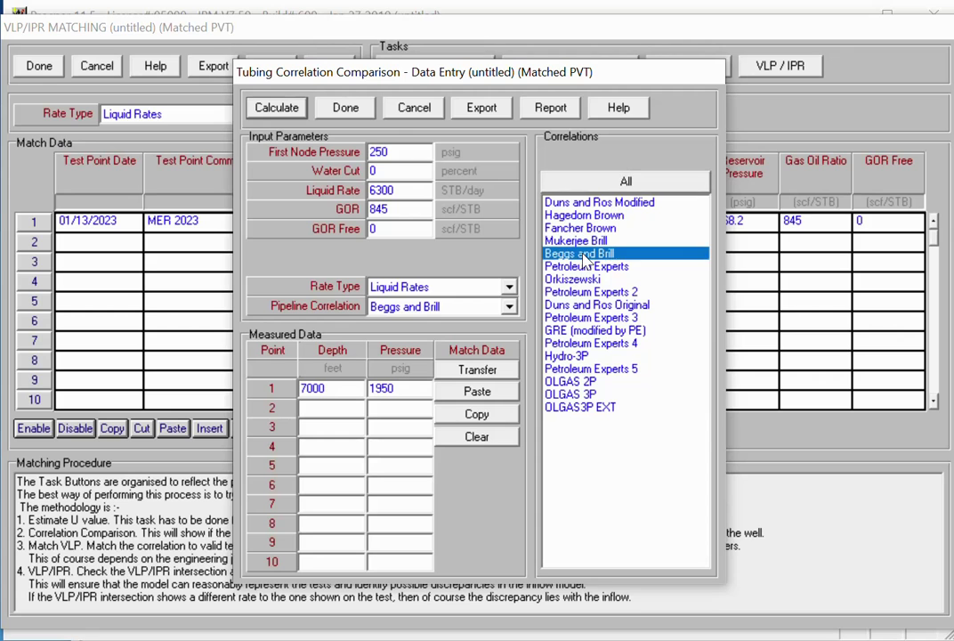
left_click(276, 108)
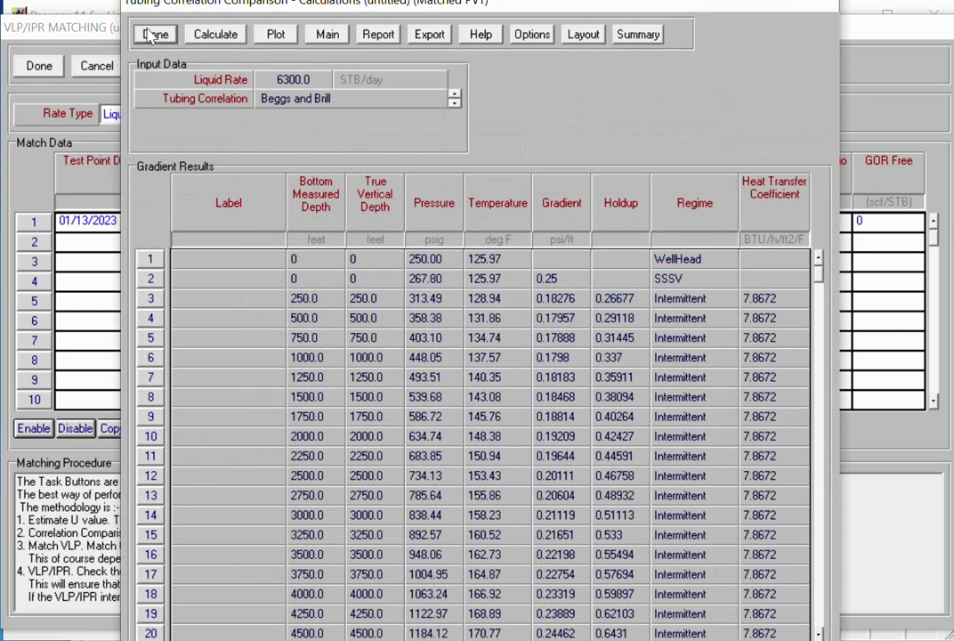
left_click(219, 35)
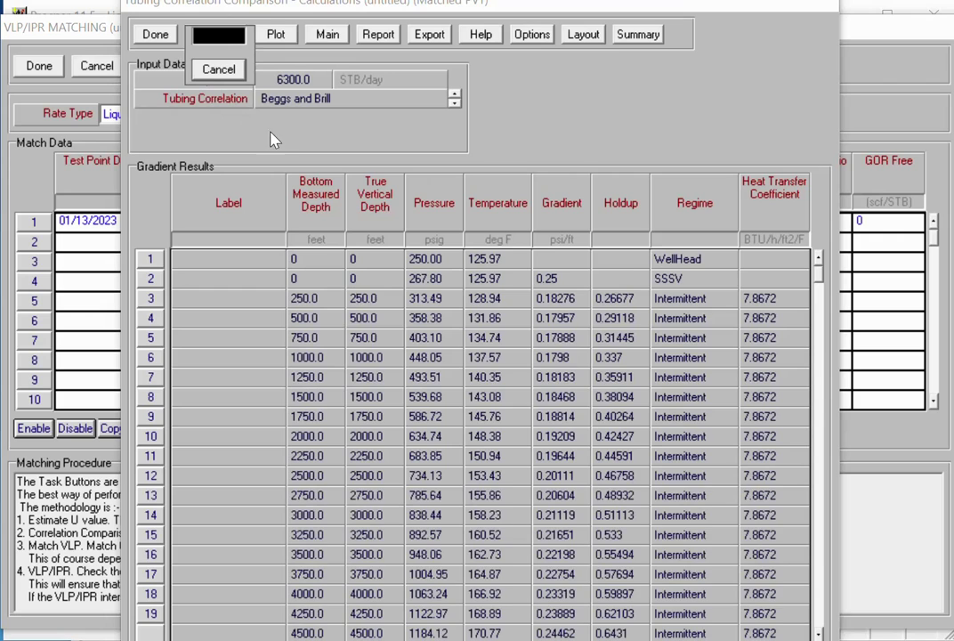
key("Return")
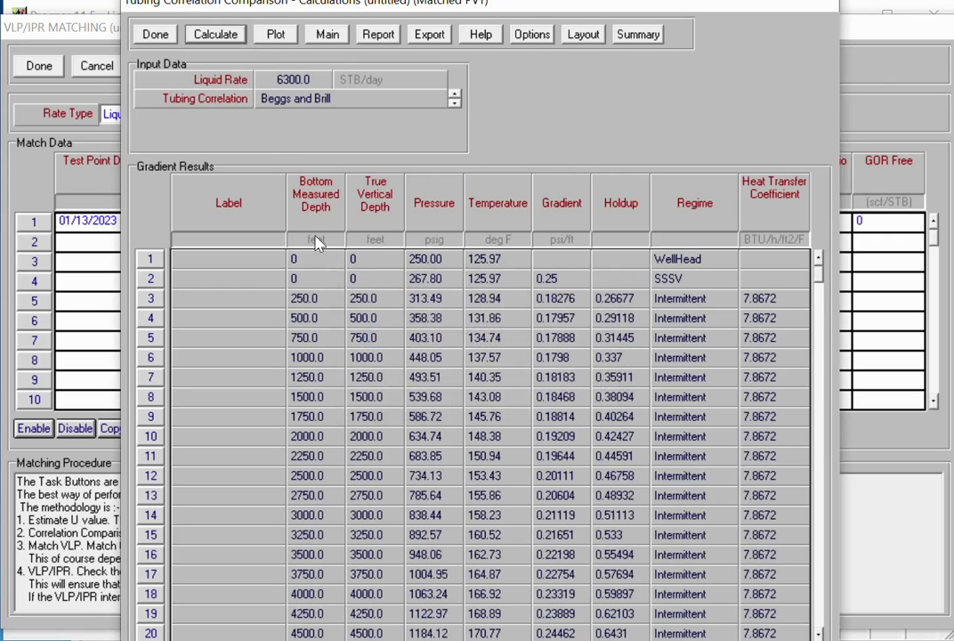
Step: Recalculate the comparison with Beggs and Brill only, plot pressure against measured depth, and return to VLP/IPR matching
left_click(156, 36)
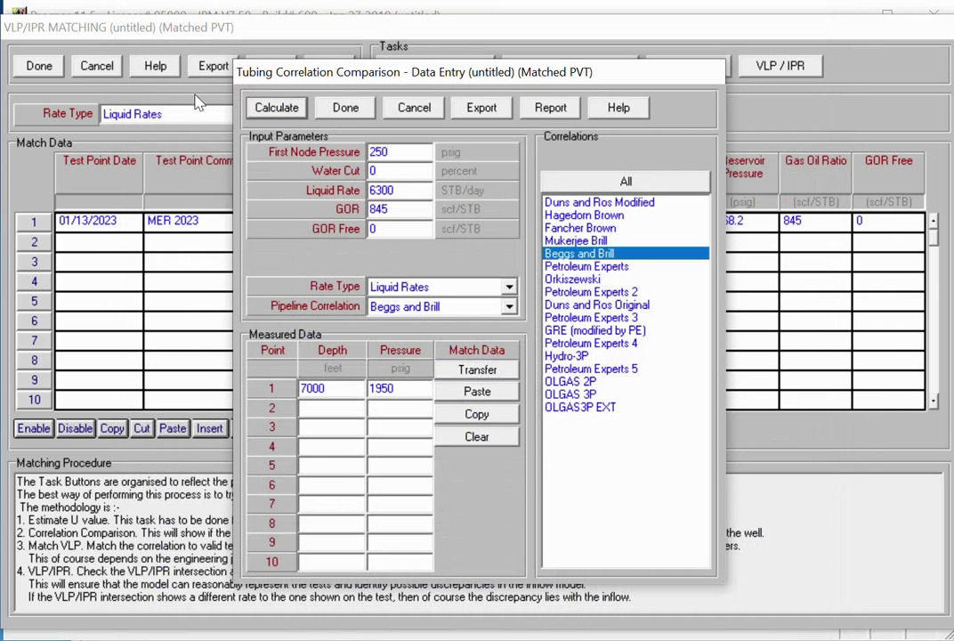
left_click(267, 108)
left_click(276, 35)
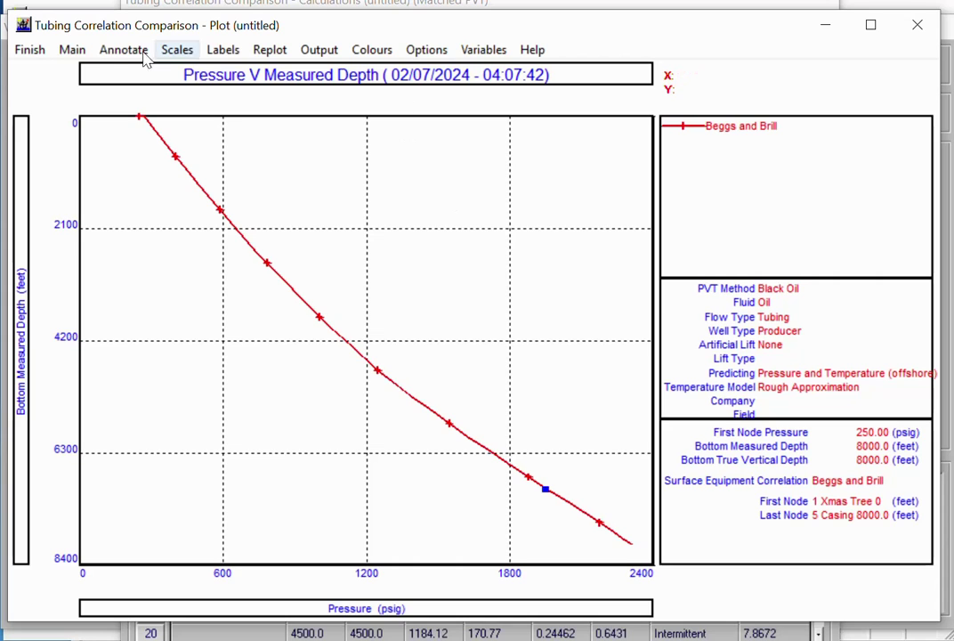
left_click(75, 50)
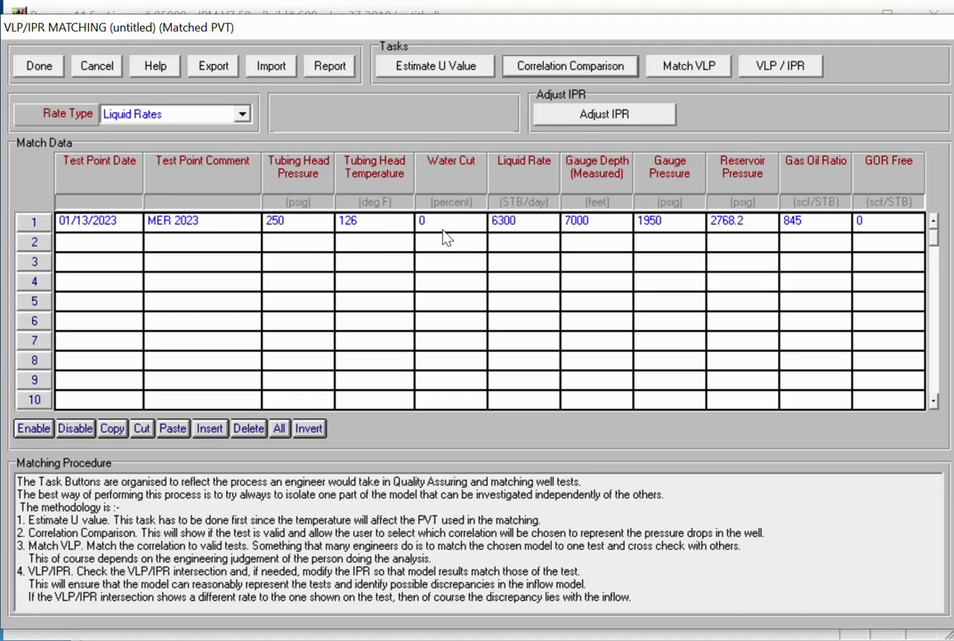
Step: Match the VLP to the test point using the Beggs and Brill correlation and accept the match
left_click(691, 67)
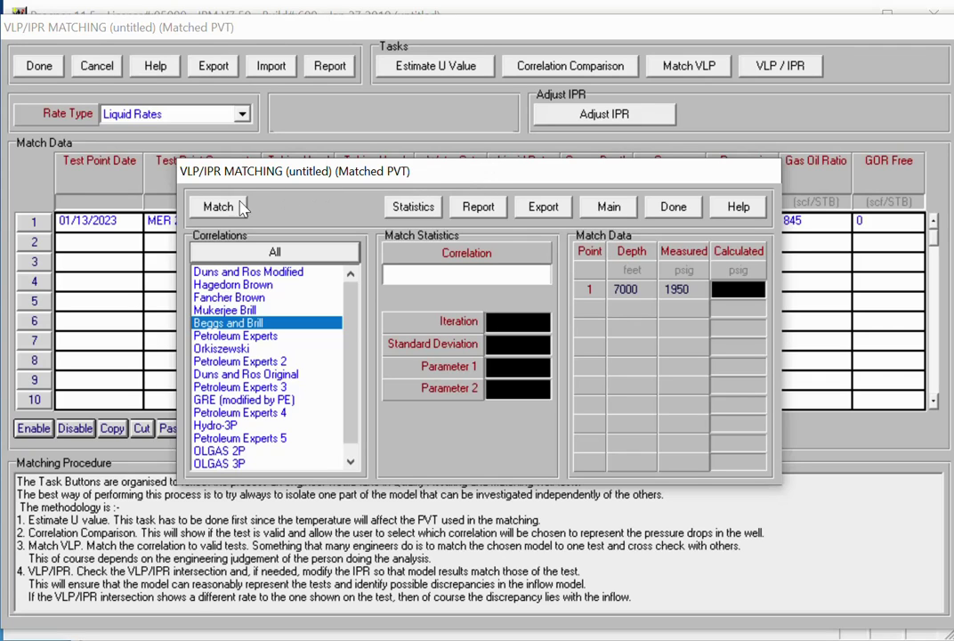
left_click(218, 207)
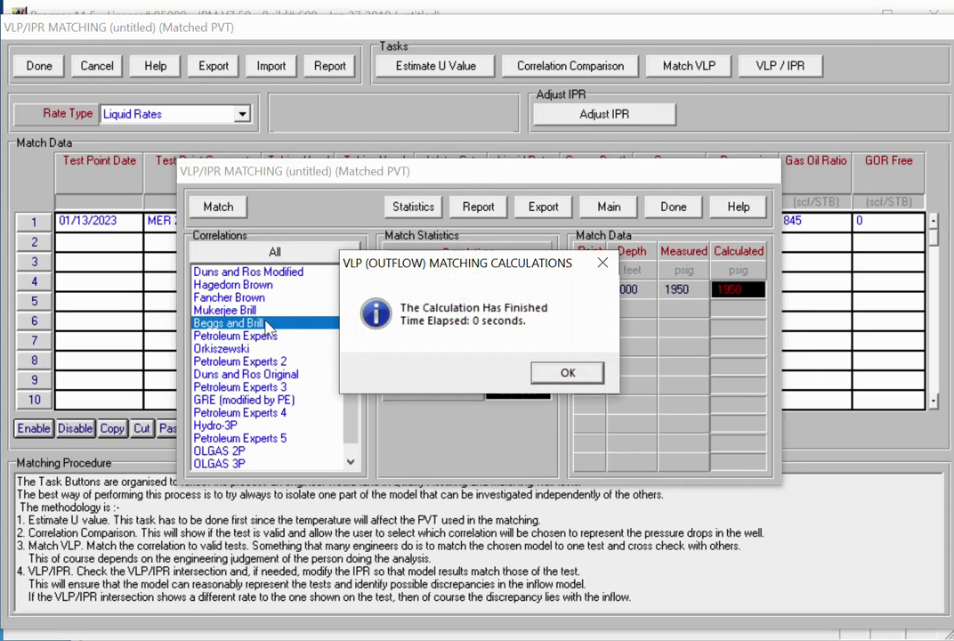
left_click(565, 372)
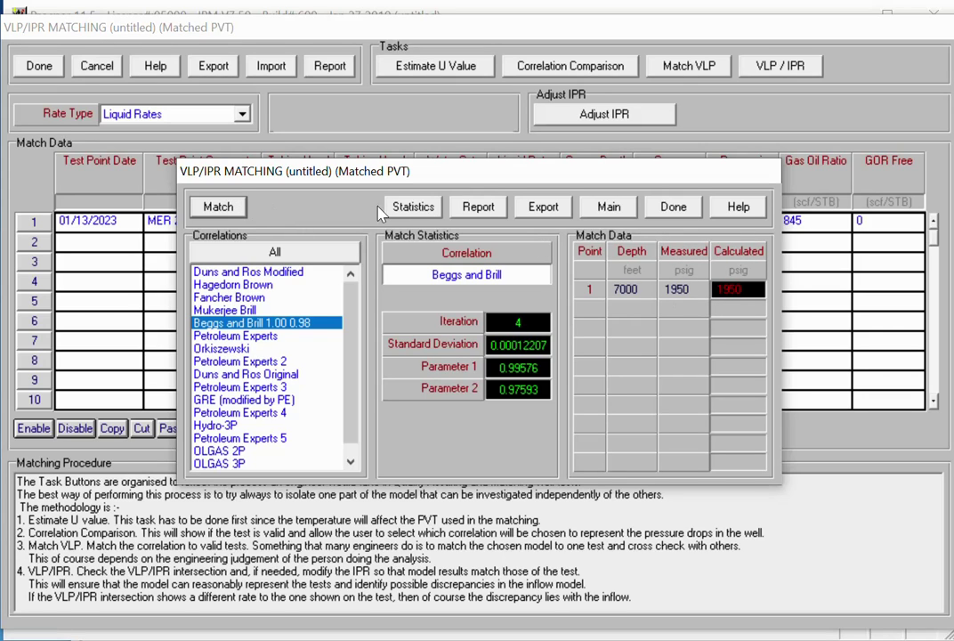
left_click(672, 208)
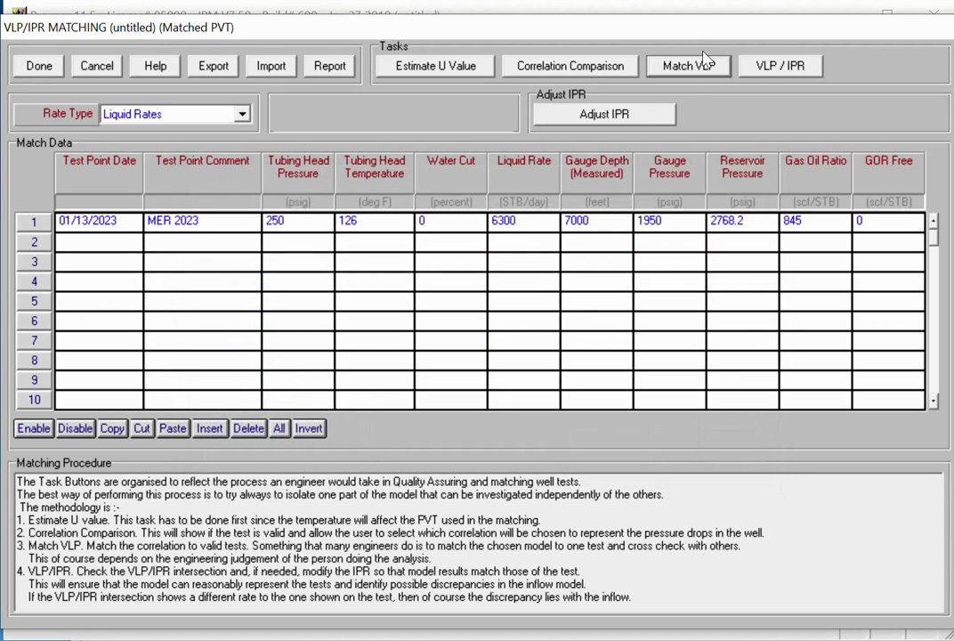
Step: Calculate the VLP/IPR intersection for the MER 2023 test with the matched Beggs and Brill correlation
left_click(795, 70)
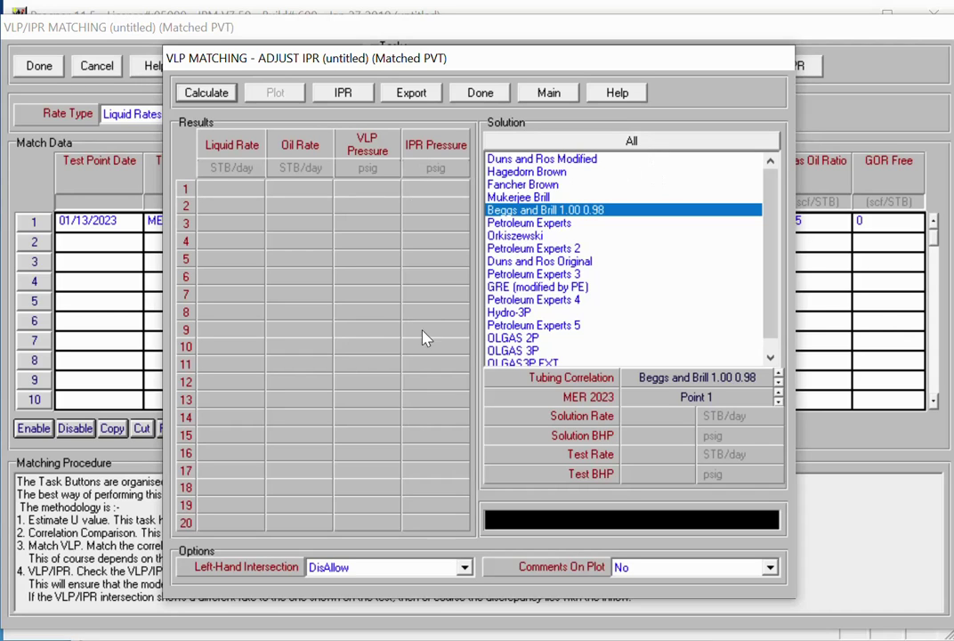
left_click(206, 93)
left_click(605, 370)
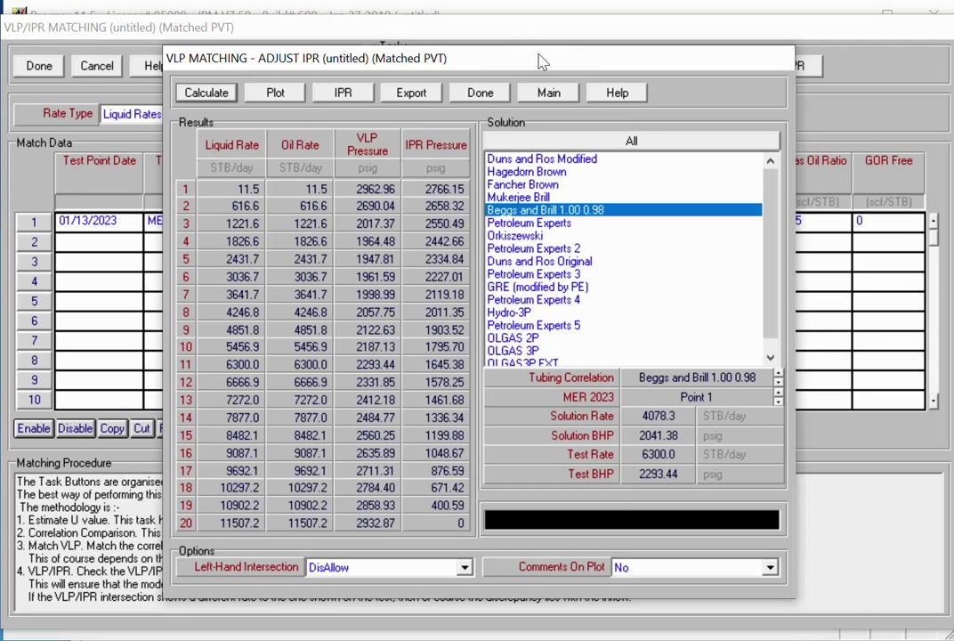
left_click_drag(543, 63, 548, 141)
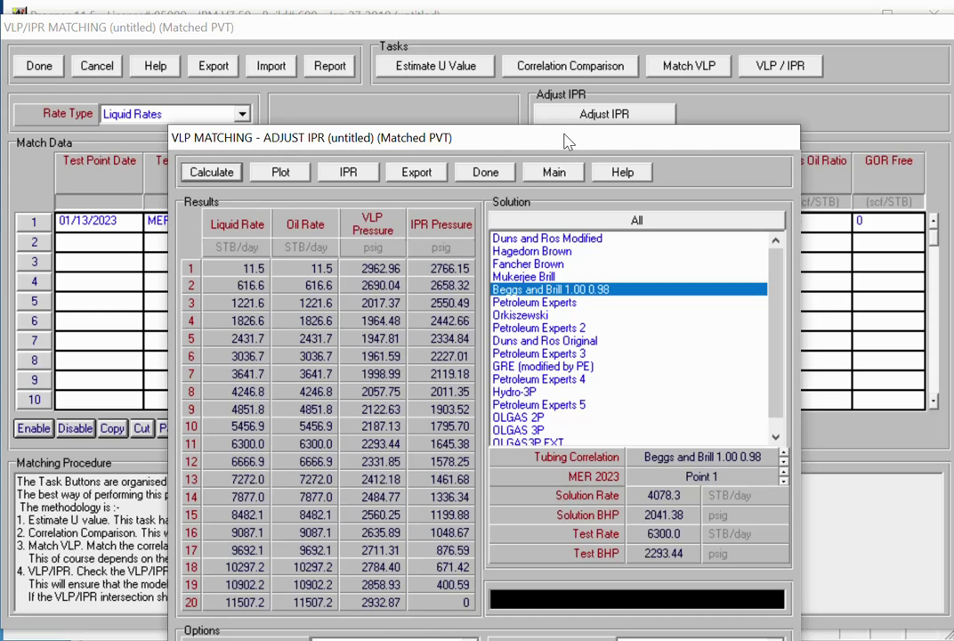
left_click_drag(568, 142, 574, 46)
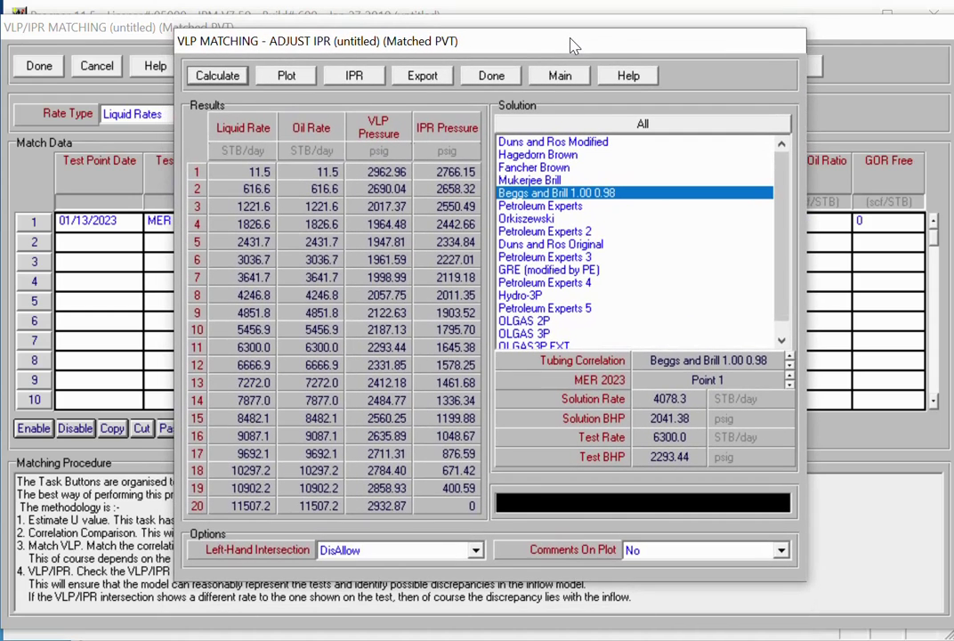
Step: Set the IPR reservoir pressure to 2768.2 psig from the Notepad test data, replot the IPR and recalculate the VLP/IPR intersection
left_click(358, 78)
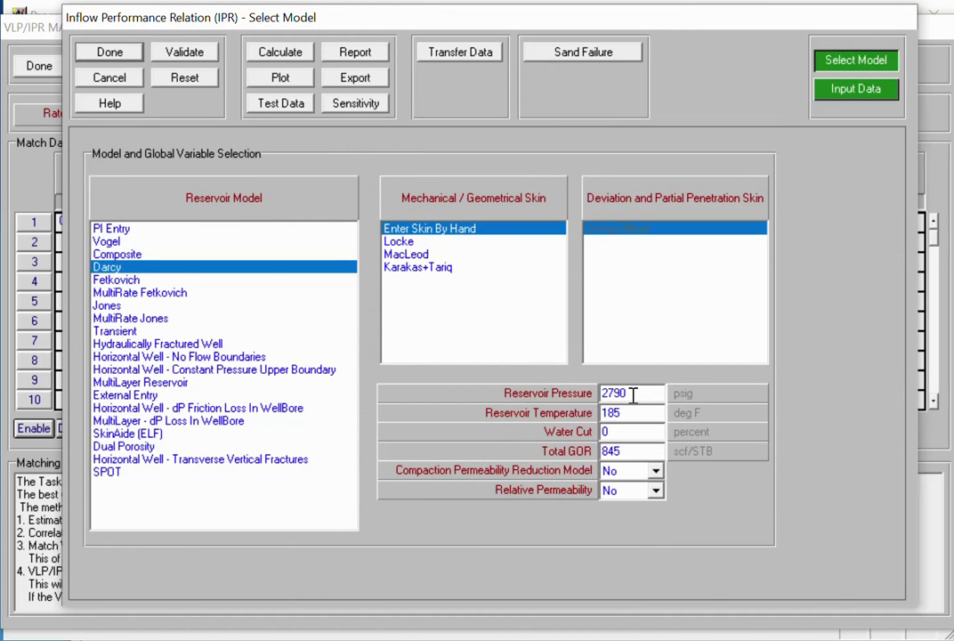
left_click_drag(633, 395, 594, 393)
key("alt+Tab")
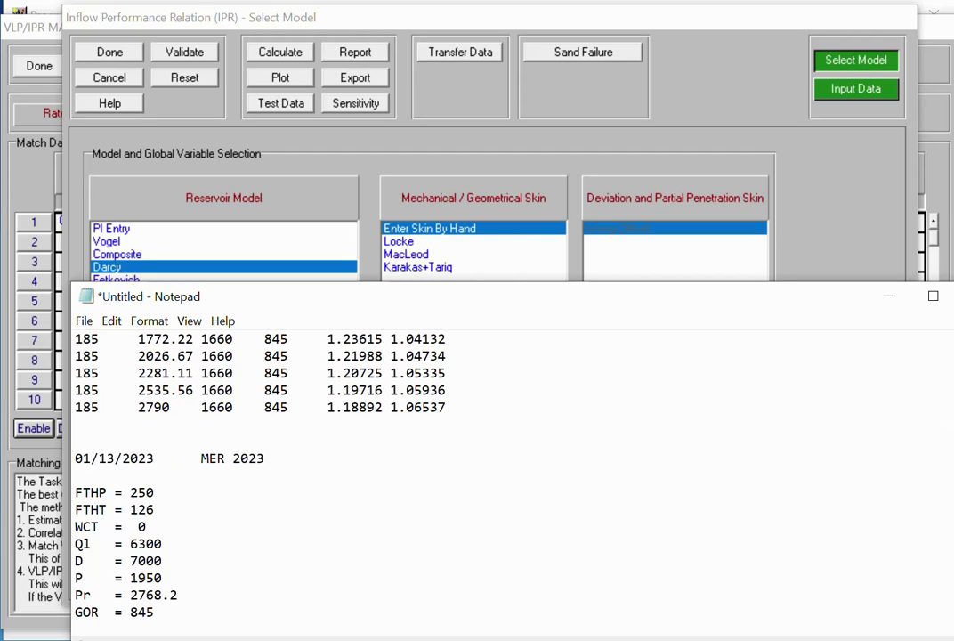
left_click(888, 296)
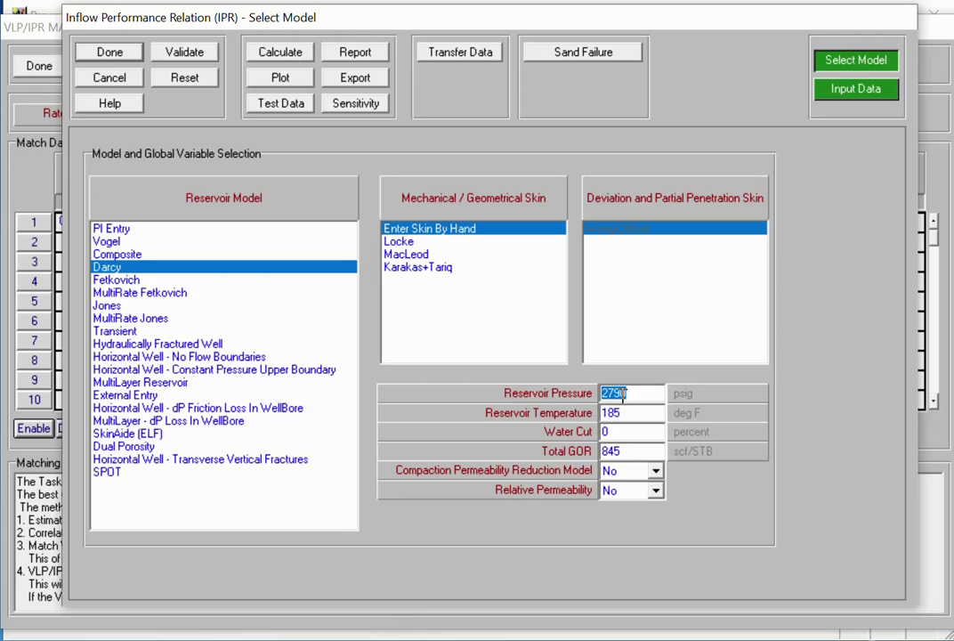
type("2")
left_click(269, 52)
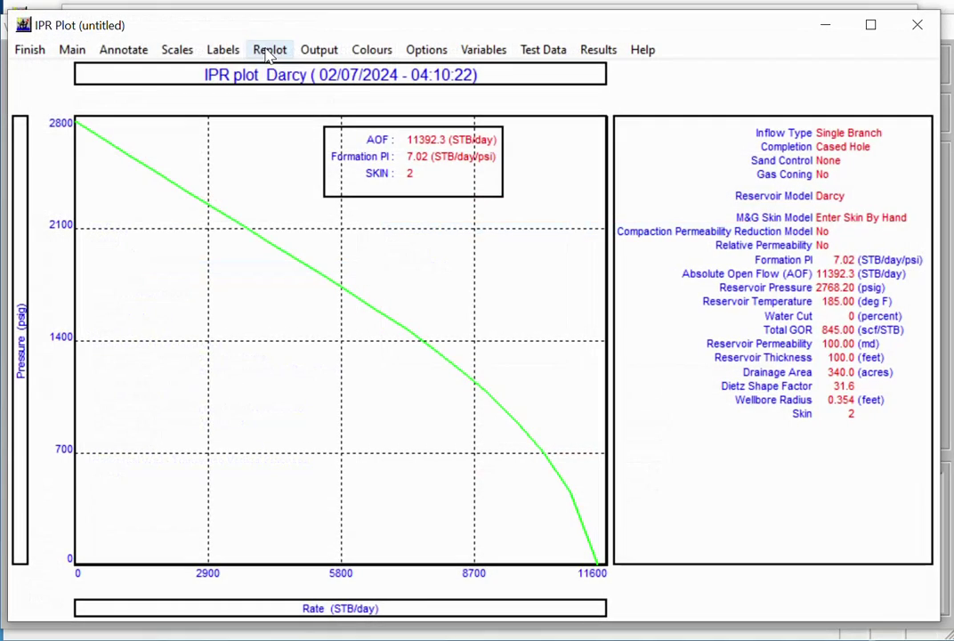
left_click(66, 55)
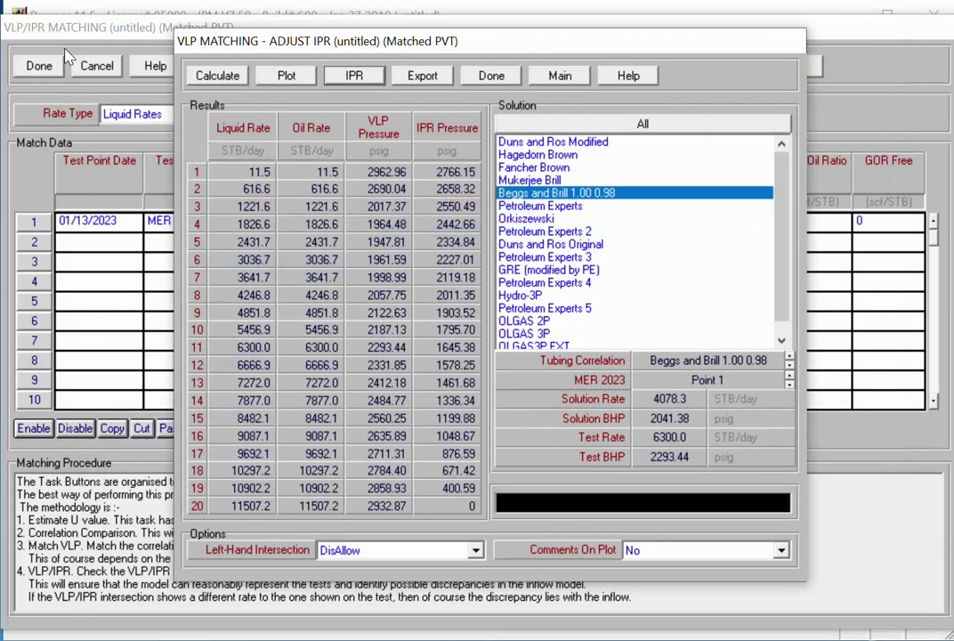
left_click(219, 77)
key("Return")
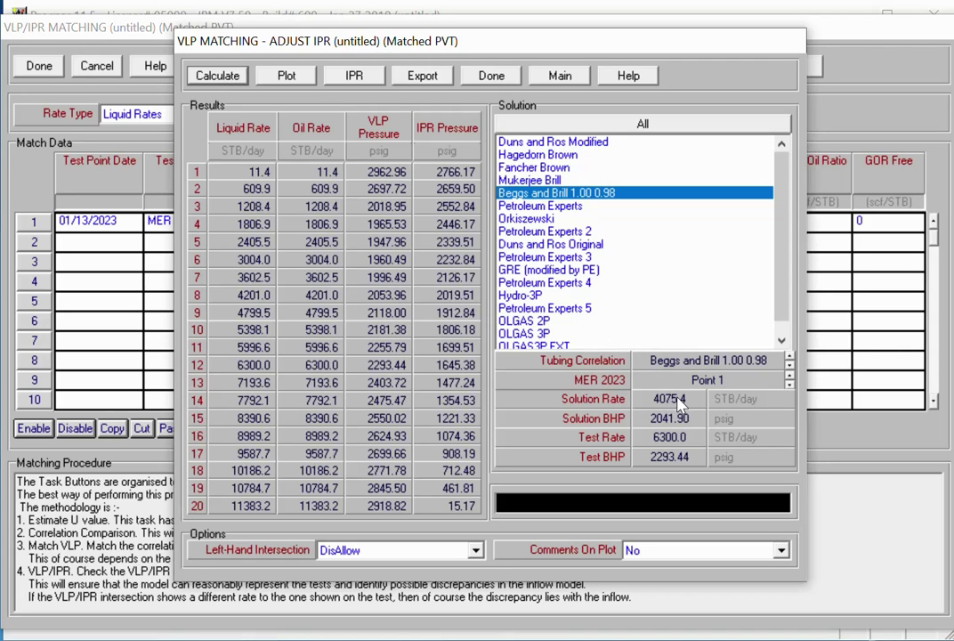
Step: Set the Darcy model's reservoir permeability to 150 md, replot the IPR and recalculate the VLP/IPR intersection
left_click(355, 77)
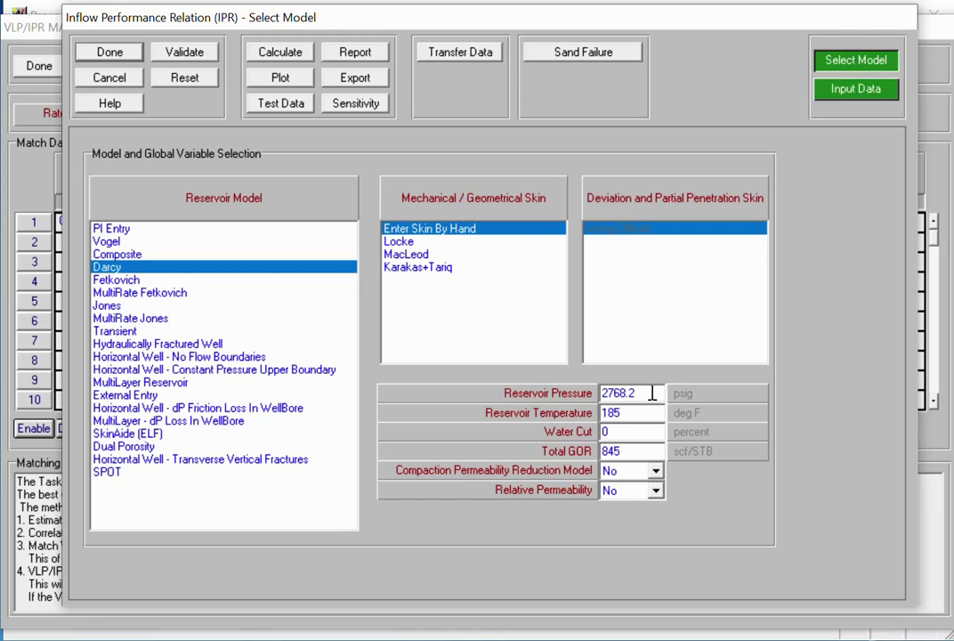
left_click(870, 90)
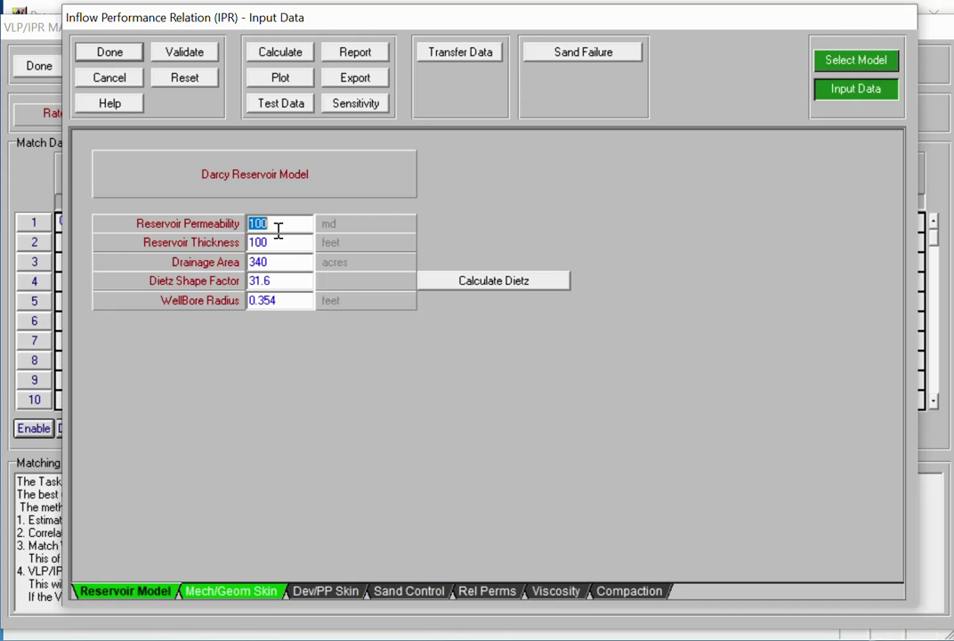
type("1")
left_click(273, 59)
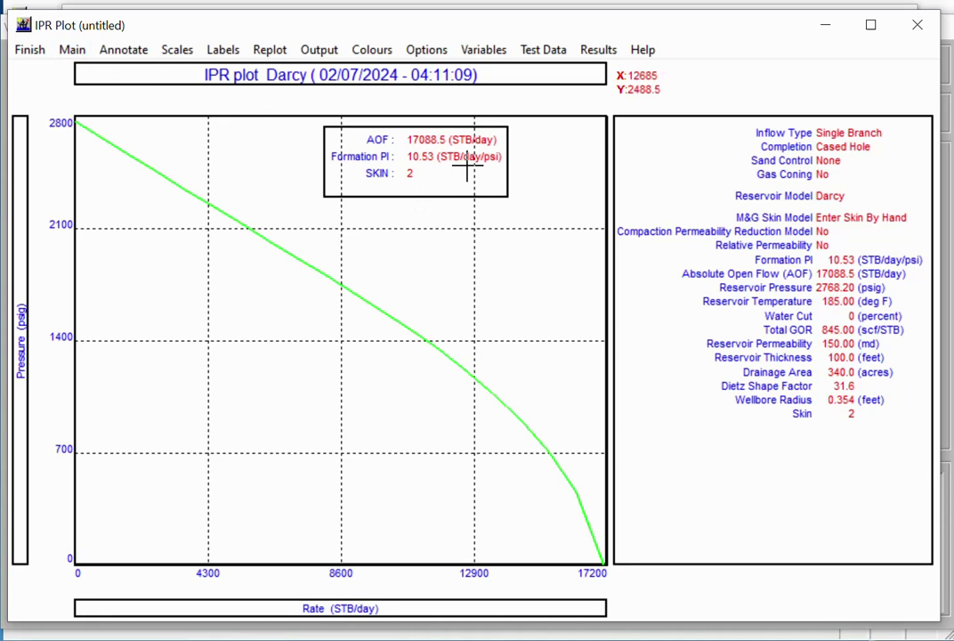
left_click(69, 51)
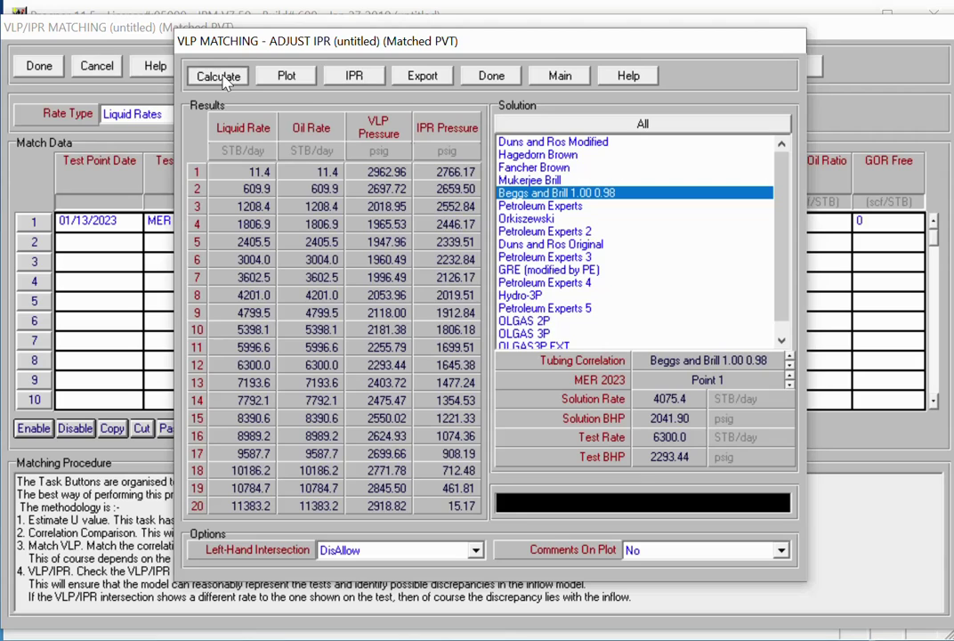
left_click(219, 77)
key("Return")
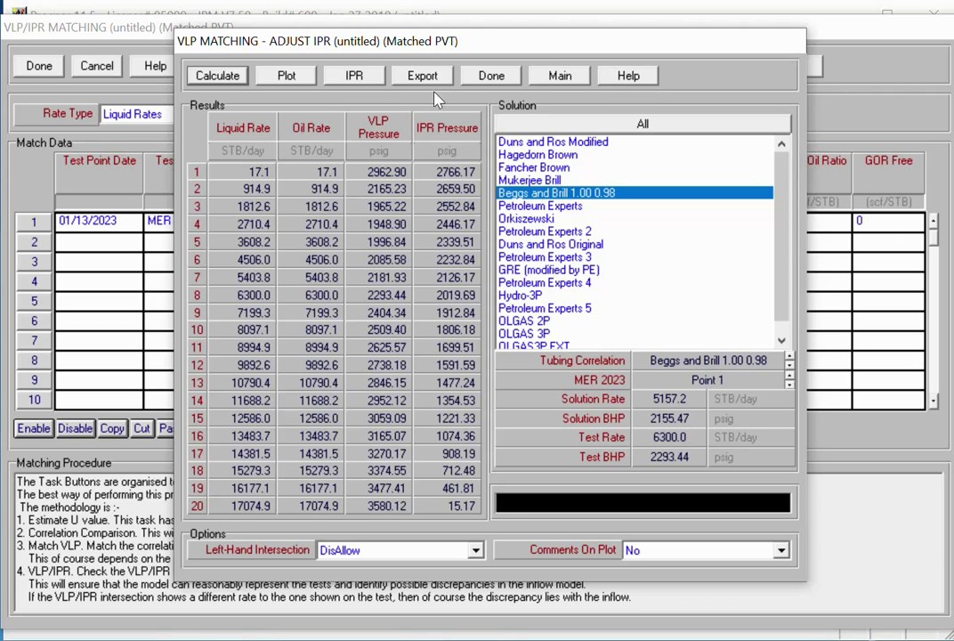
Step: Set the hand-entered mechanical skin to 1.5, replot the IPR and recalculate the VLP/IPR intersection
left_click(354, 77)
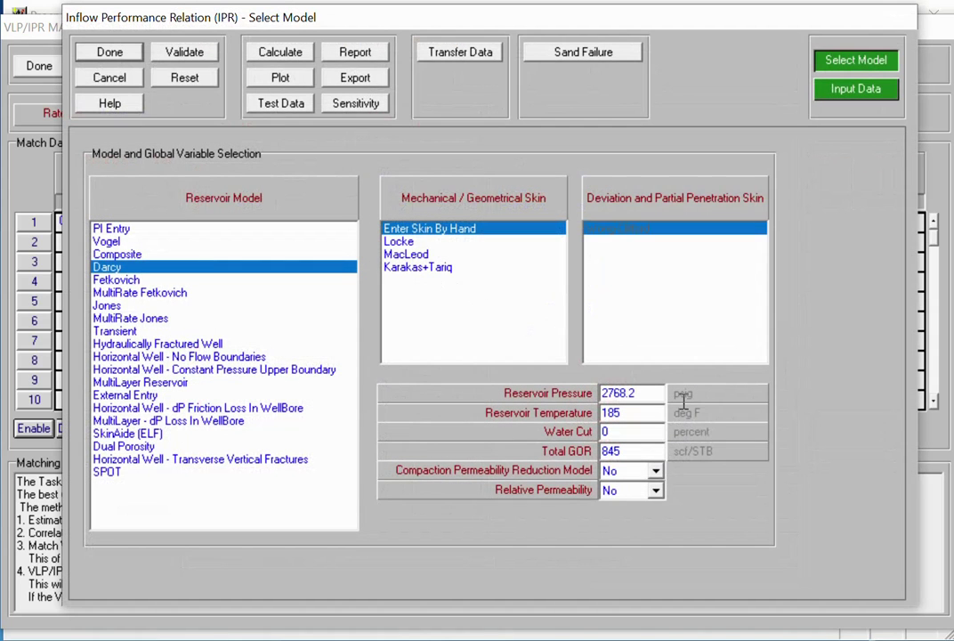
left_click(851, 93)
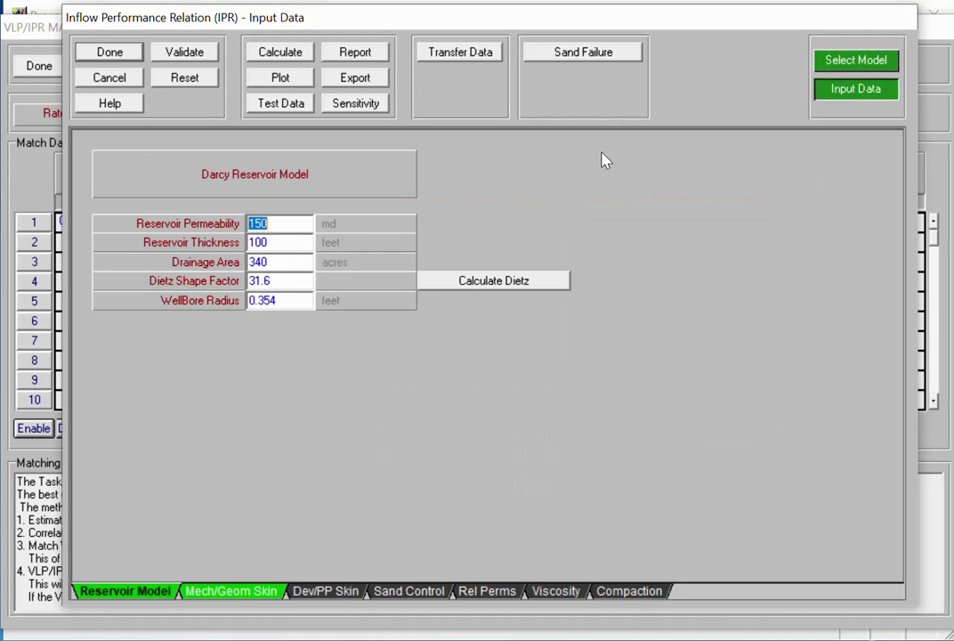
left_click(262, 593)
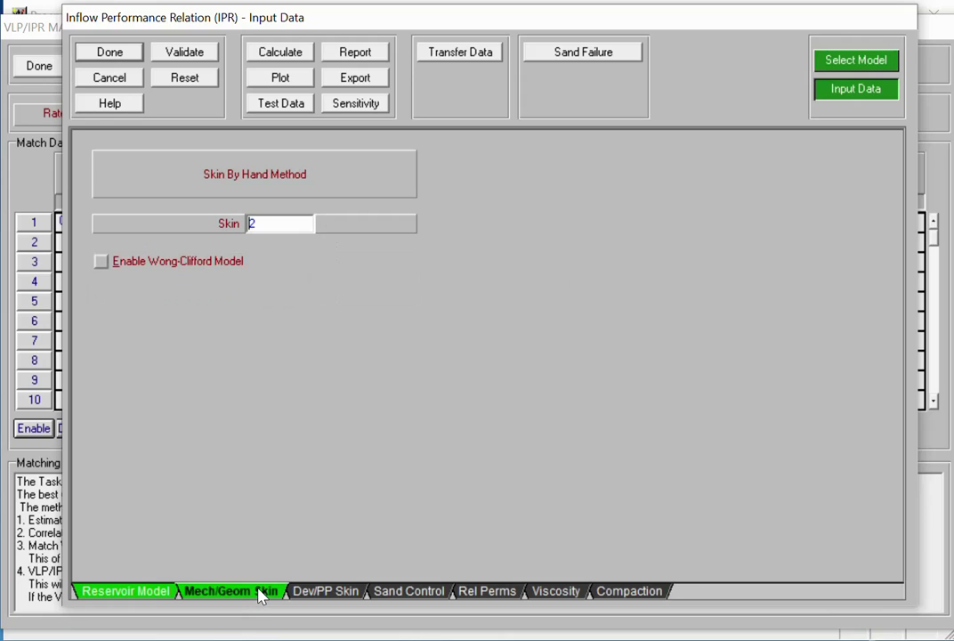
left_click(278, 226)
left_click(279, 53)
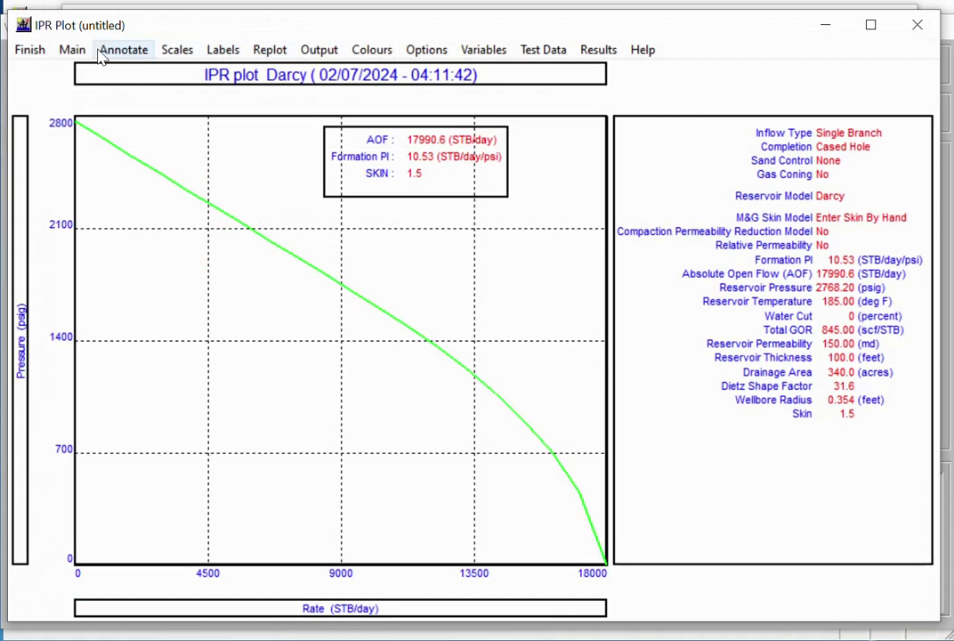
left_click(71, 51)
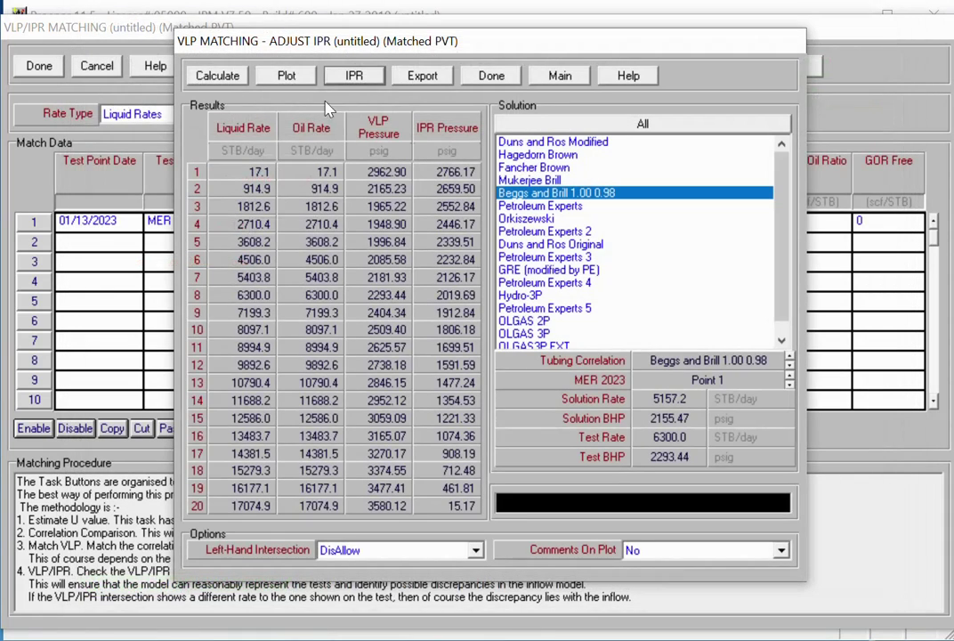
left_click(224, 76)
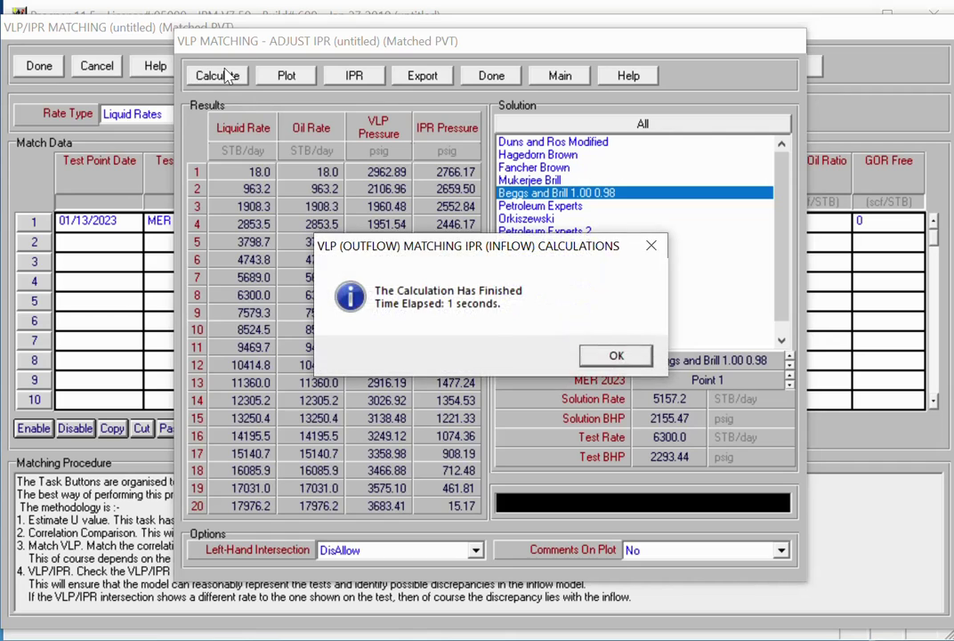
key("Return")
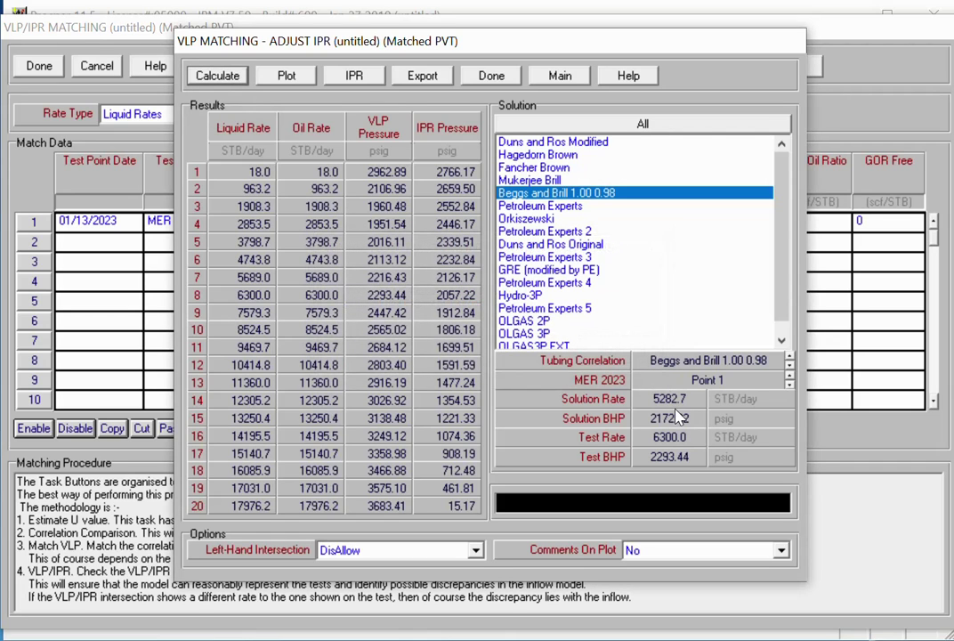
Step: Set the Darcy model's reservoir thickness to 150 feet, replot the IPR and recalculate the VLP/IPR intersection
left_click(365, 80)
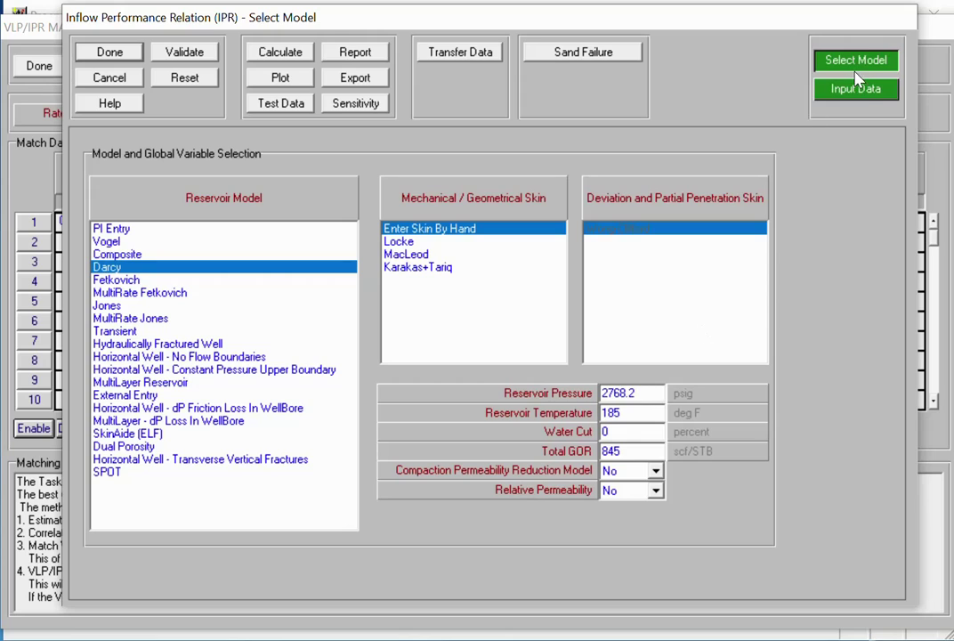
left_click(860, 90)
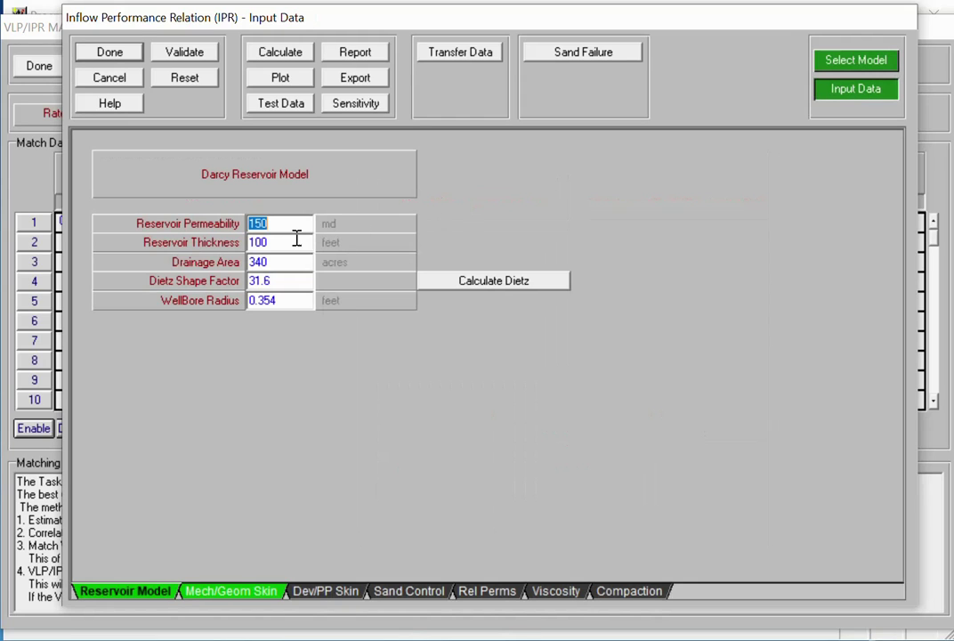
left_click(285, 242)
left_click(278, 51)
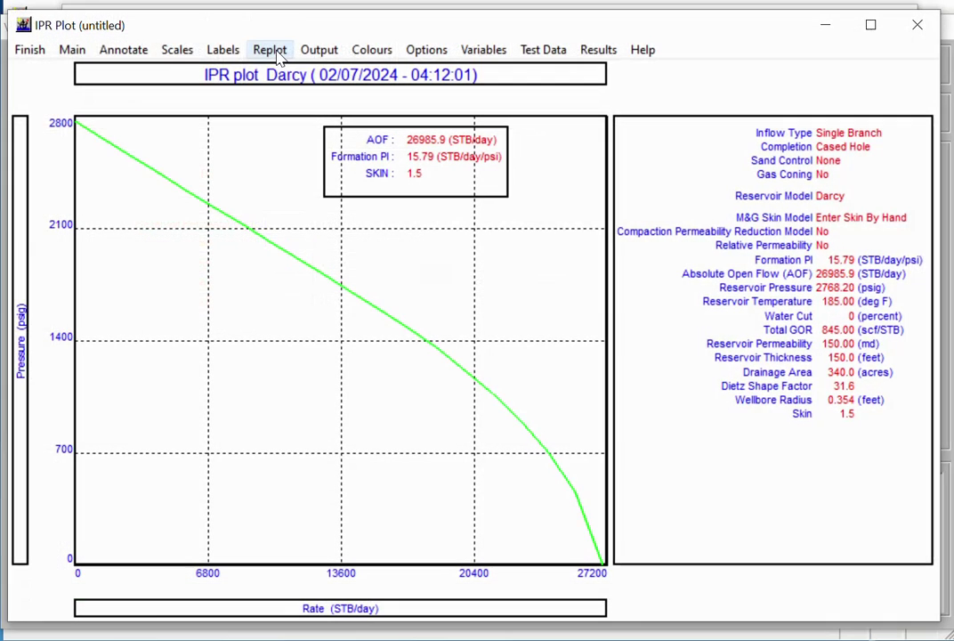
left_click(67, 50)
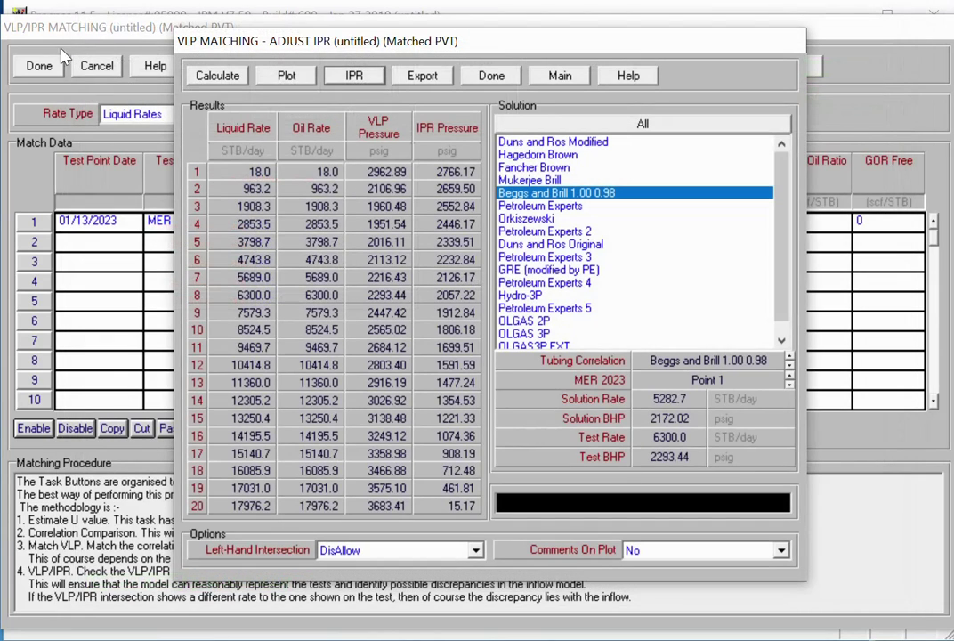
left_click(210, 79)
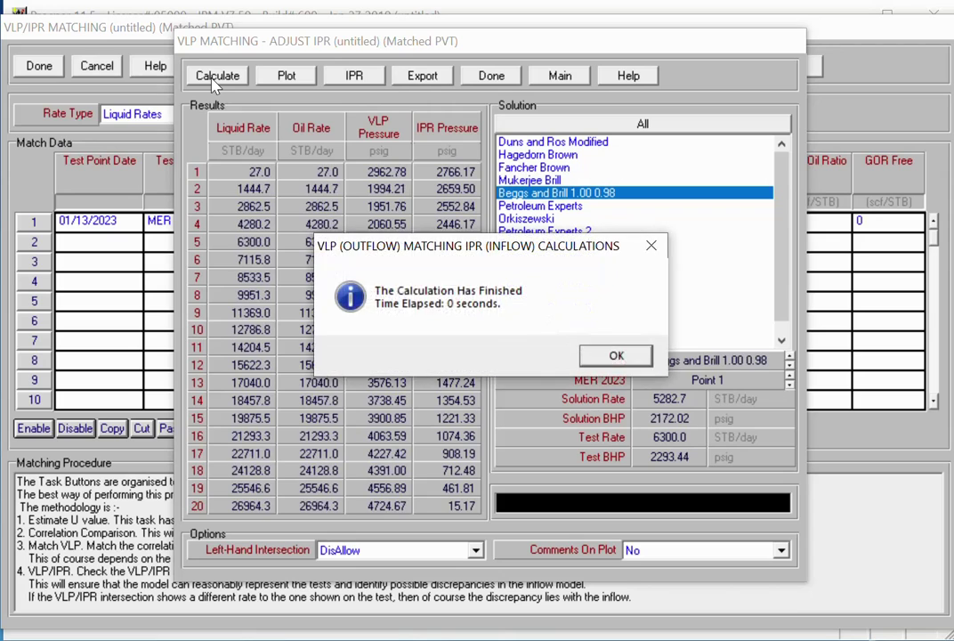
key("Return")
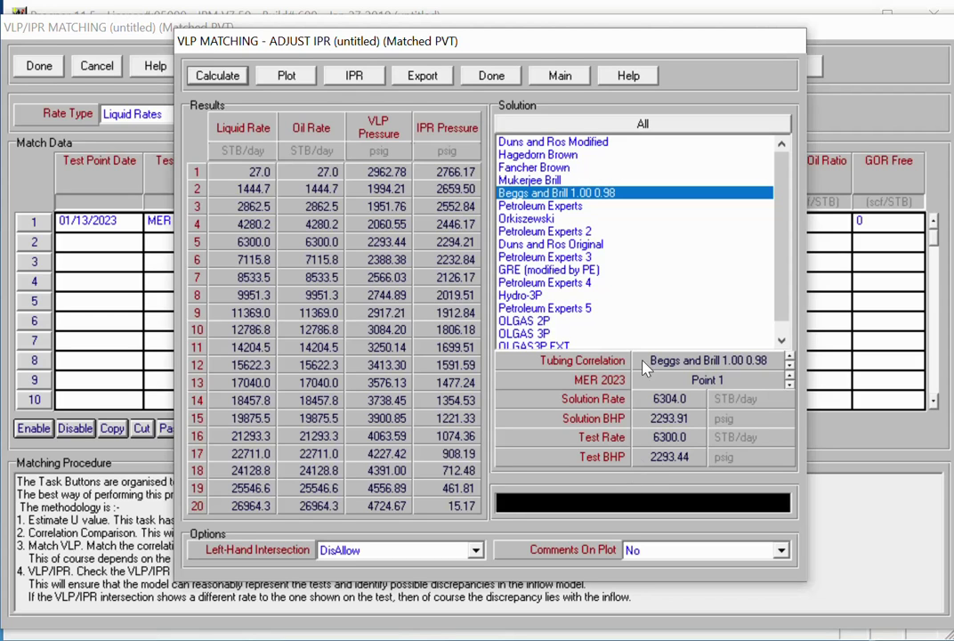
Step: Plot the VLP/IPR match for the Beggs and Brill correlation, then reopen the matching results and recalculate the intersection
left_click(287, 77)
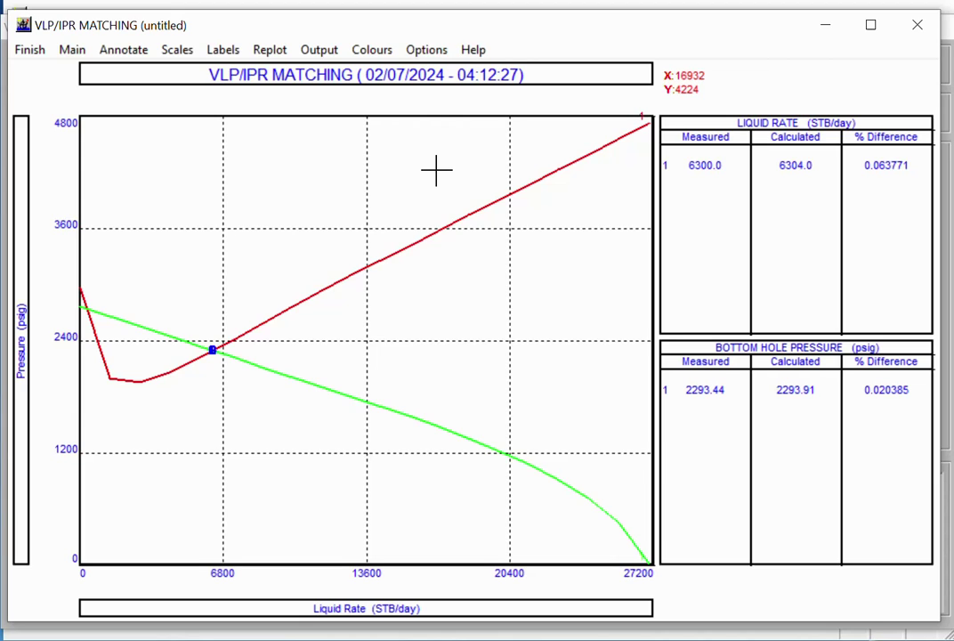
left_click(71, 51)
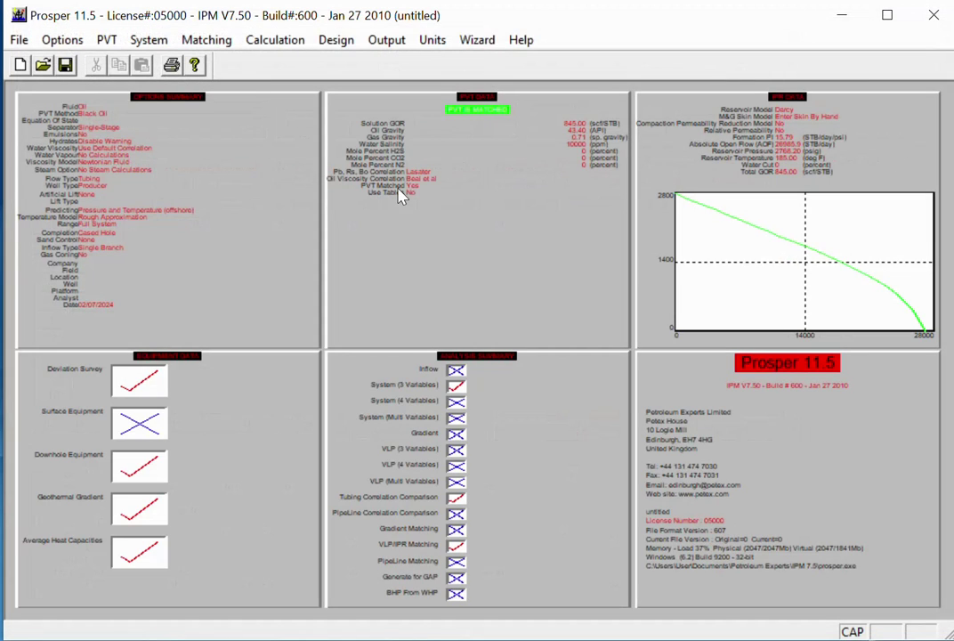
left_click(457, 548)
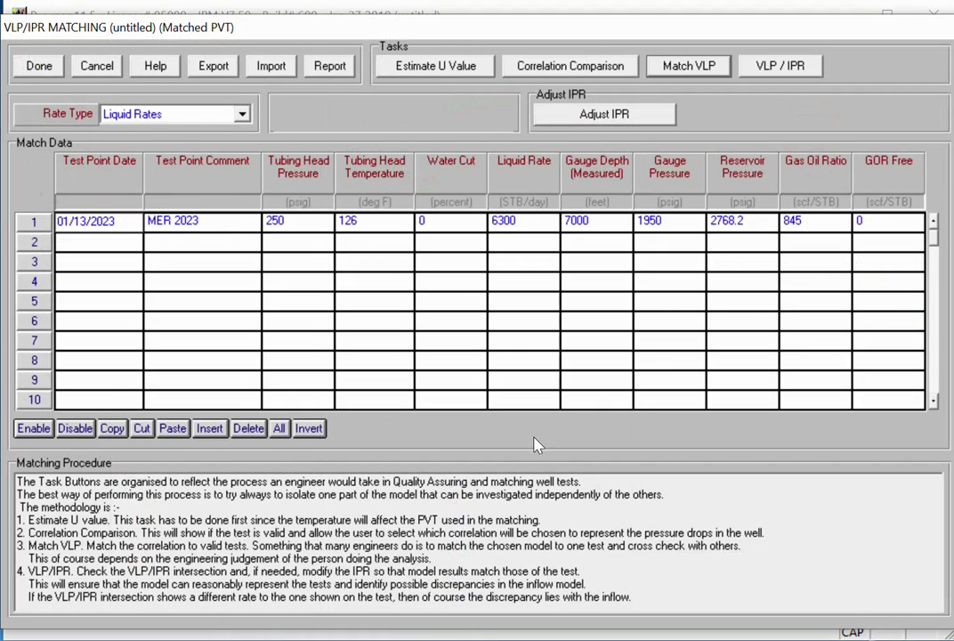
left_click(787, 67)
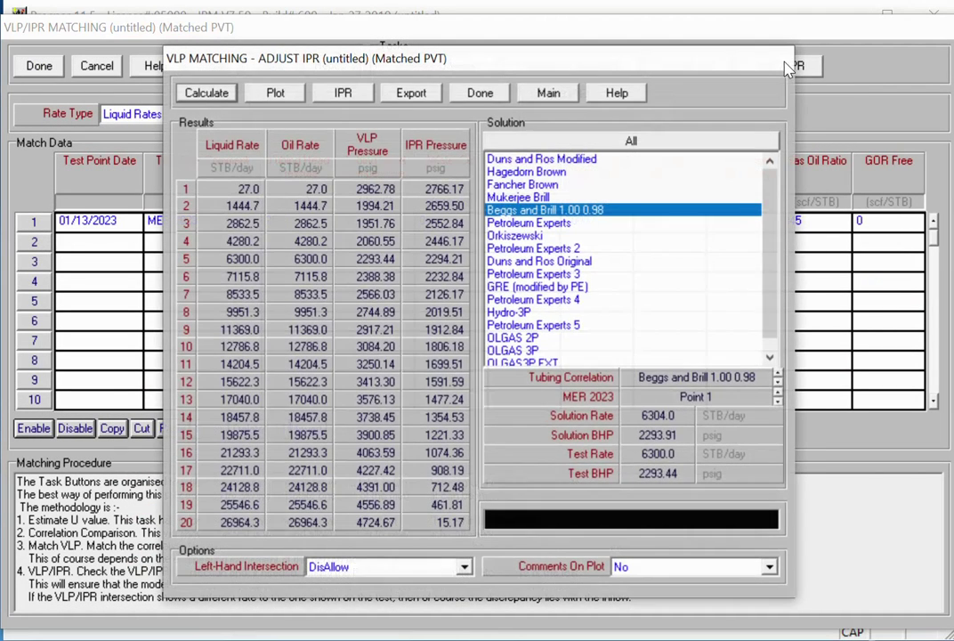
left_click(207, 95)
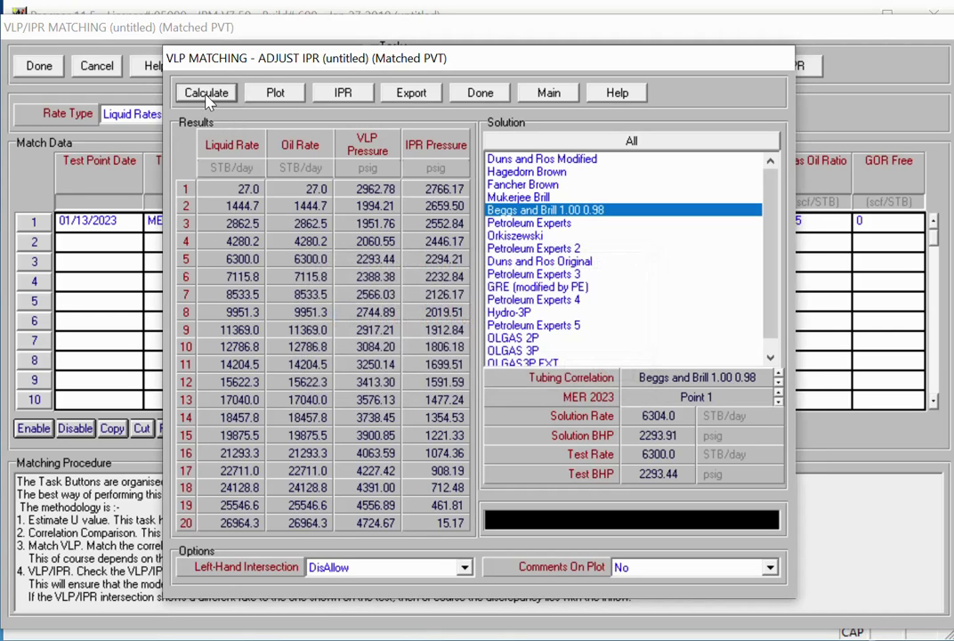
left_click(482, 93)
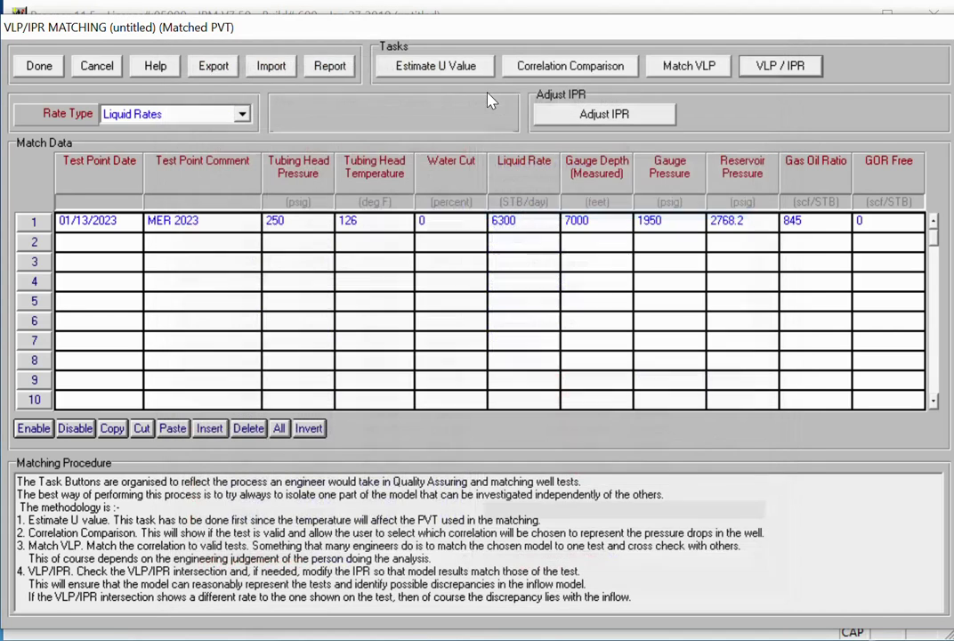
Step: Open the IPR adjustment, select the MER 2023 test and calculate its VLP/IPR intersection with Petroleum Experts 2 for the highlighted test
left_click(578, 117)
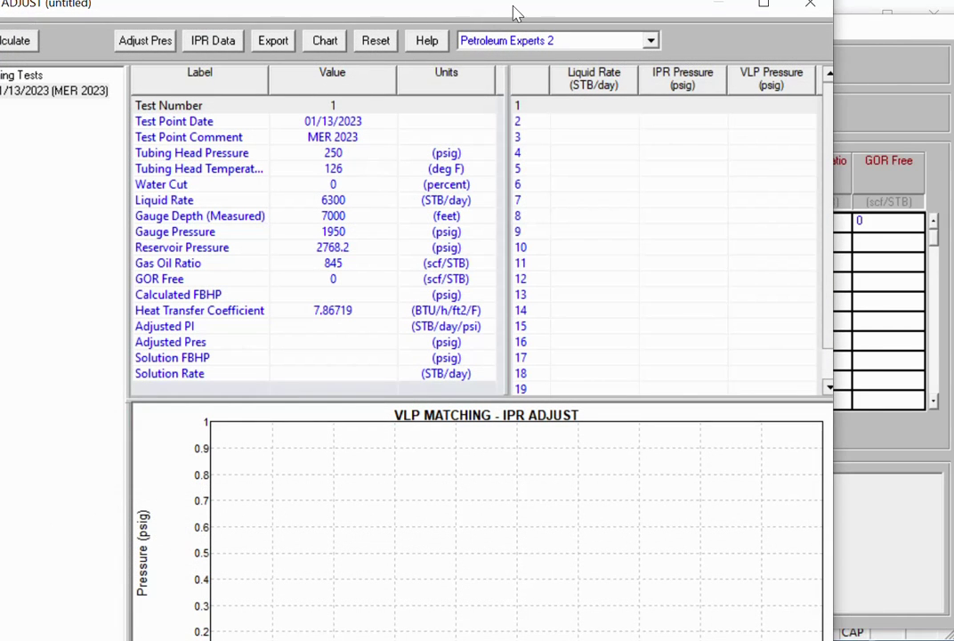
left_click_drag(517, 13, 652, 33)
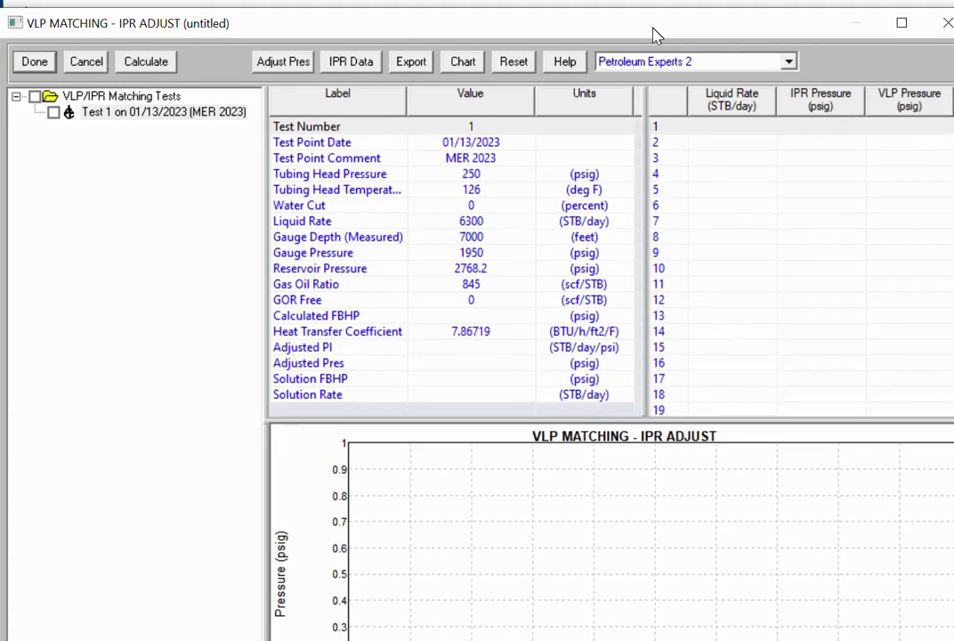
left_click(131, 117)
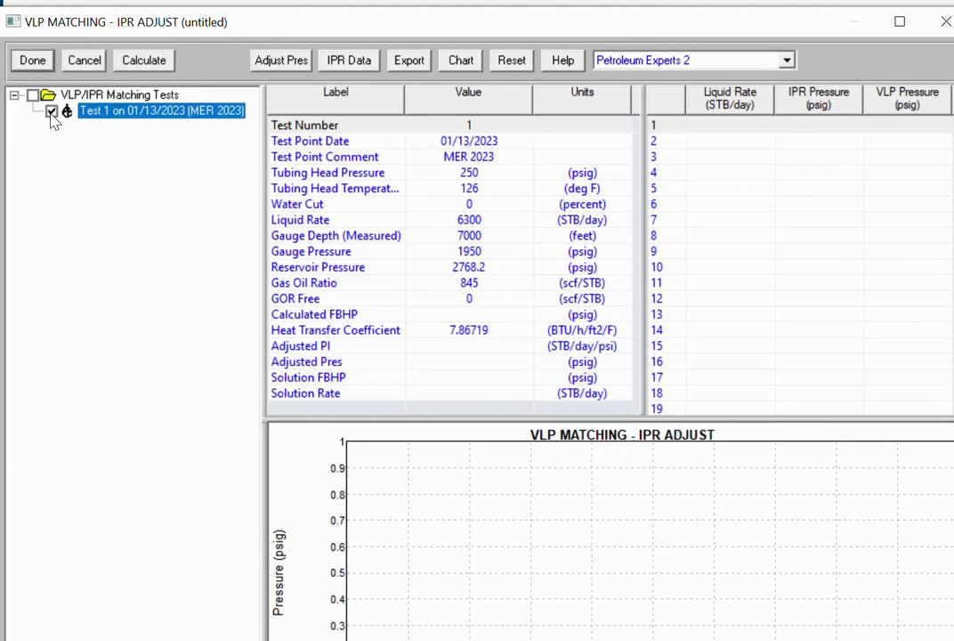
left_click(142, 63)
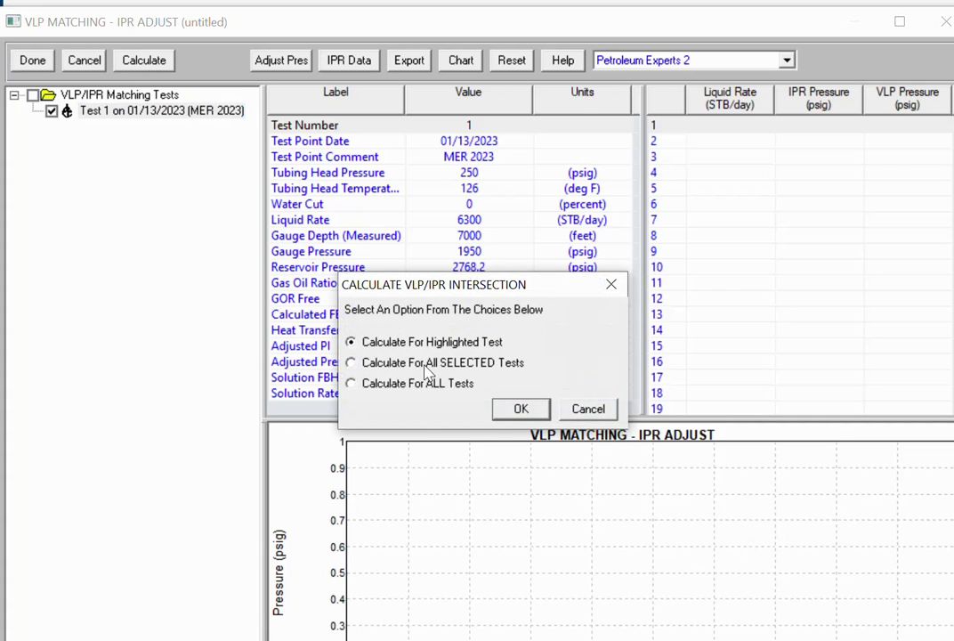
left_click(532, 410)
key("Return")
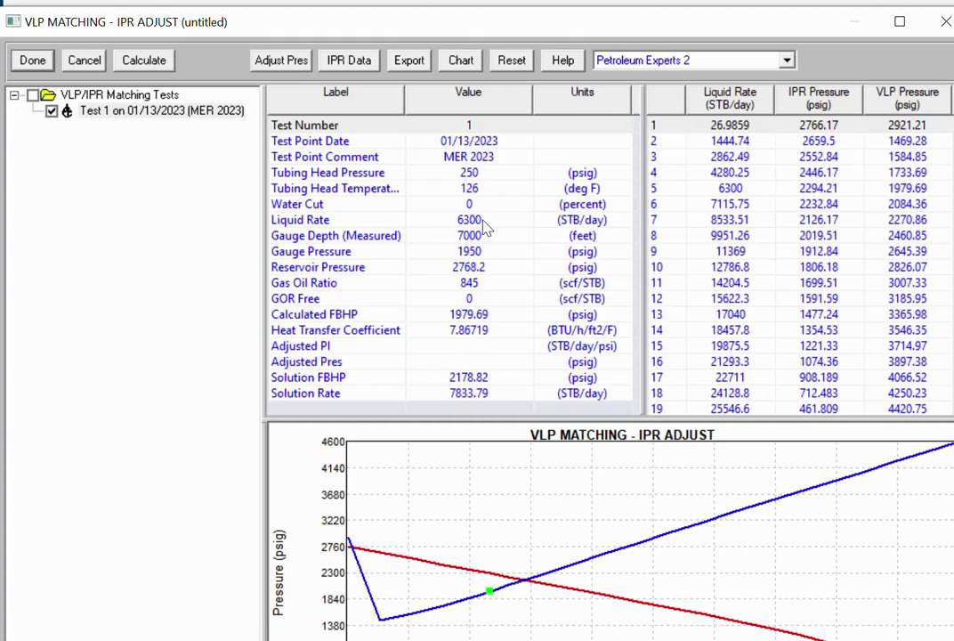
Step: Adjust the reservoir pressure for the highlighted test and update it to the calculated 2454.62 psig in both sections
left_click(280, 61)
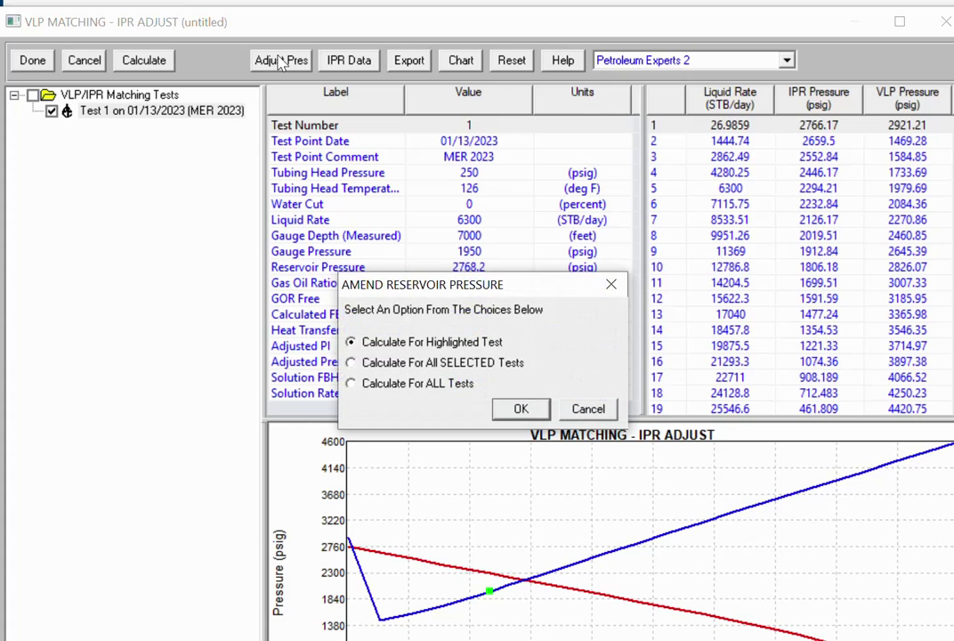
left_click(520, 409)
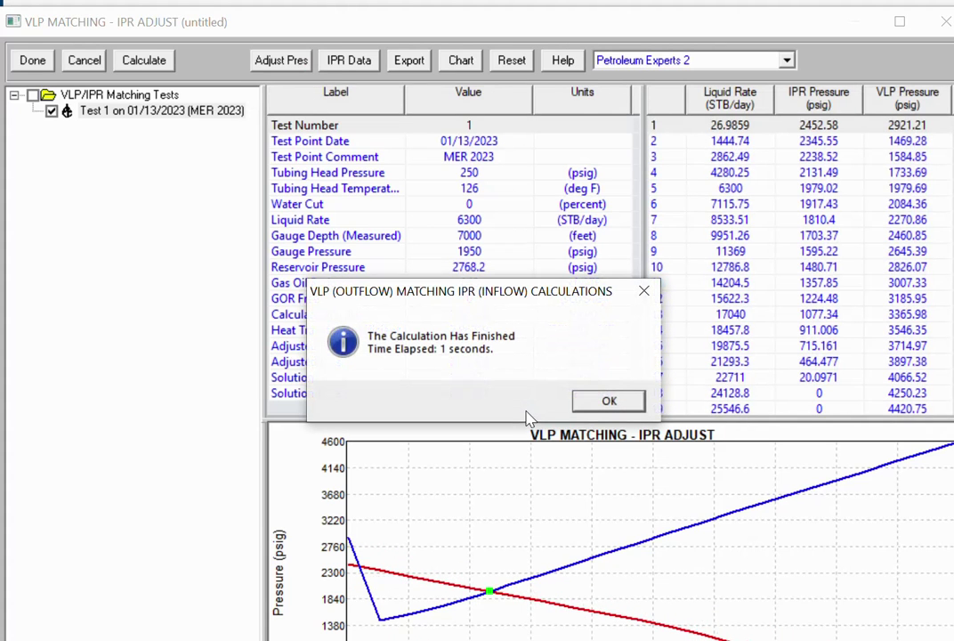
left_click(596, 404)
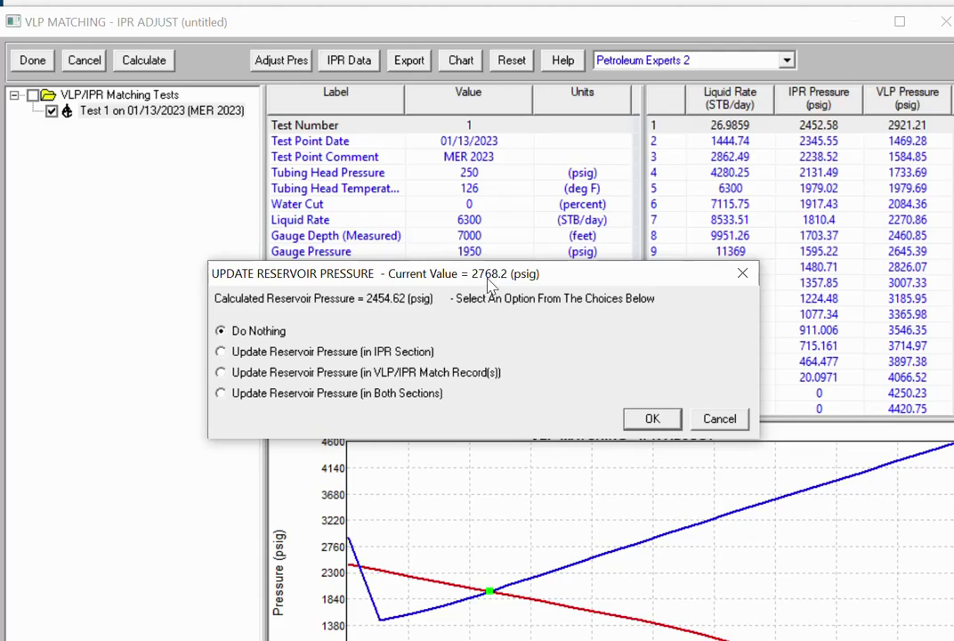
left_click_drag(494, 282, 573, 429)
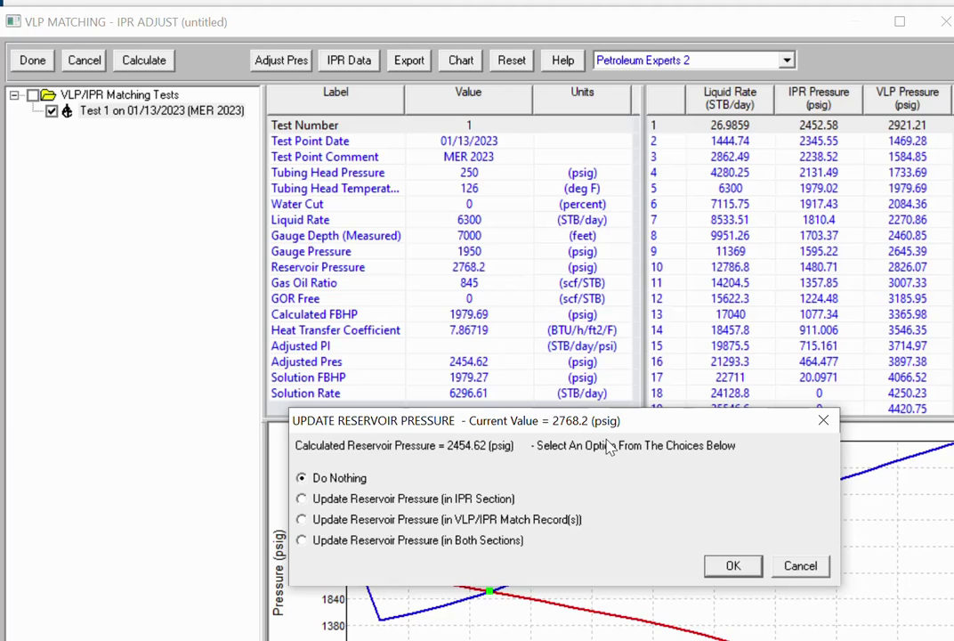
left_click(385, 501)
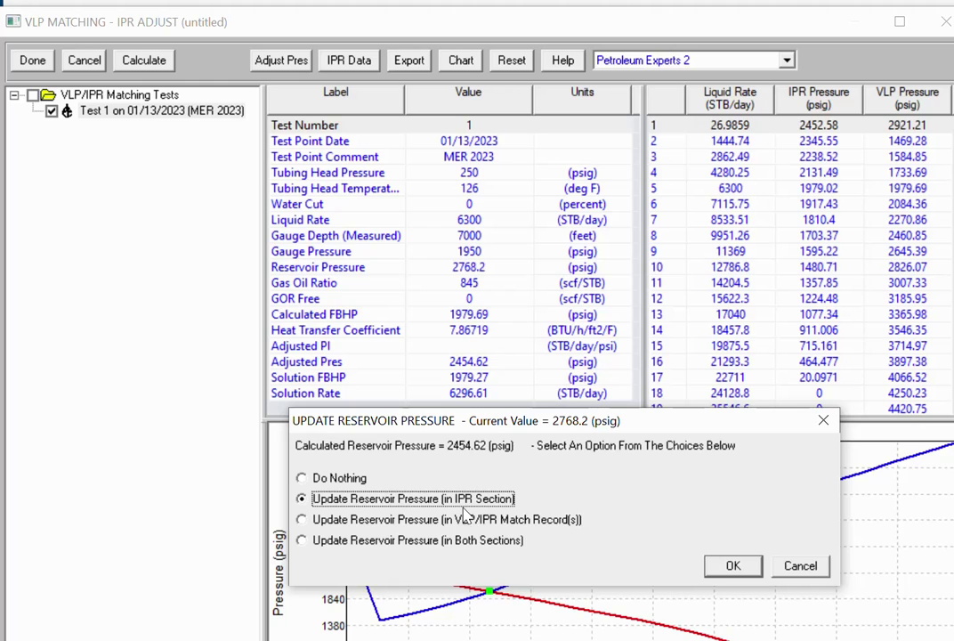
left_click(445, 540)
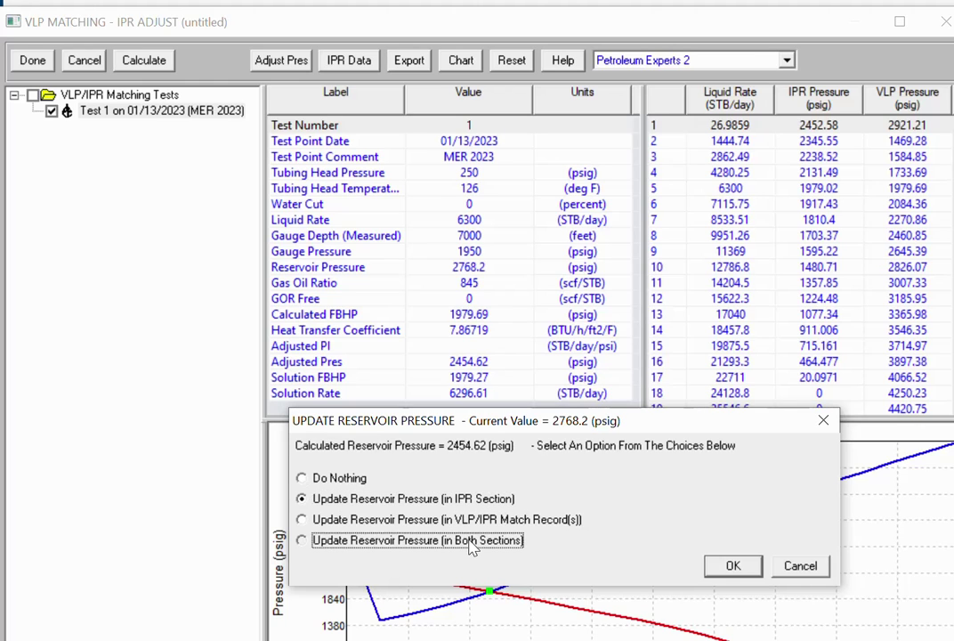
left_click(731, 565)
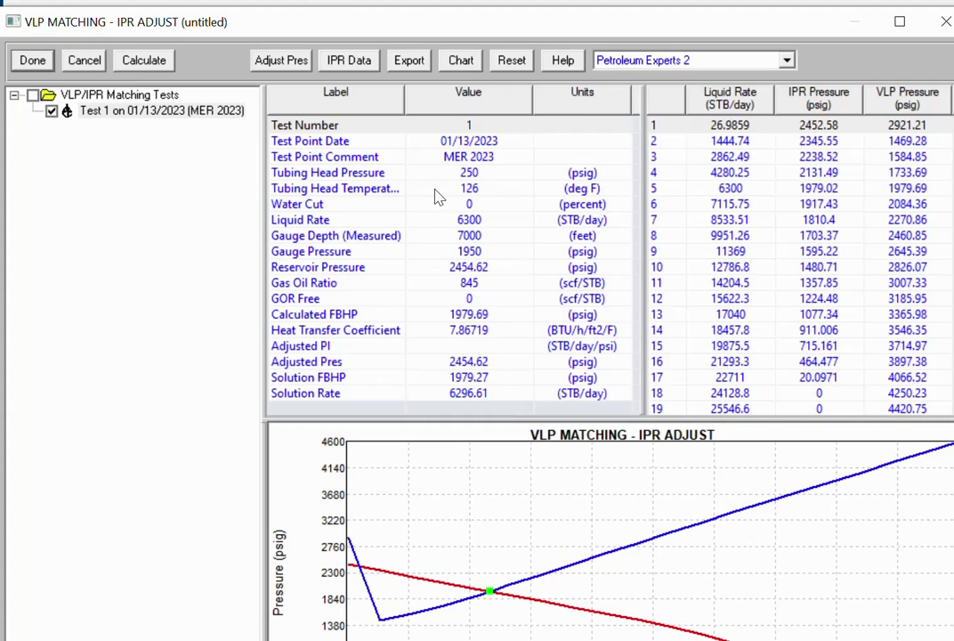
left_click(347, 60)
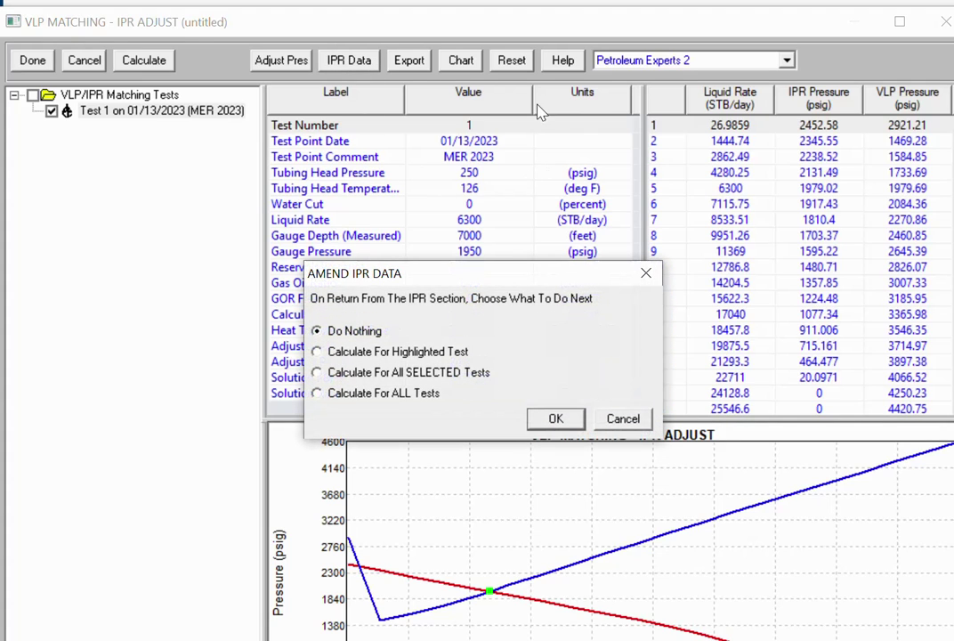
key("Down")
key("Down")
key("Down")
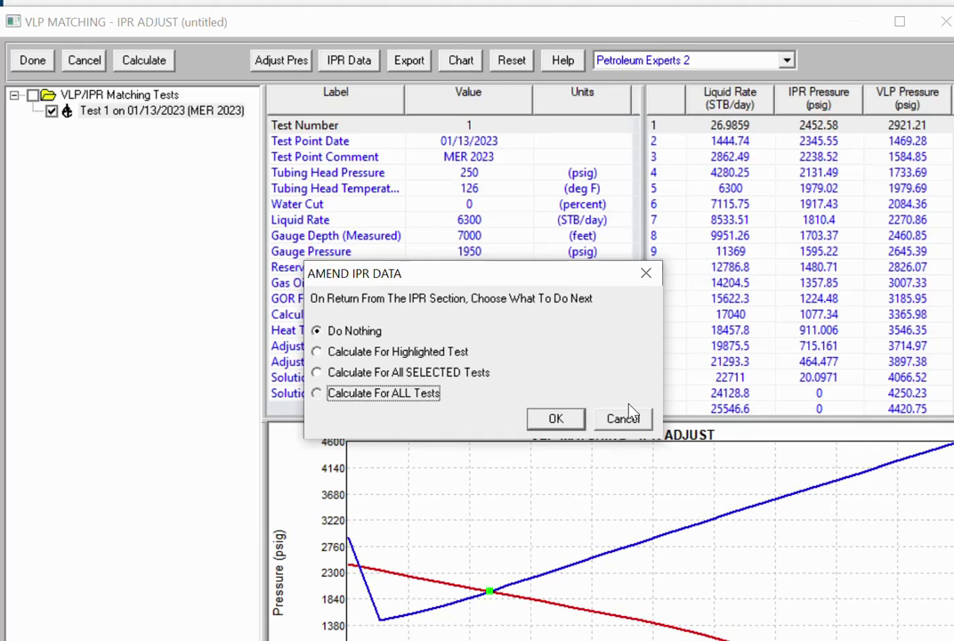
left_click(621, 419)
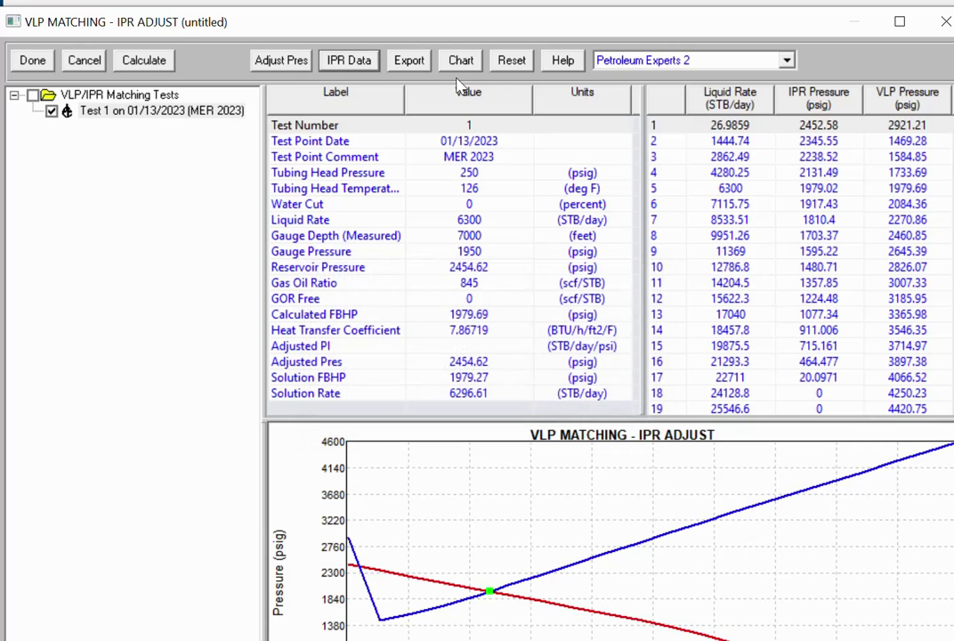
Step: Recalculate the VLP/IPR intersection for the highlighted test, then accept the IPR adjustment and finish the VLP/IPR matching
left_click(164, 62)
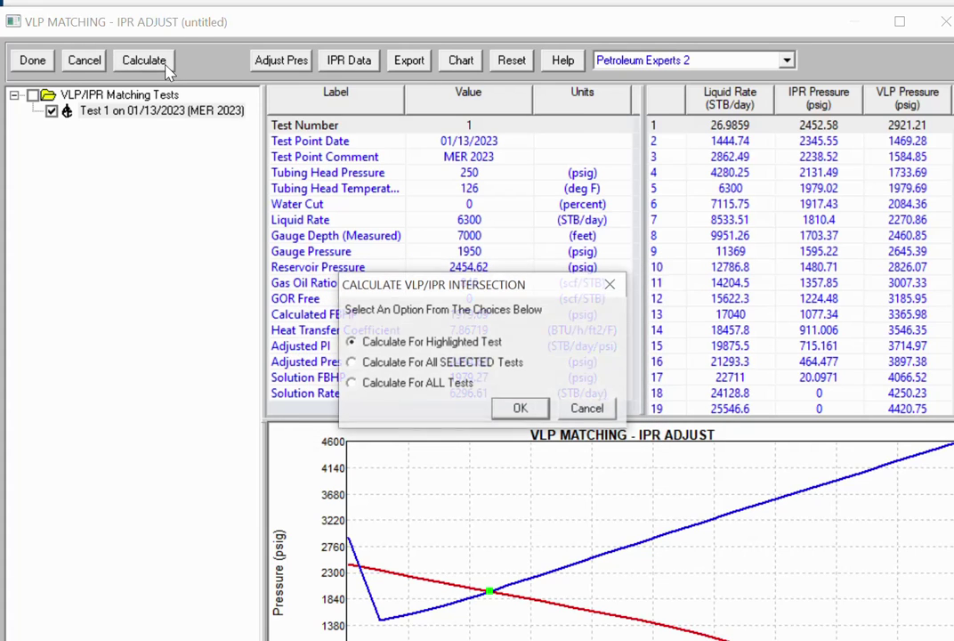
left_click(519, 408)
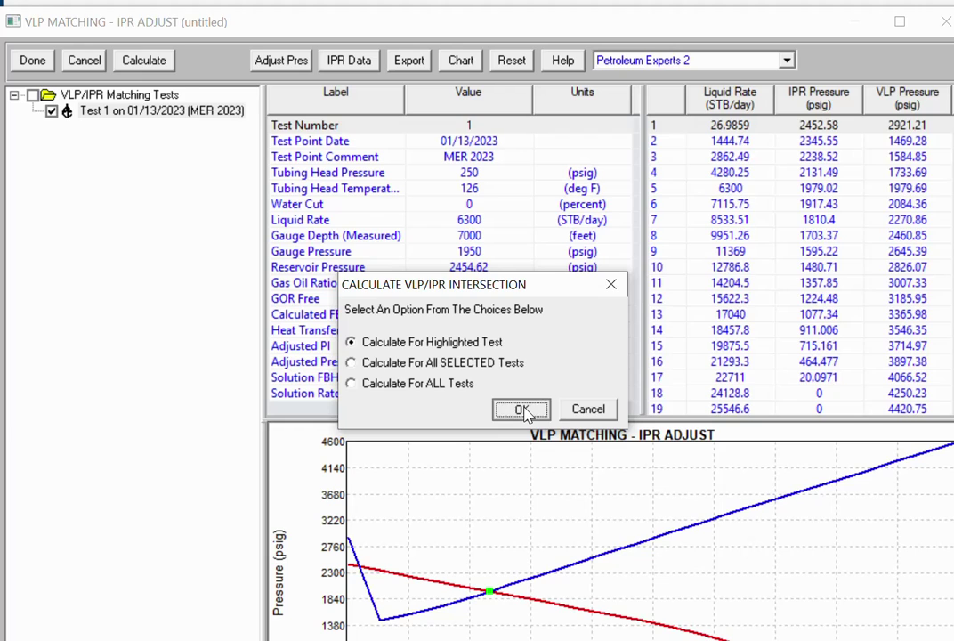
key("Return")
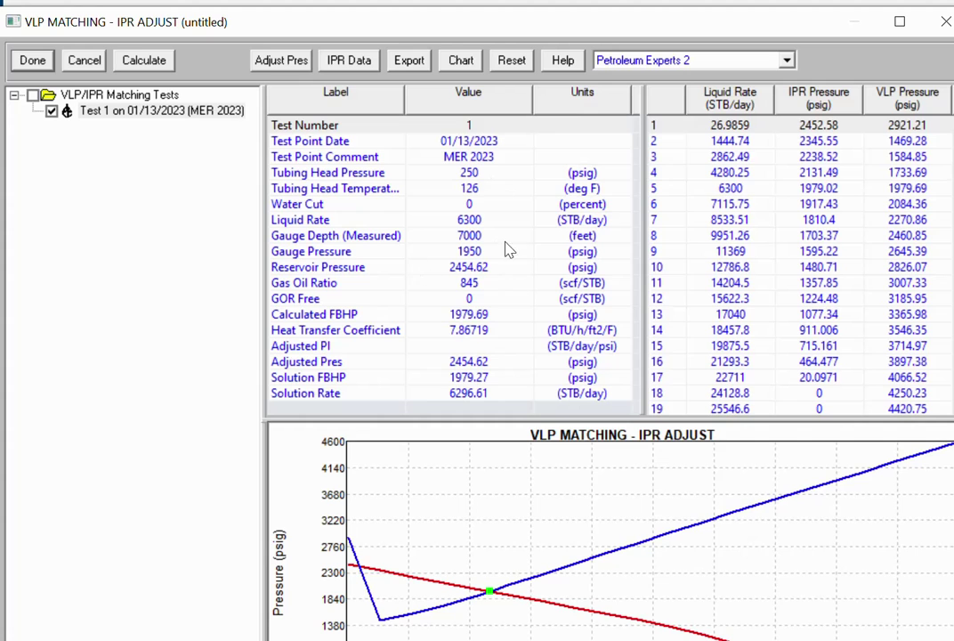
left_click(43, 64)
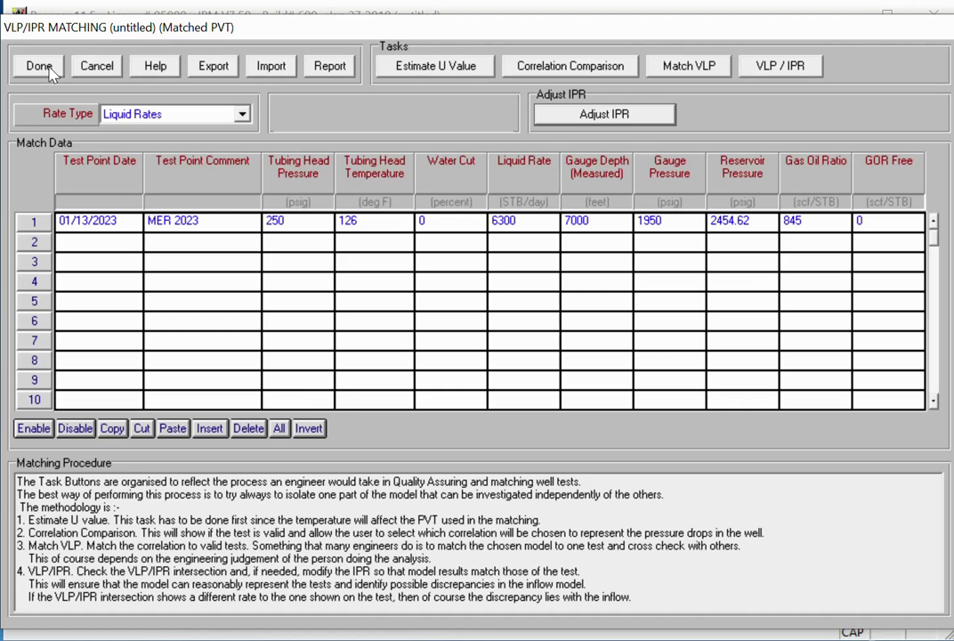
left_click(46, 67)
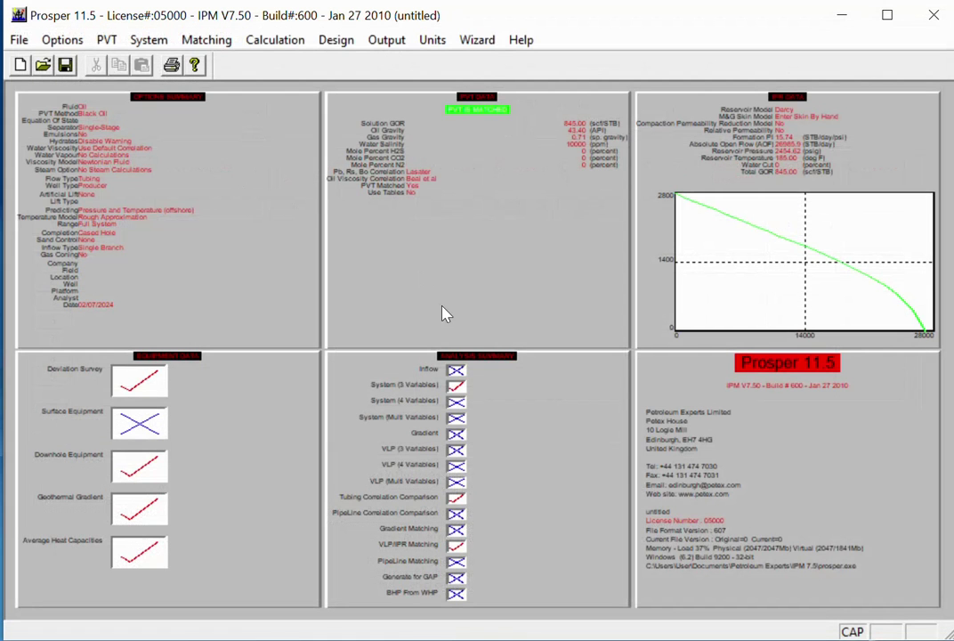
Step: Run the System 3 Variables calculation at 250 psig top node pressure with Petroleum Experts 2 and return to the main overview
left_click(455, 385)
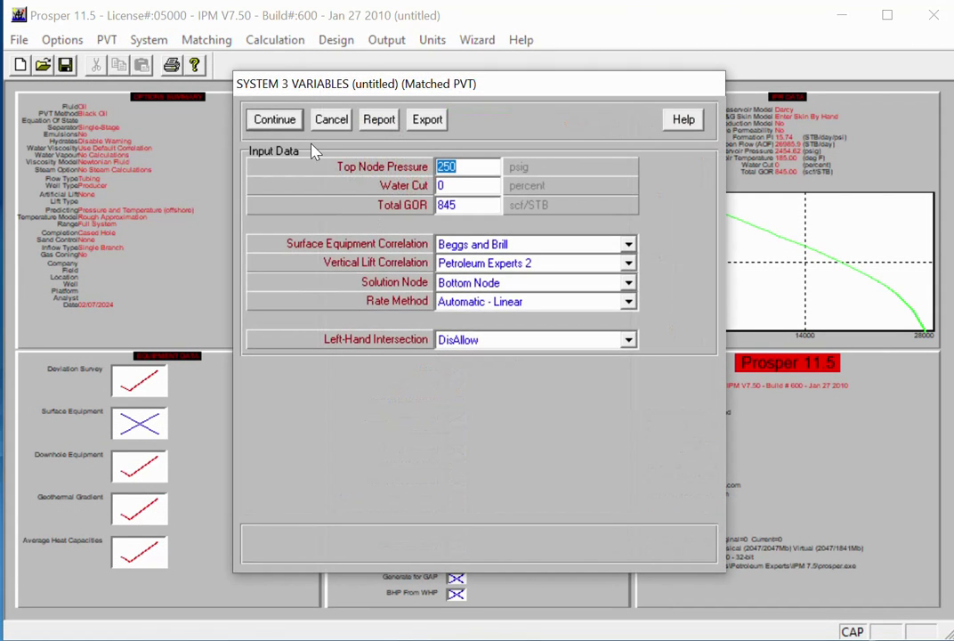
left_click(277, 119)
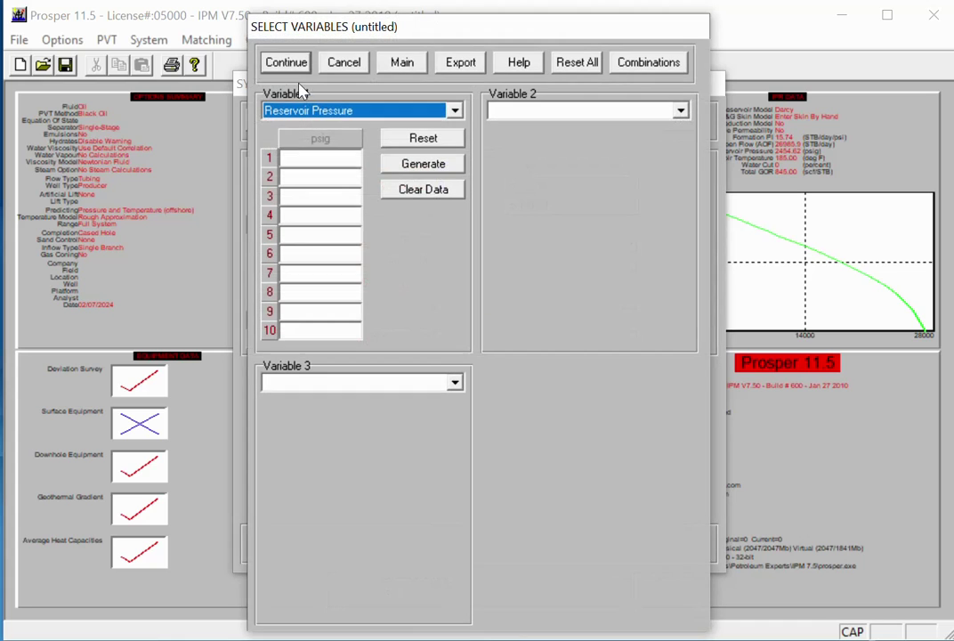
left_click(290, 63)
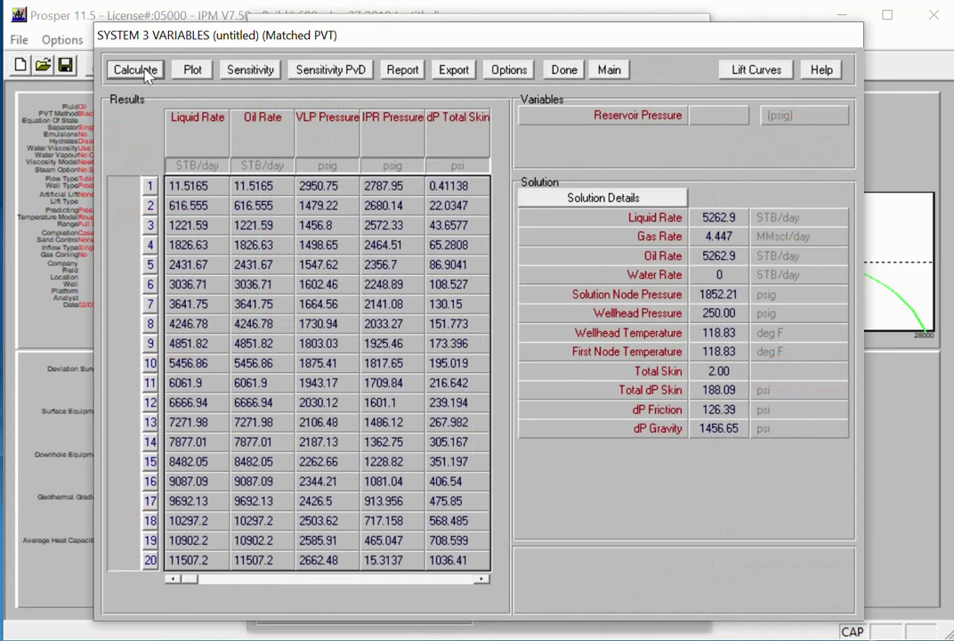
left_click(135, 70)
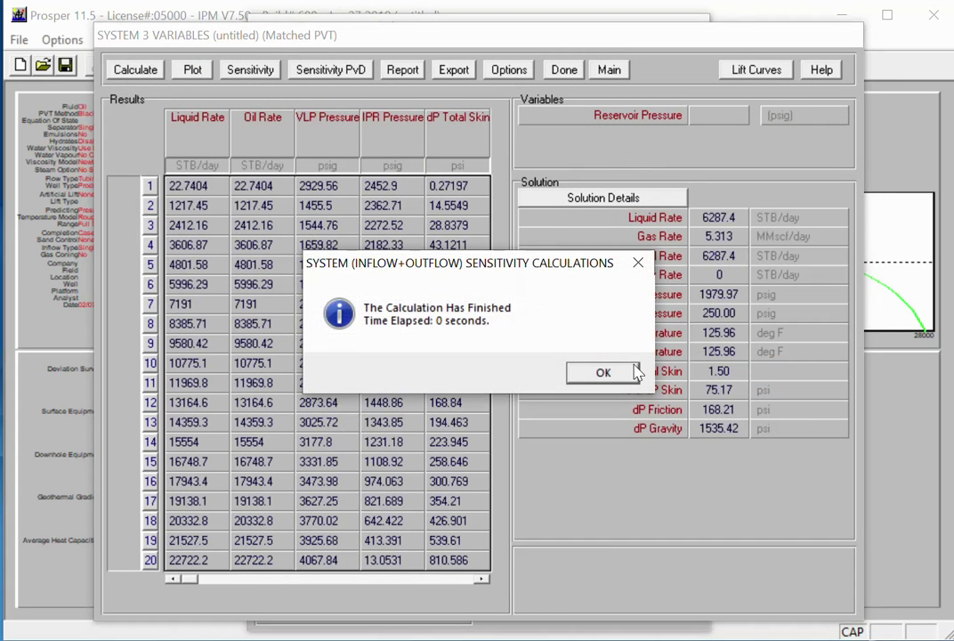
left_click(626, 378)
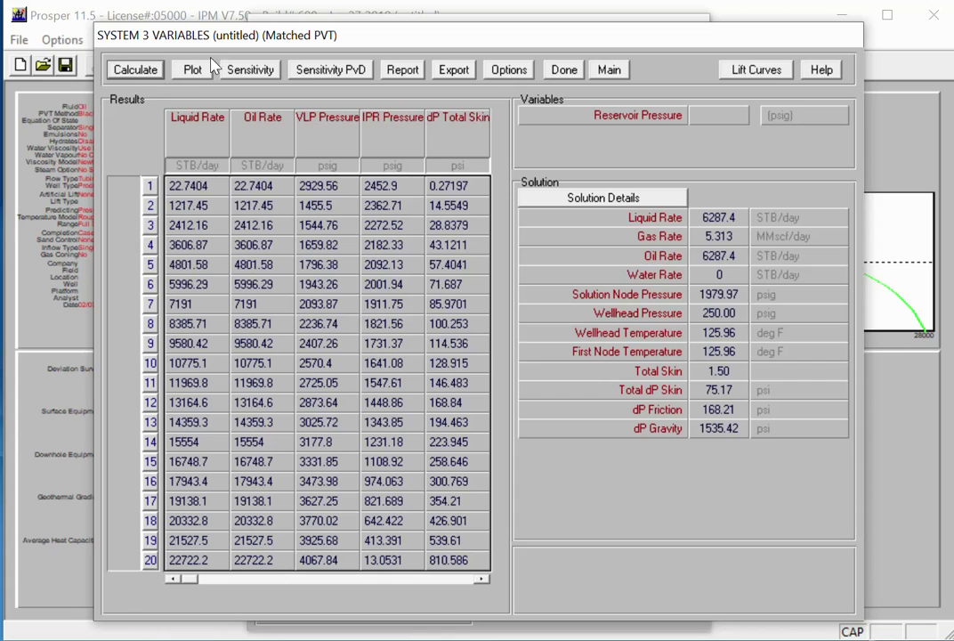
left_click(613, 71)
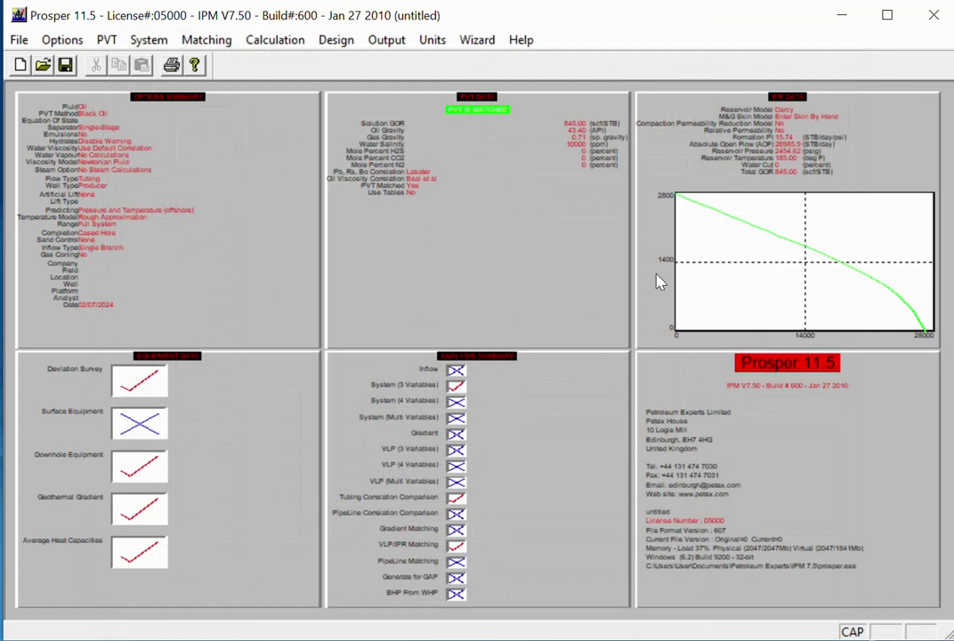